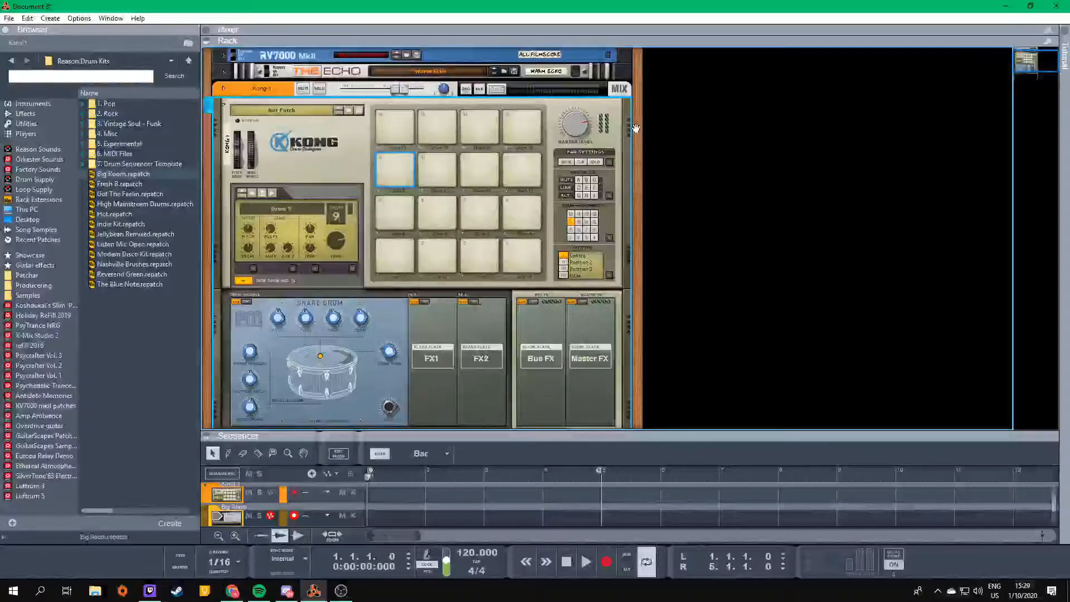
{"action": "left_click", "coordinate": [243, 280]}
{"action": "left_click", "coordinate": [9, 18]}
{"action": "mouse_move", "coordinate": [83, 43]}
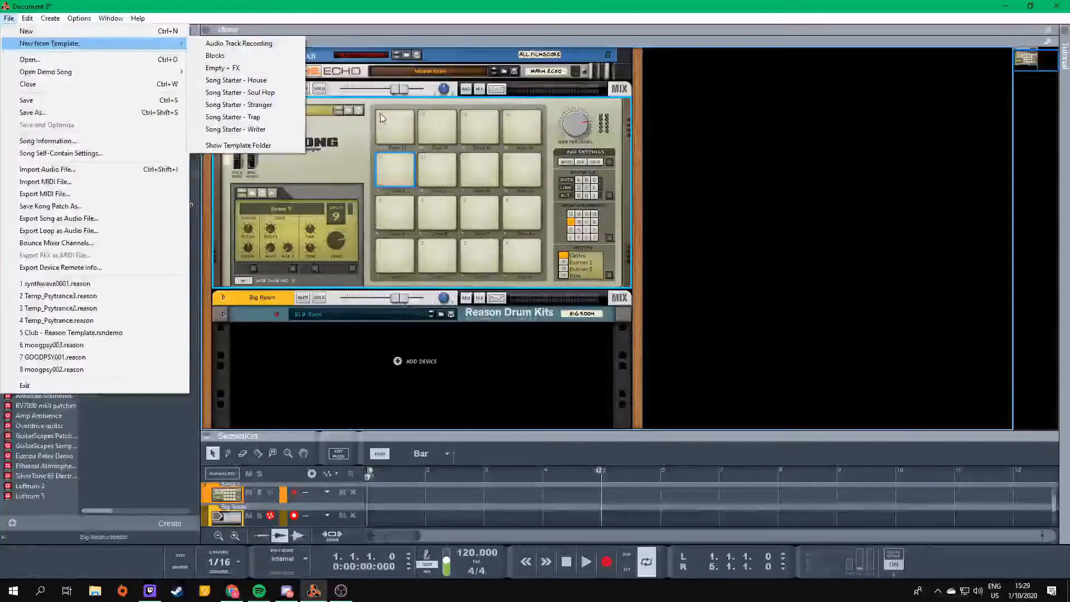
{"action": "left_click", "coordinate": [344, 149]}
{"action": "right_click", "coordinate": [343, 149]}
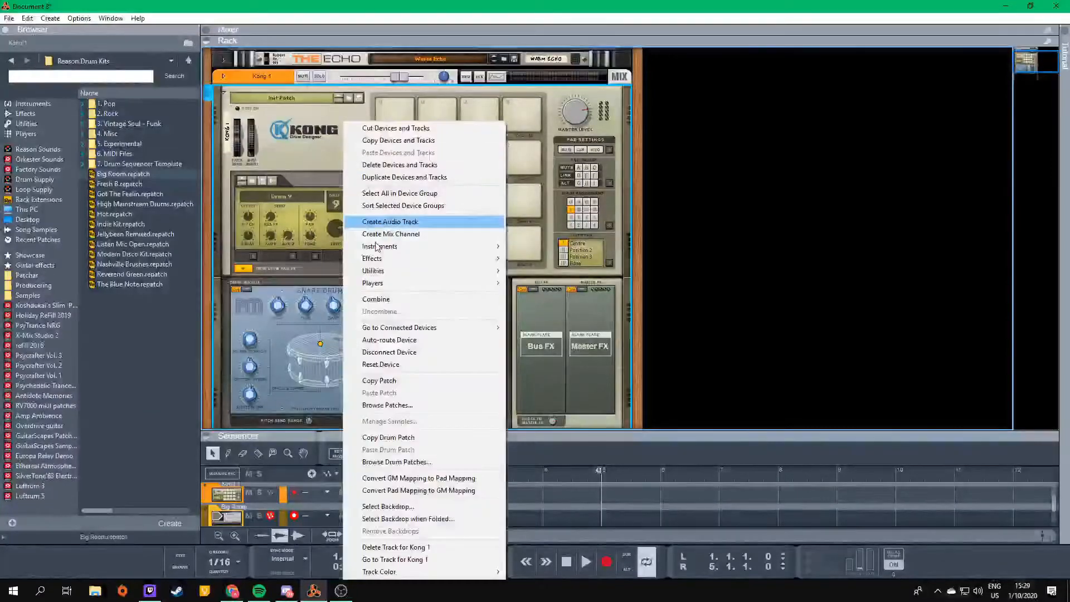
{"action": "left_click", "coordinate": [289, 126]}
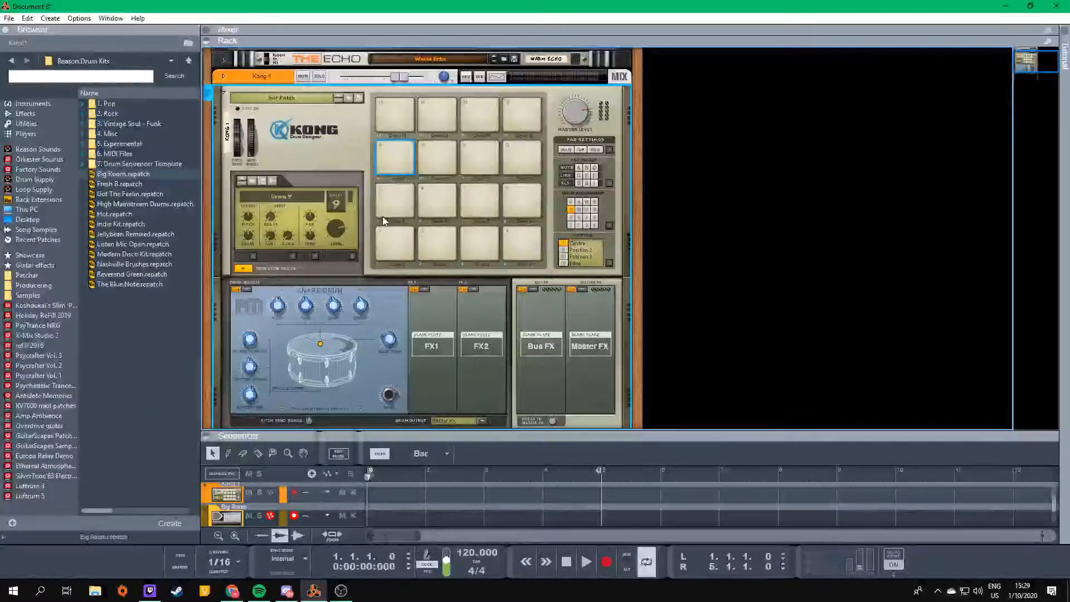
- Audition Kong's drum pads 1, 5 and 9
{"action": "left_click", "coordinate": [384, 239]}
{"action": "left_click", "coordinate": [390, 203]}
{"action": "left_click", "coordinate": [395, 167]}
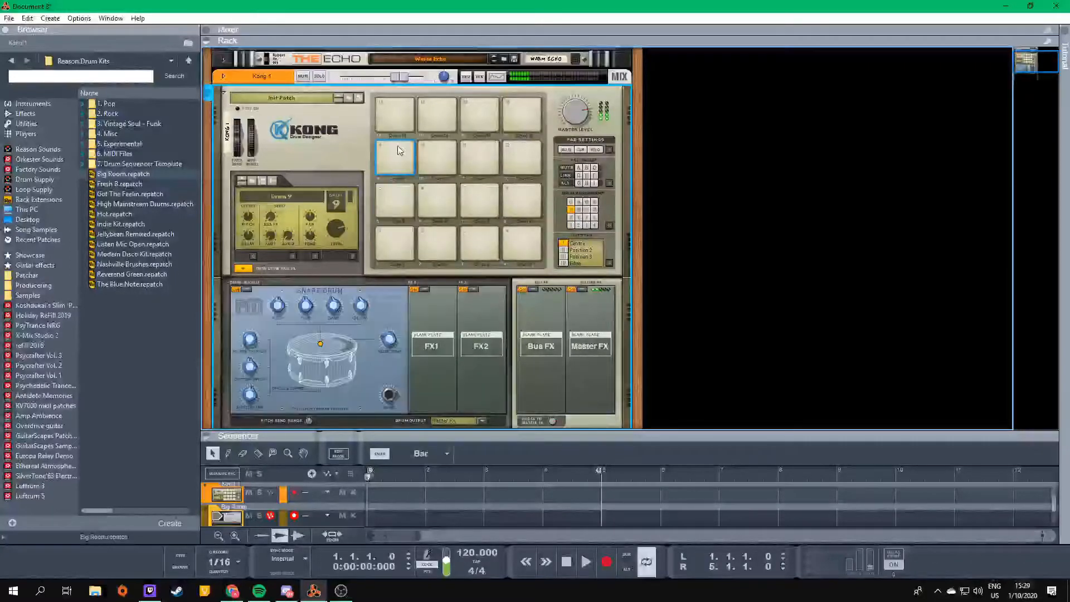
{"action": "left_click", "coordinate": [392, 153]}
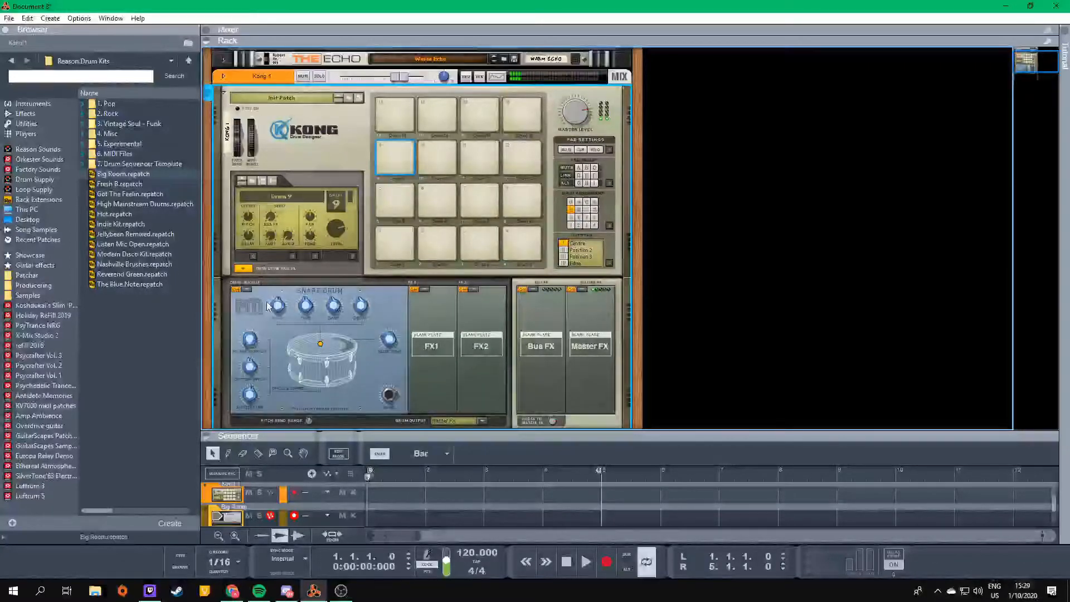
- Select pad 1 and choose NN-Nano Sampler as its drum module
{"action": "left_click", "coordinate": [412, 251]}
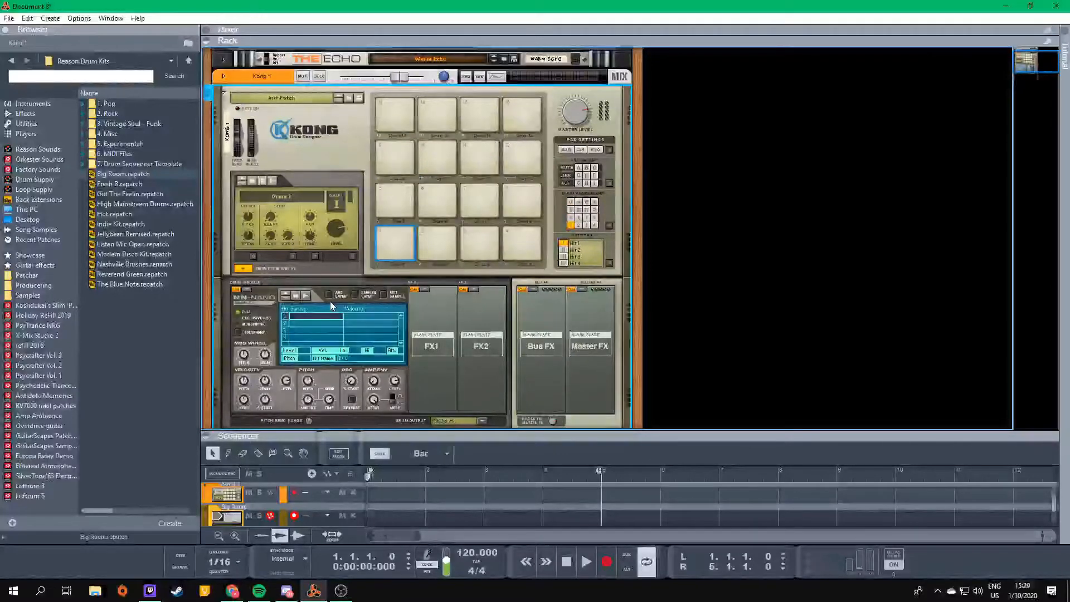
{"action": "left_click", "coordinate": [247, 290]}
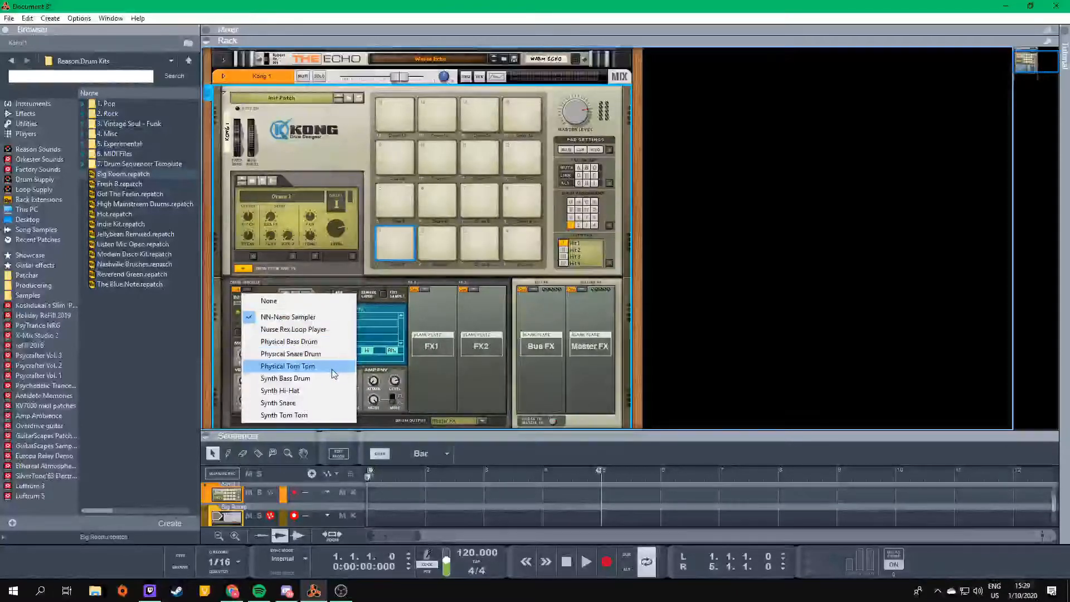
{"action": "left_click", "coordinate": [315, 320]}
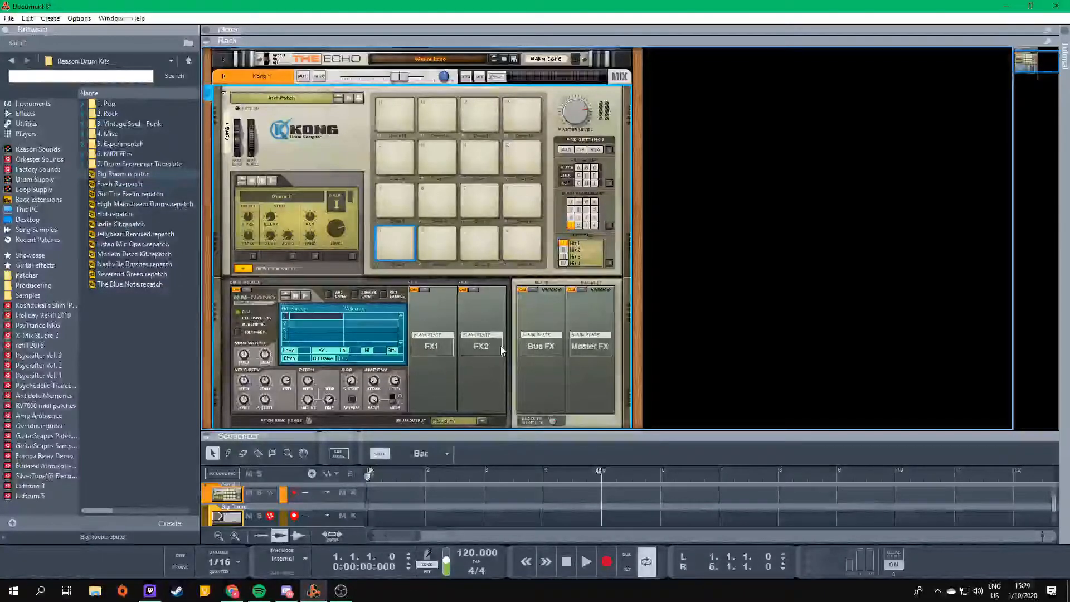
{"action": "scroll", "coordinate": [349, 326], "scroll_direction": "up", "scroll_amount": 1}
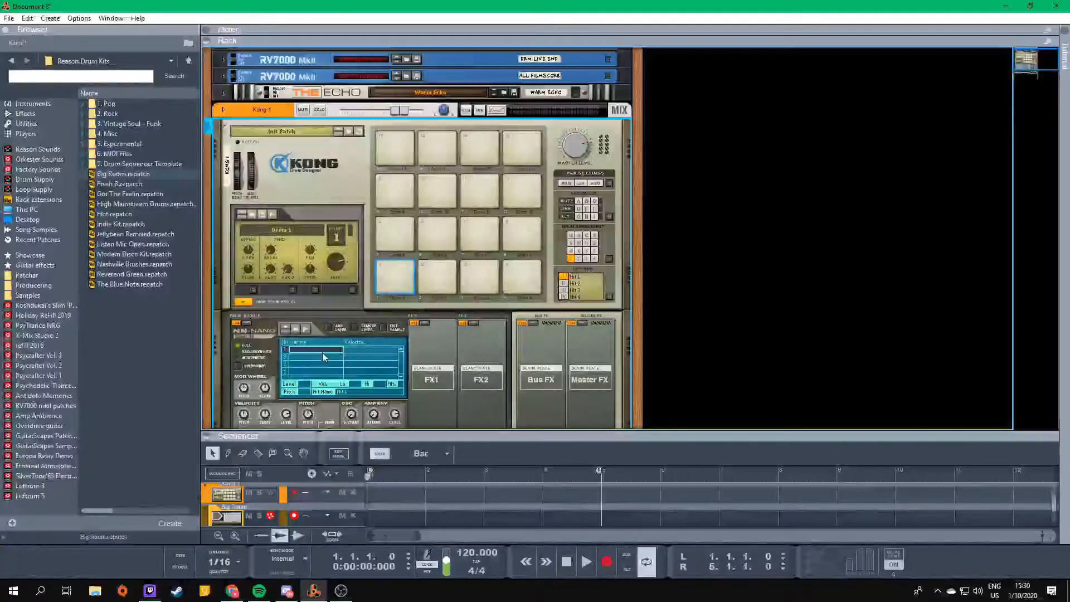
{"action": "scroll", "coordinate": [327, 352], "scroll_direction": "down", "scroll_amount": 2}
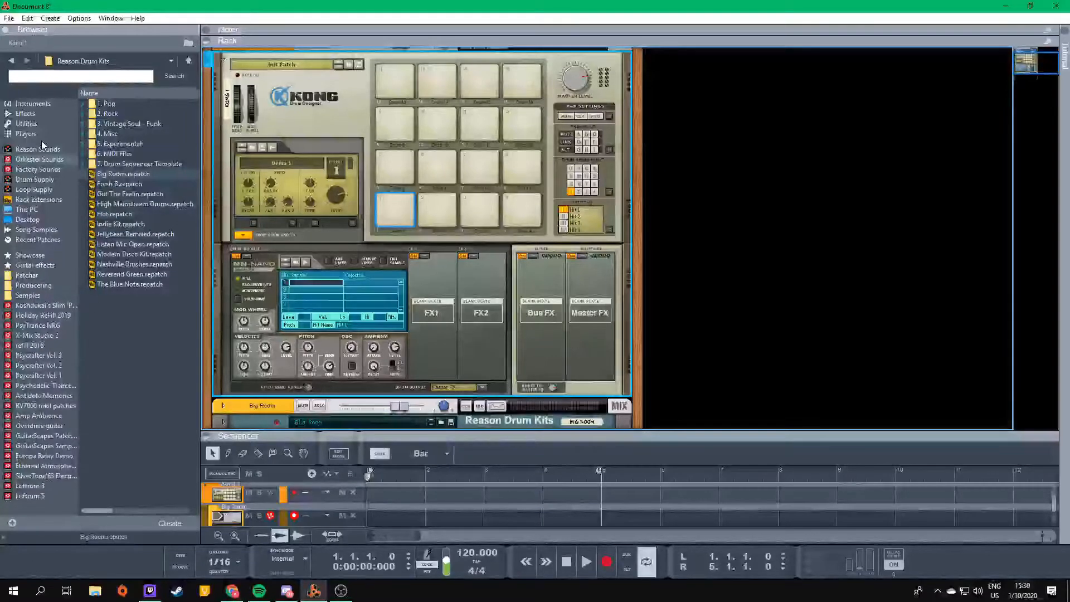
- Audition samples in the Drum Supply Hi Hats folder and load the first Hh_909 sample into the NN-Nano's first hit slot
{"action": "left_click", "coordinate": [35, 179]}
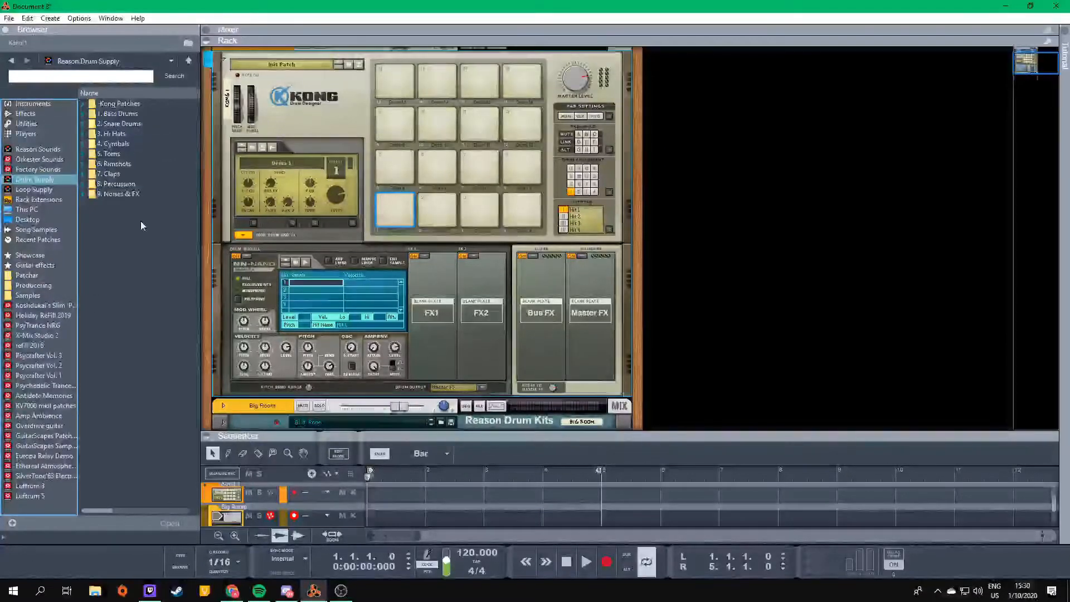
{"action": "double_click", "coordinate": [122, 136]}
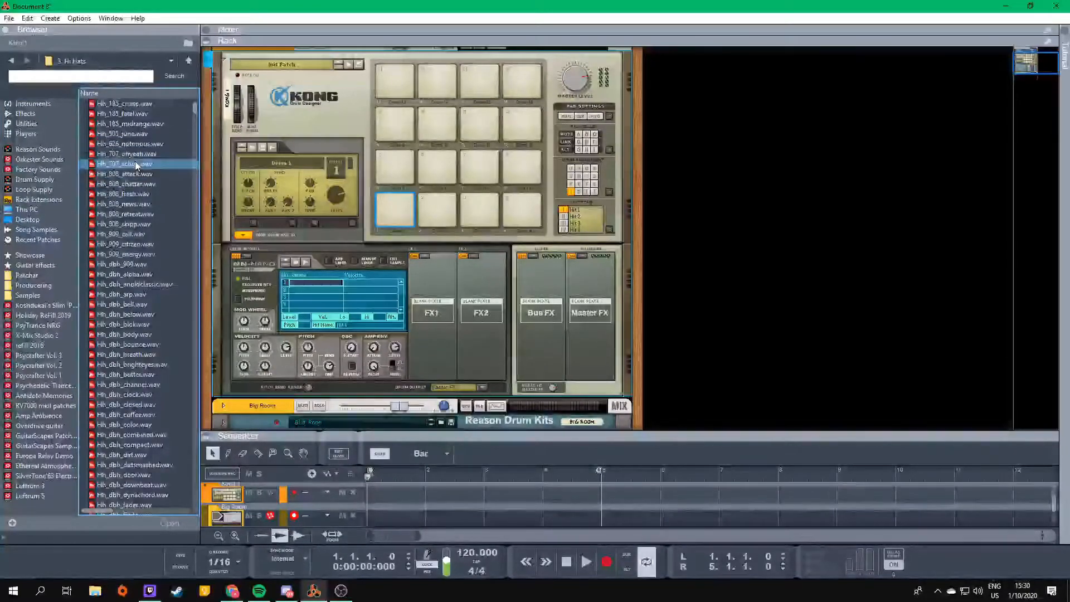
{"action": "left_click", "coordinate": [128, 194]}
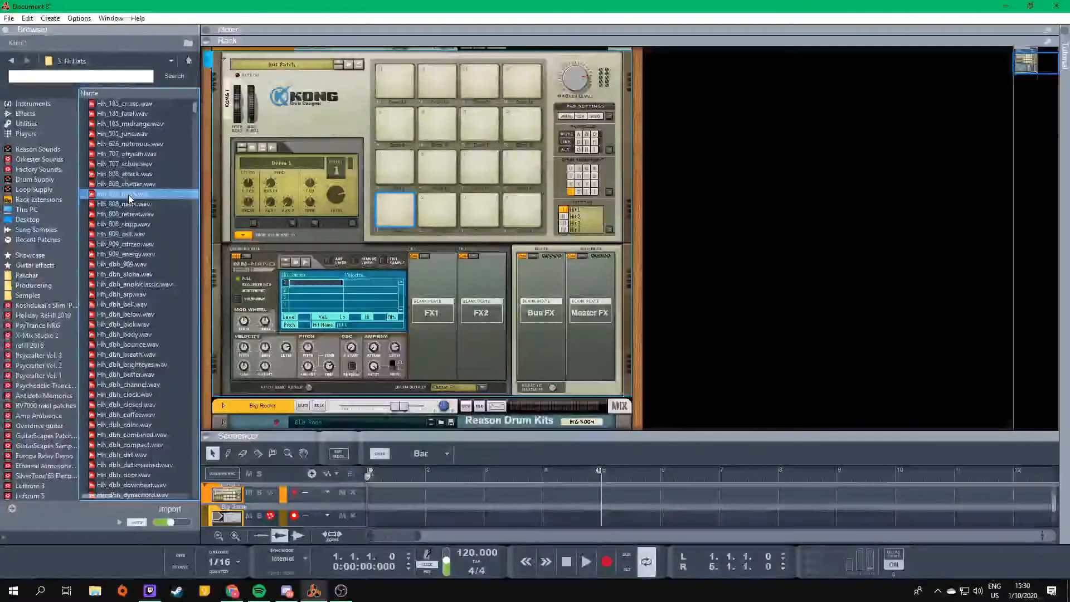
{"action": "left_click", "coordinate": [122, 165]}
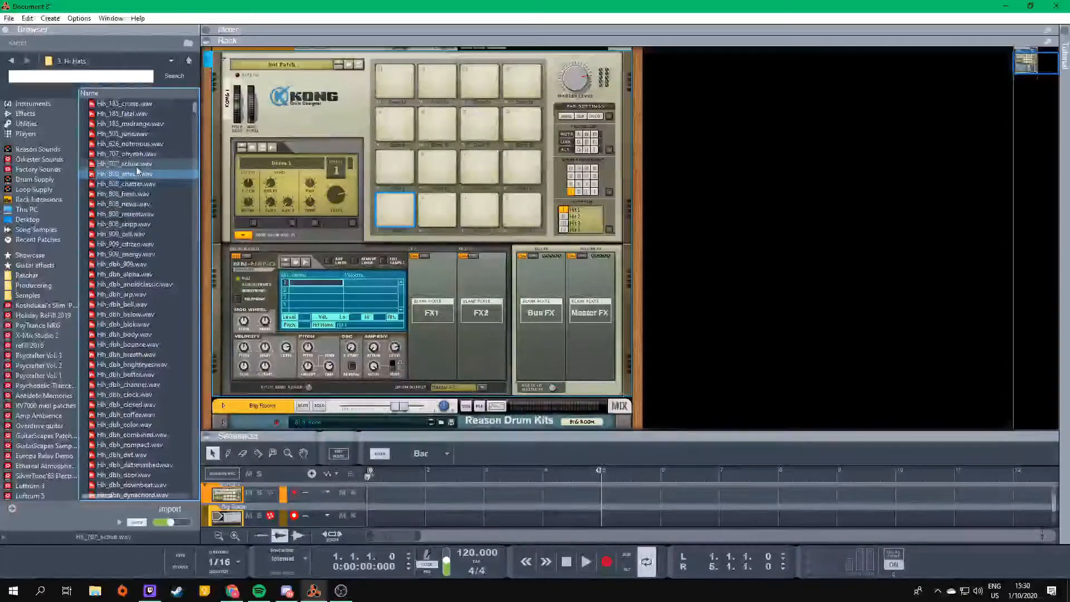
{"action": "left_click", "coordinate": [126, 214]}
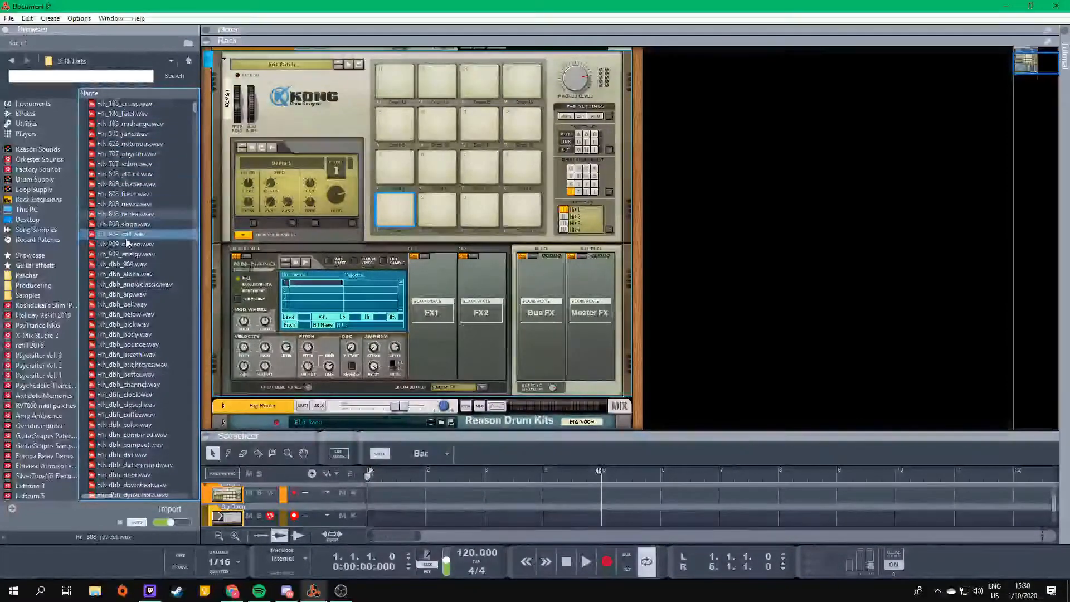
{"action": "left_click", "coordinate": [126, 204]}
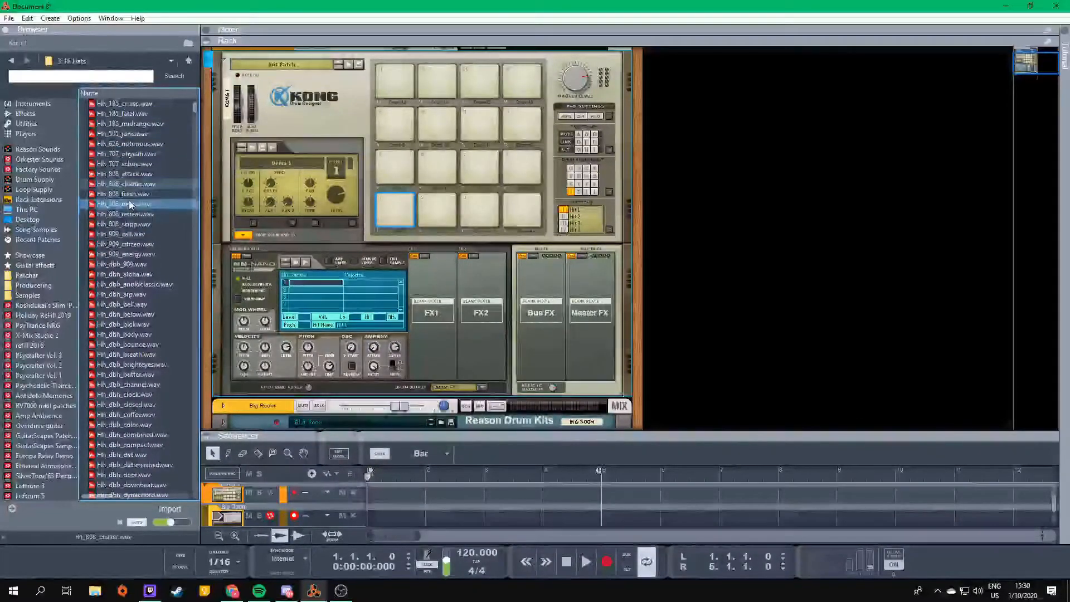
{"action": "left_click", "coordinate": [128, 235]}
{"action": "left_click_drag", "start_coordinate": [128, 235], "coordinate": [317, 285]}
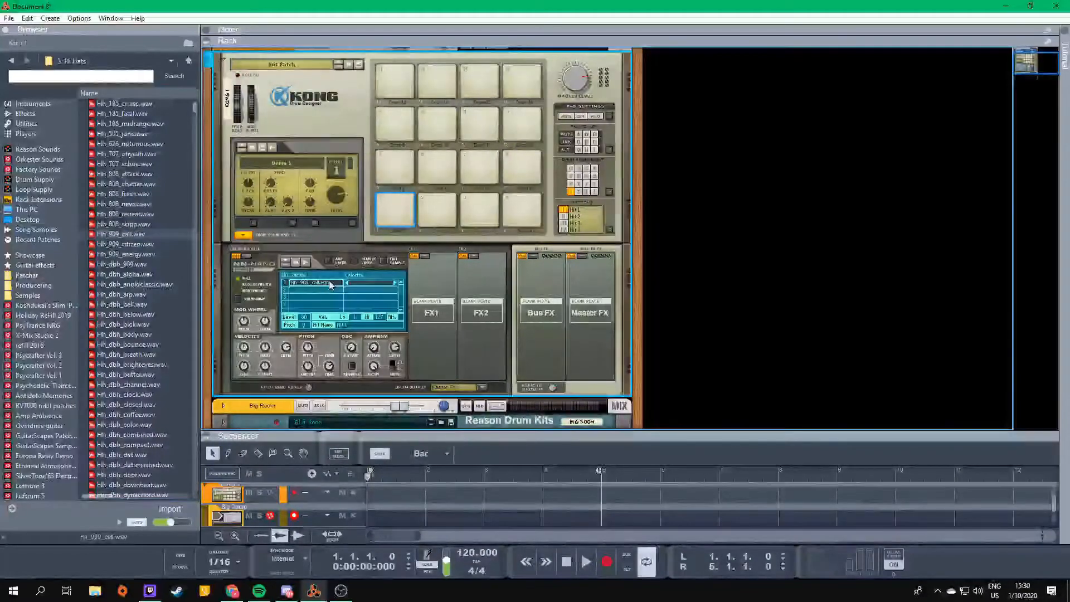
- Load Hh_909_energy.wav into the NN-Nano's second hit slot
{"action": "left_click", "coordinate": [329, 261]}
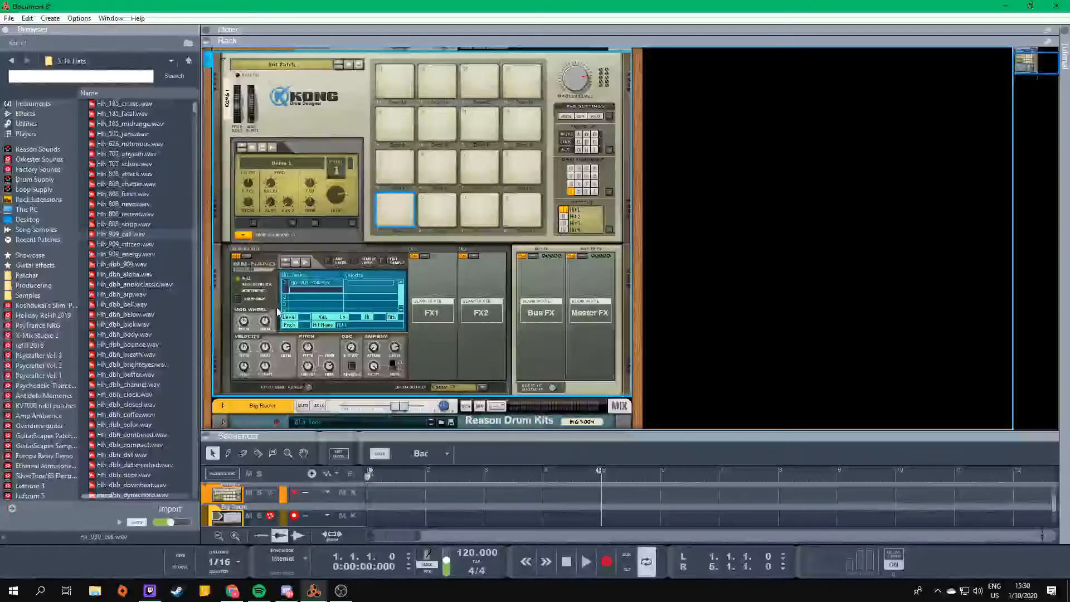
{"action": "left_click", "coordinate": [124, 255]}
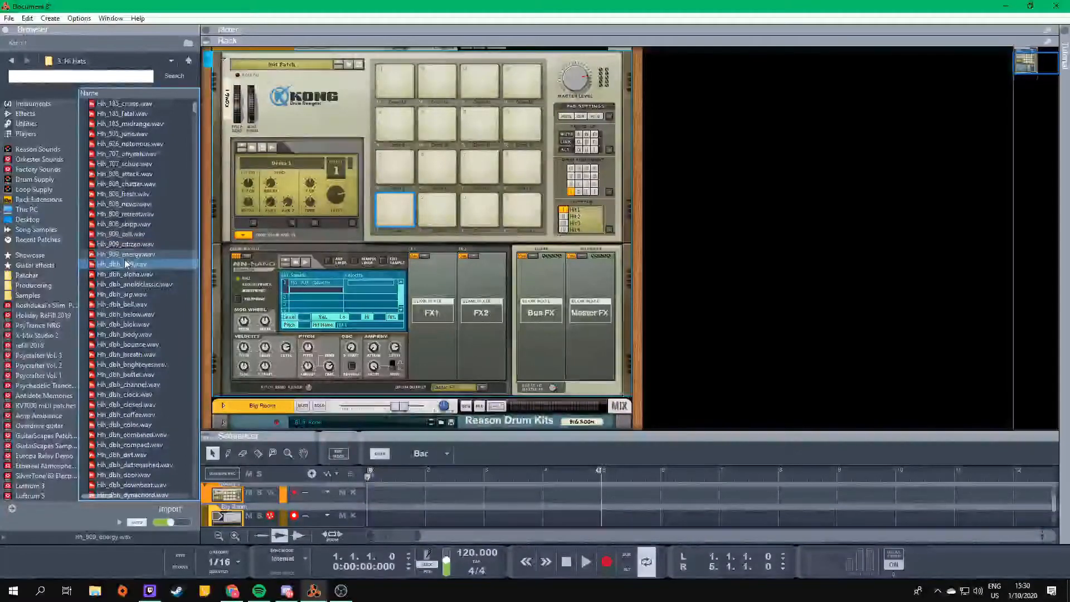
{"action": "left_click_drag", "start_coordinate": [116, 256], "coordinate": [279, 287]}
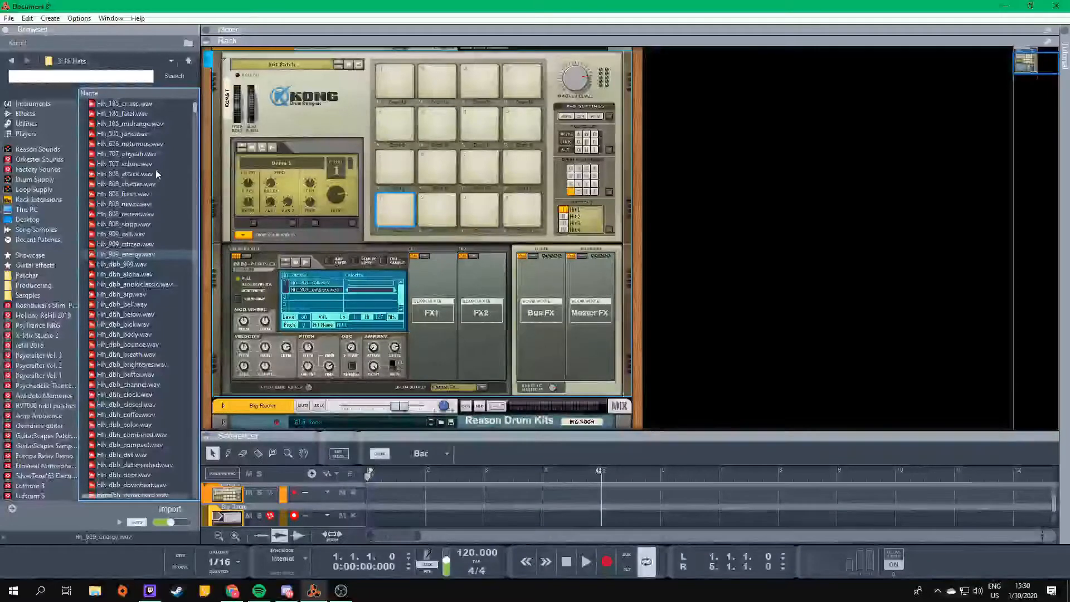
- Audition the Hh_dbh hi-hat samples one by one, from Hh_dbh_alpha.wav to Hh_dbh_bounce.wav
{"action": "left_click", "coordinate": [122, 276]}
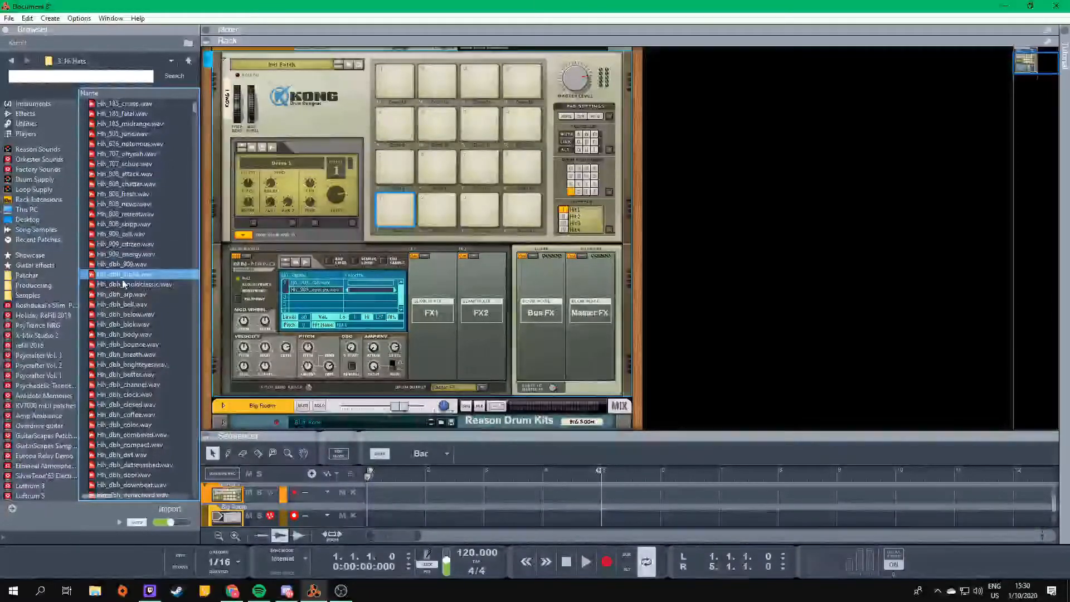
{"action": "left_click", "coordinate": [122, 286]}
{"action": "left_click", "coordinate": [122, 297]}
{"action": "left_click", "coordinate": [122, 304]}
{"action": "left_click", "coordinate": [123, 314]}
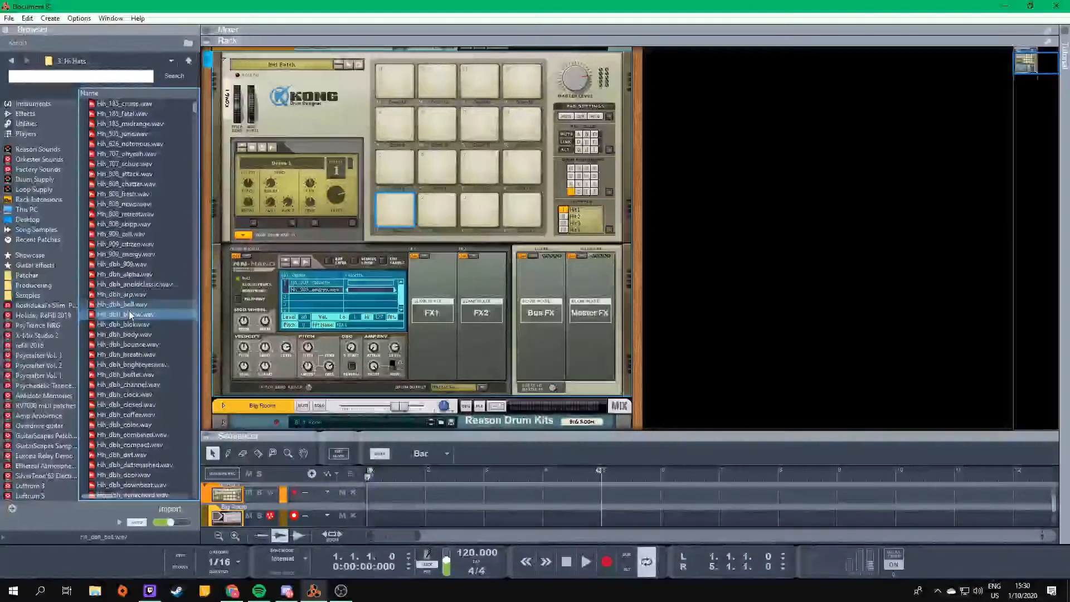
{"action": "left_click", "coordinate": [125, 324]}
{"action": "left_click", "coordinate": [130, 334]}
{"action": "left_click", "coordinate": [129, 344]}
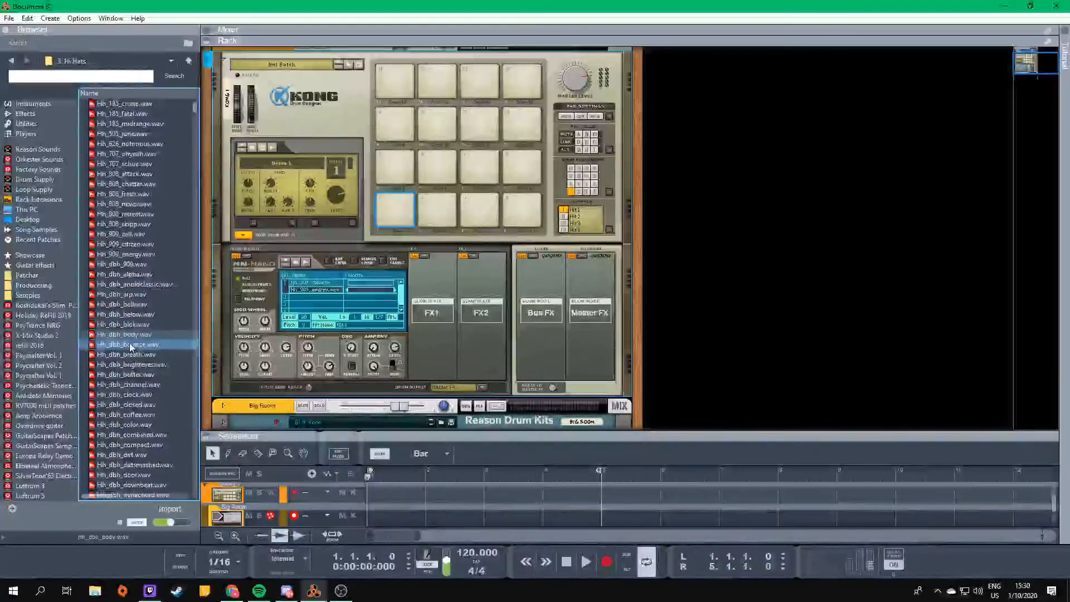
- Load Hh_dbh_blok.wav into the NN-Nano's third hit slot
{"action": "left_click", "coordinate": [128, 336]}
{"action": "left_click_drag", "start_coordinate": [127, 336], "coordinate": [329, 276]}
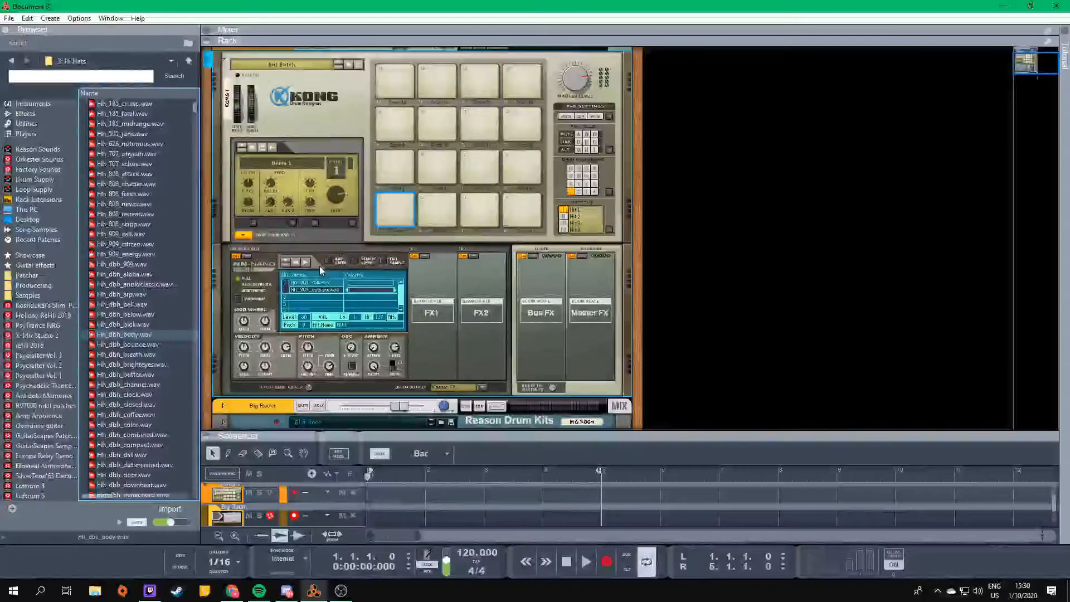
{"action": "left_click", "coordinate": [322, 295]}
{"action": "left_click", "coordinate": [142, 326]}
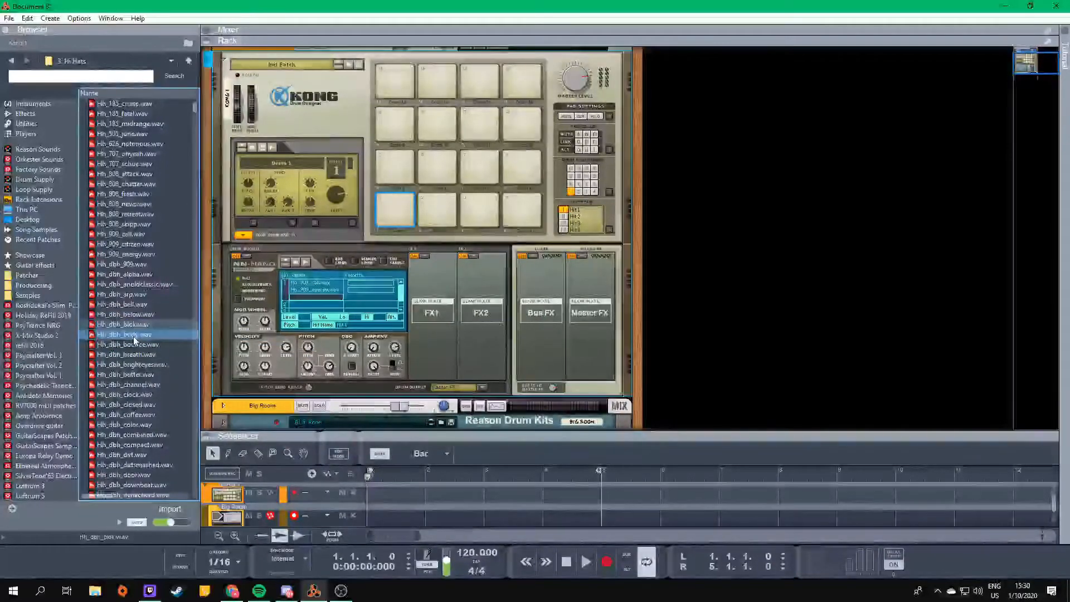
{"action": "left_click_drag", "start_coordinate": [142, 325], "coordinate": [379, 206]}
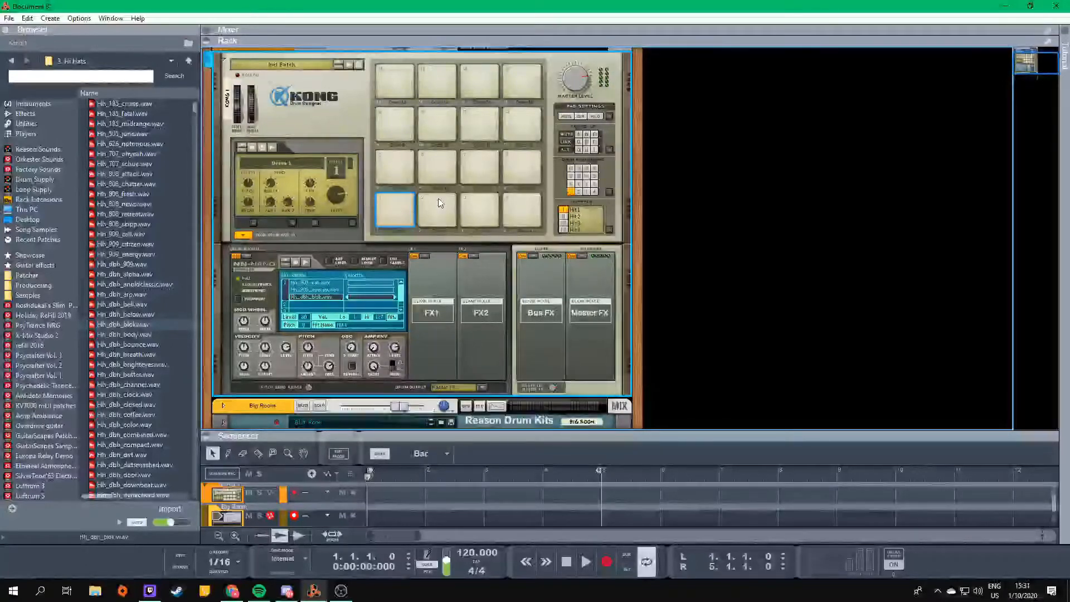
- Assign pads 2, 3 and 4 to drum 1 so they share pad 1's NN-Nano sampler
{"action": "left_click", "coordinate": [441, 216]}
{"action": "left_click", "coordinate": [477, 212]}
{"action": "left_click", "coordinate": [525, 211]}
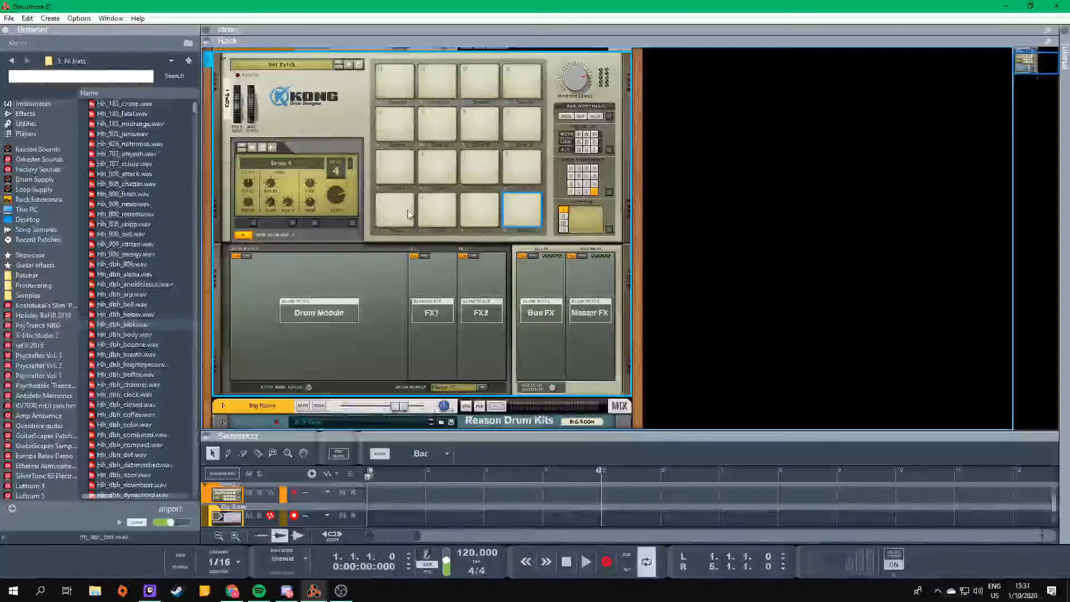
{"action": "left_click", "coordinate": [438, 207]}
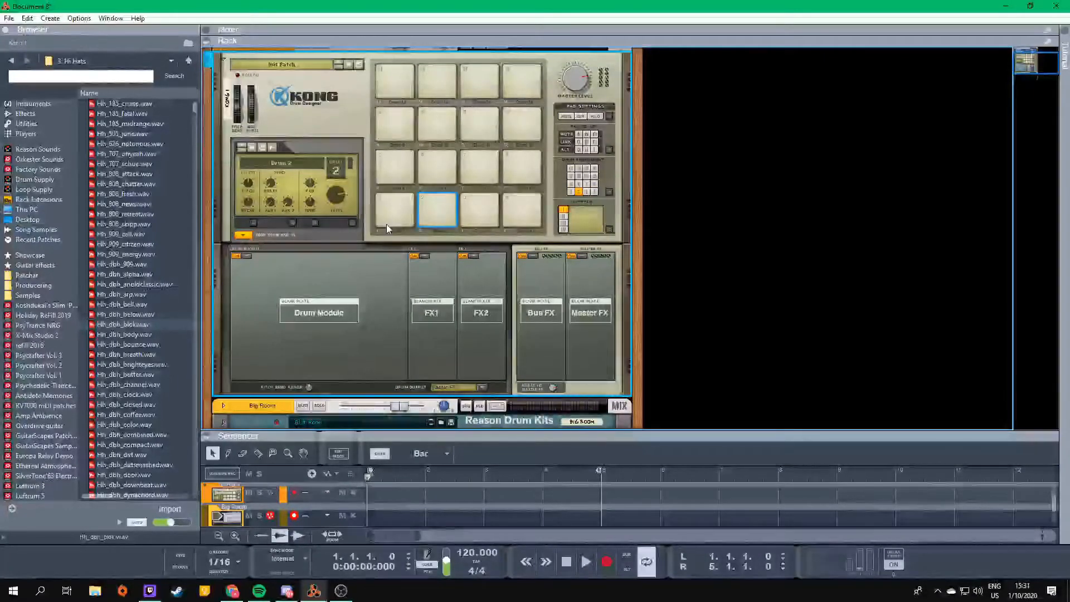
{"action": "left_click", "coordinate": [571, 192]}
{"action": "left_click", "coordinate": [493, 226]}
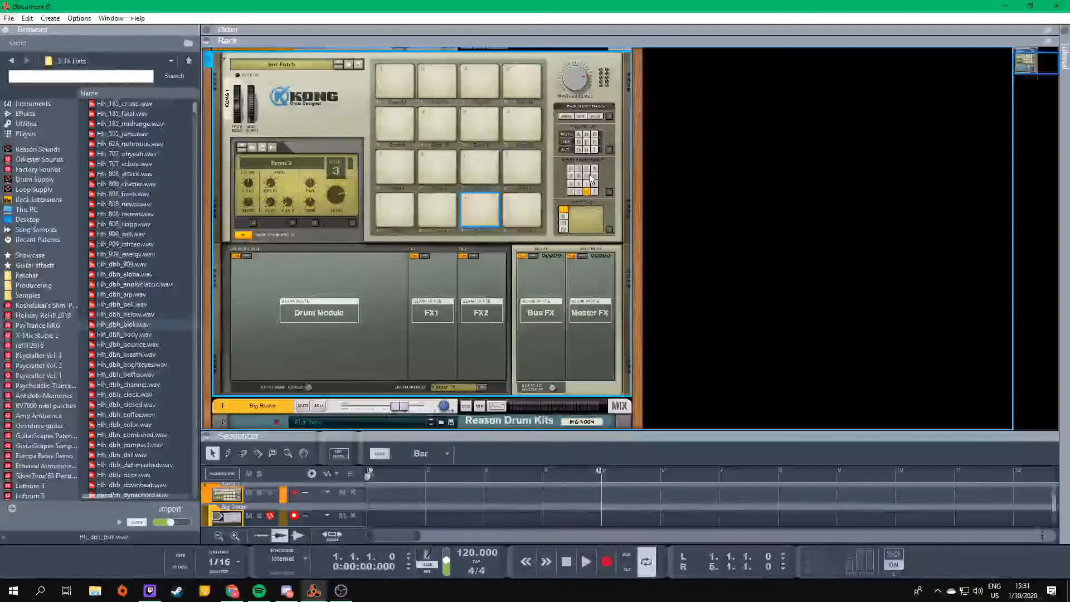
{"action": "left_click", "coordinate": [572, 193]}
{"action": "left_click", "coordinate": [510, 217]}
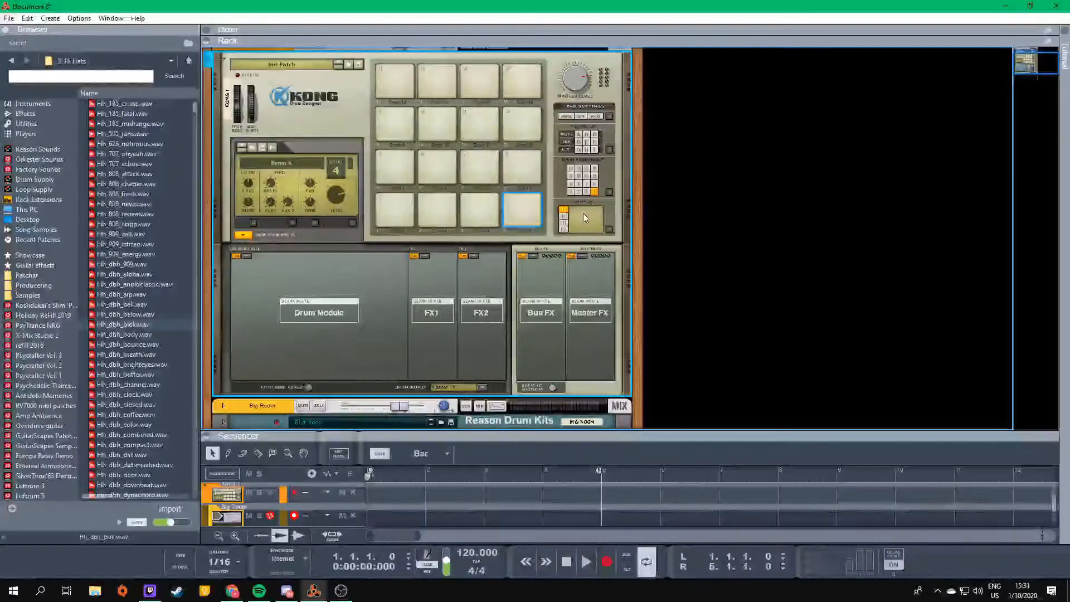
{"action": "left_click", "coordinate": [570, 193]}
- Set pad 2 to trigger Hit 2 of the NN-Nano and audition the pad
{"action": "left_click", "coordinate": [445, 215]}
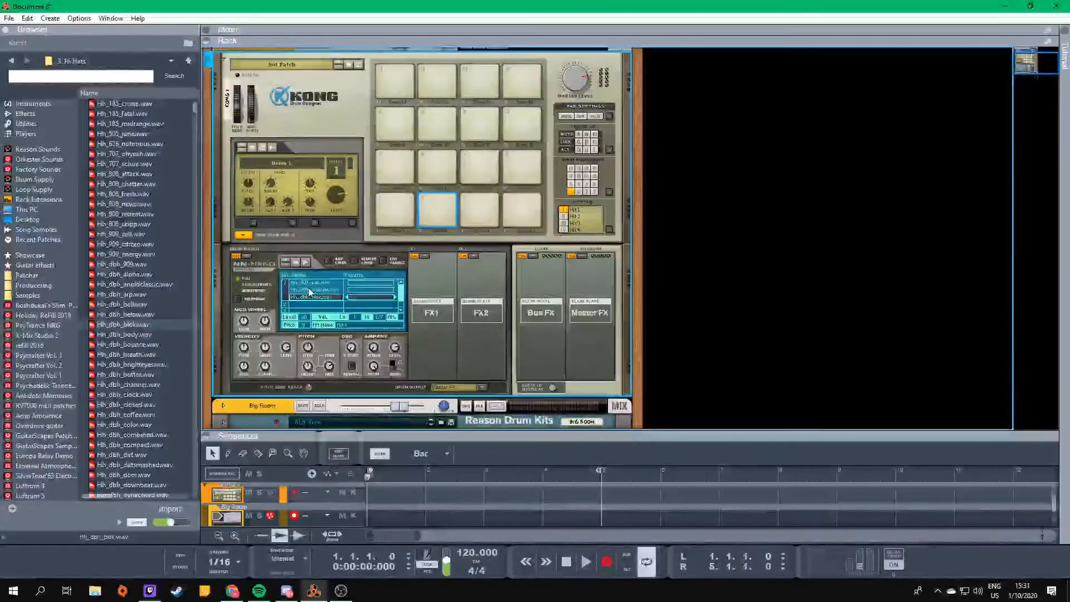
{"action": "left_click_drag", "start_coordinate": [300, 304], "coordinate": [300, 306]}
{"action": "scroll", "coordinate": [329, 298], "scroll_direction": "down", "scroll_amount": 2}
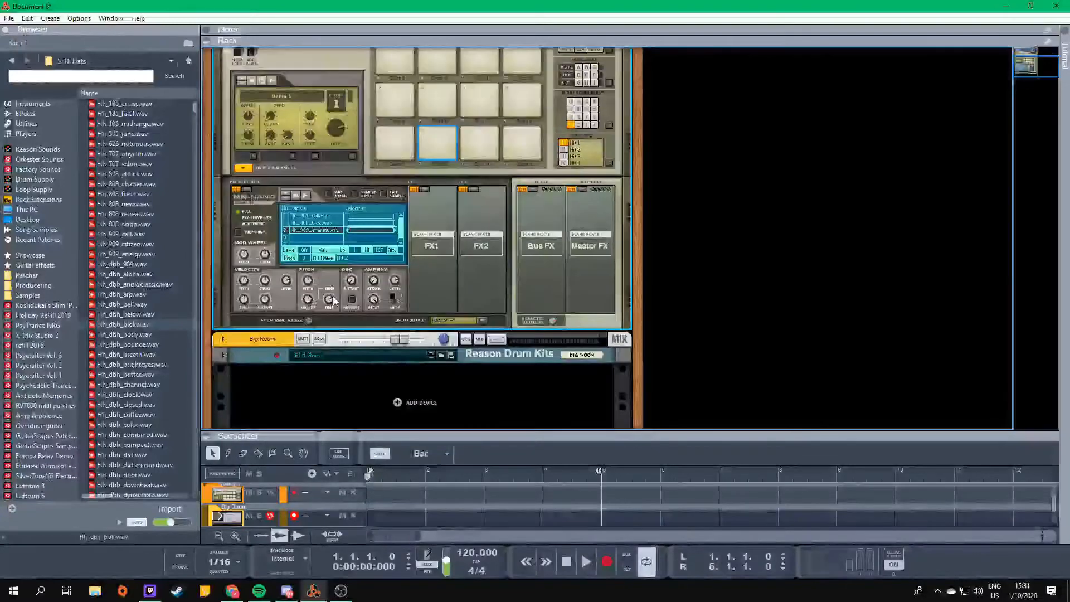
{"action": "left_click_drag", "start_coordinate": [311, 228], "coordinate": [308, 236]}
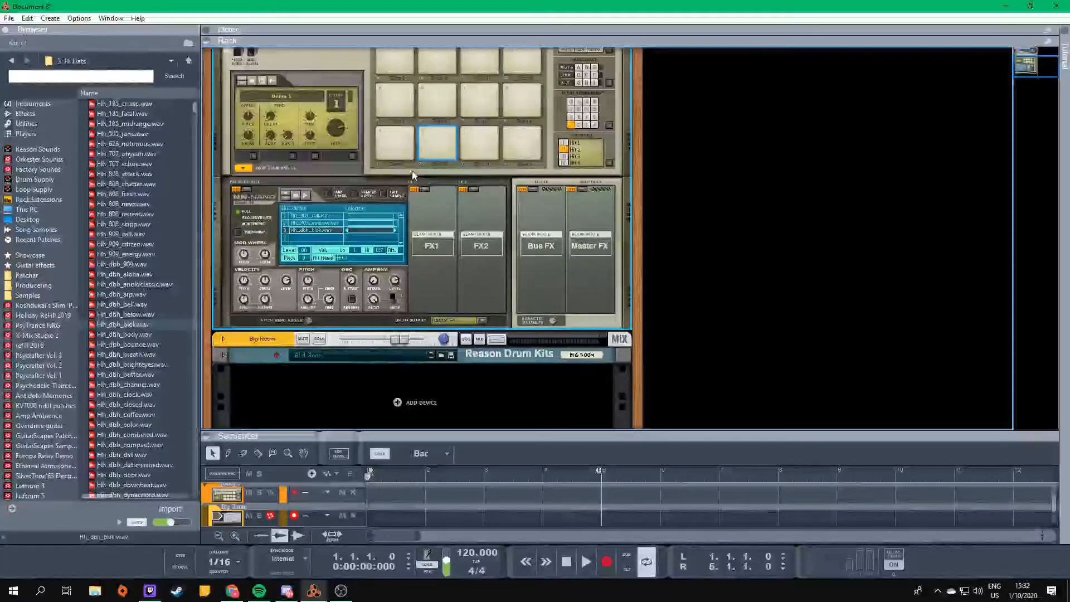
{"action": "left_click", "coordinate": [438, 135]}
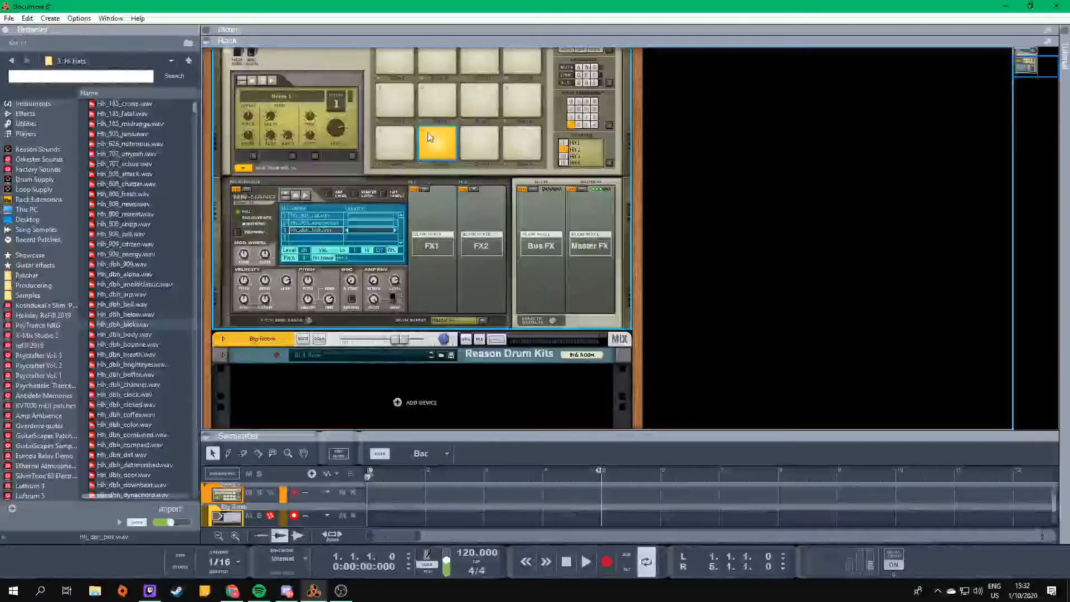
- Set pad 3 to trigger Hit 3 of the NN-Nano and audition the pad
{"action": "left_click", "coordinate": [476, 140]}
{"action": "left_click", "coordinate": [564, 157]}
{"action": "left_click", "coordinate": [478, 134]}
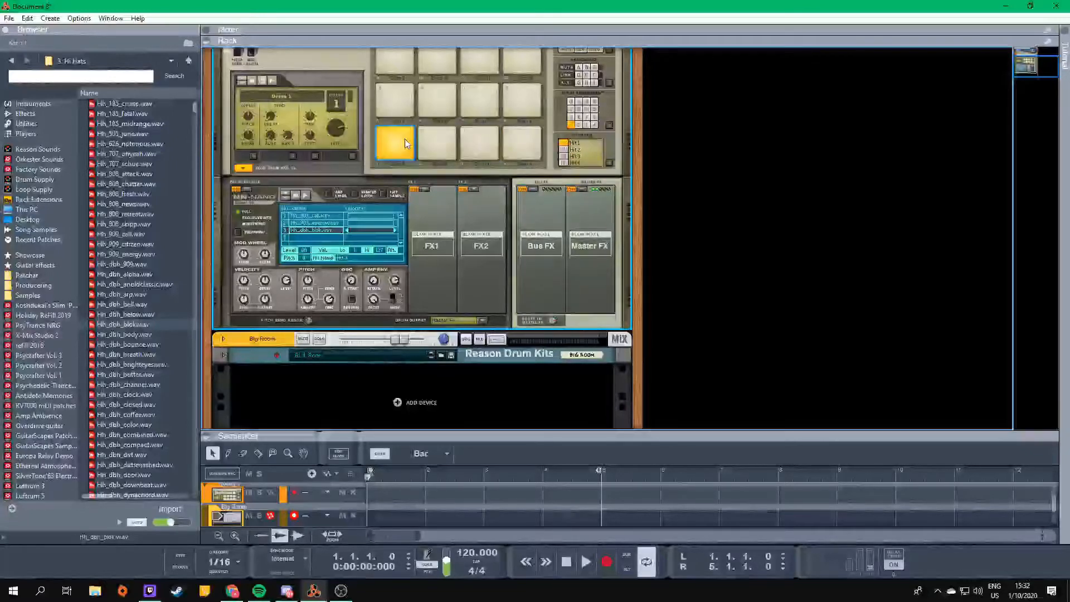
- Set pad 4 to trigger Hit 4 of the NN-Nano and audition the neighbouring pads
{"action": "left_click", "coordinate": [526, 148]}
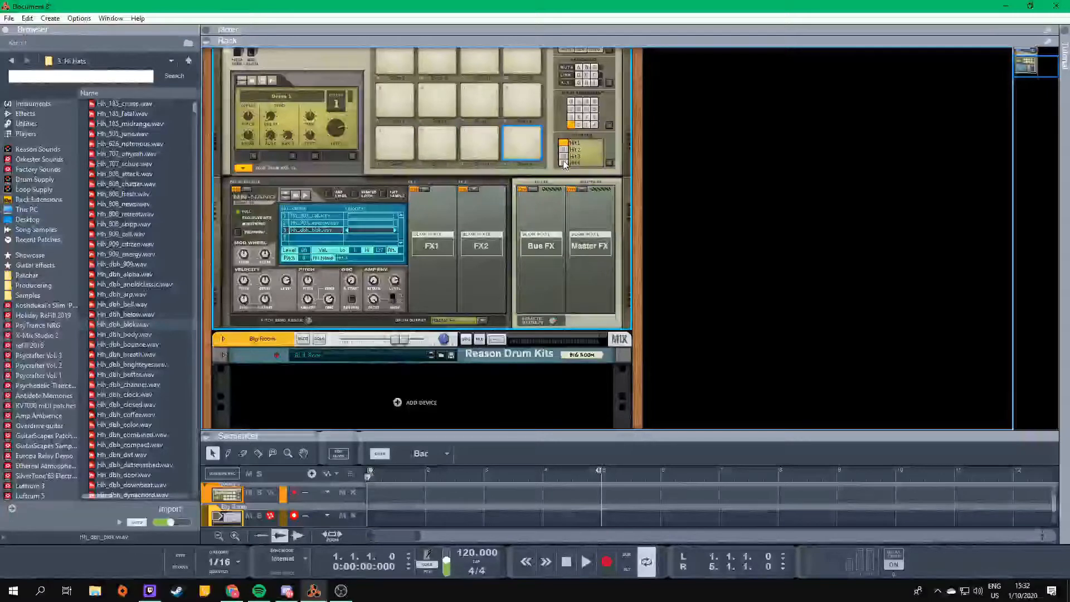
{"action": "left_click", "coordinate": [420, 136]}
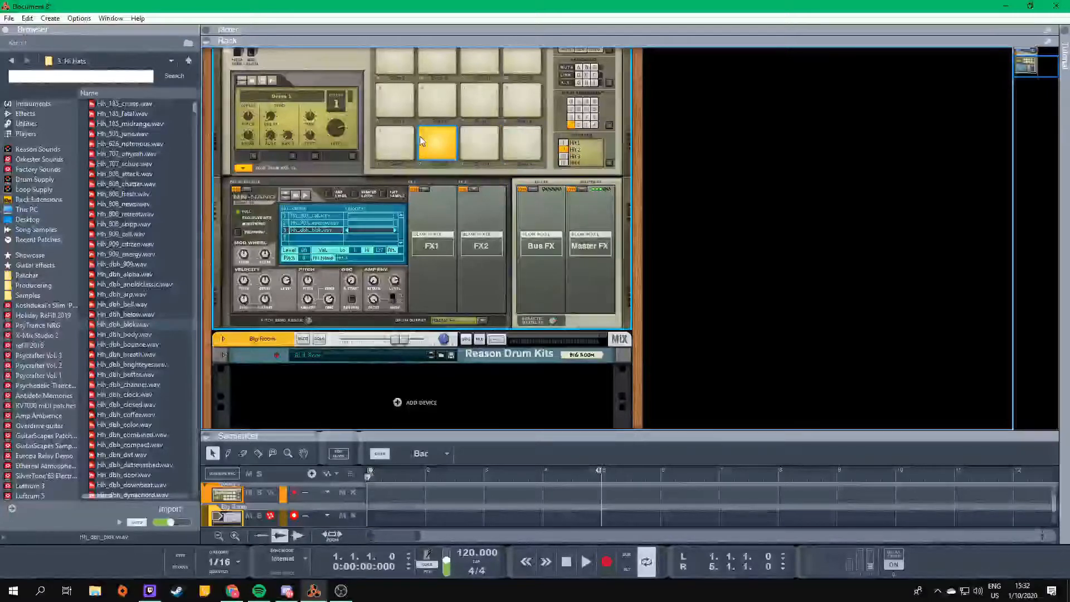
{"action": "left_click", "coordinate": [399, 150]}
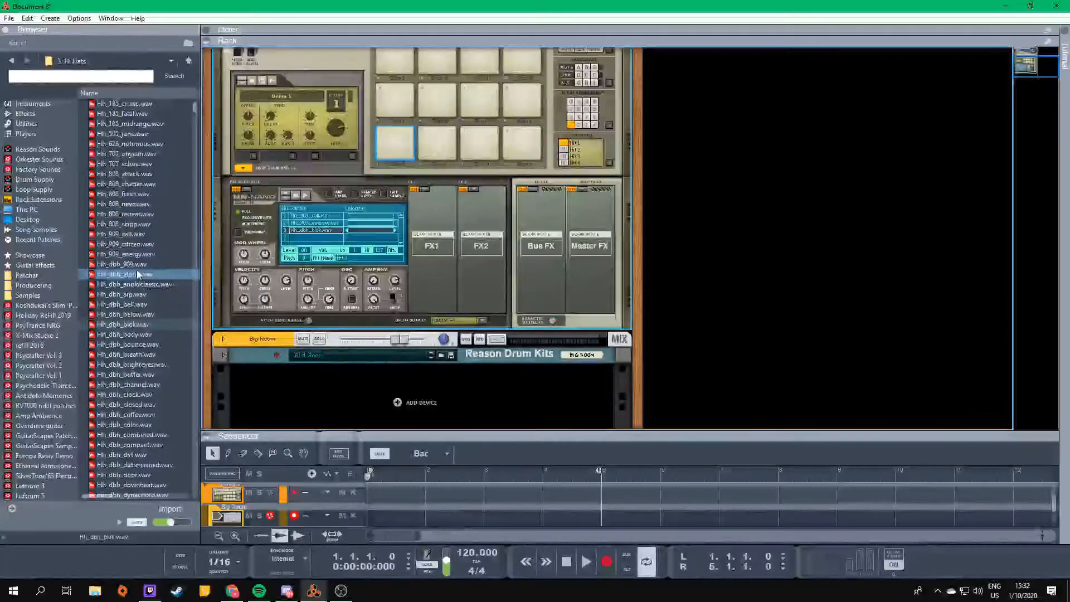
- Load Hh_dbh_alpha.wav into the NN-Nano's fourth hit slot and audition the pads
{"action": "left_click_drag", "start_coordinate": [136, 275], "coordinate": [314, 239]}
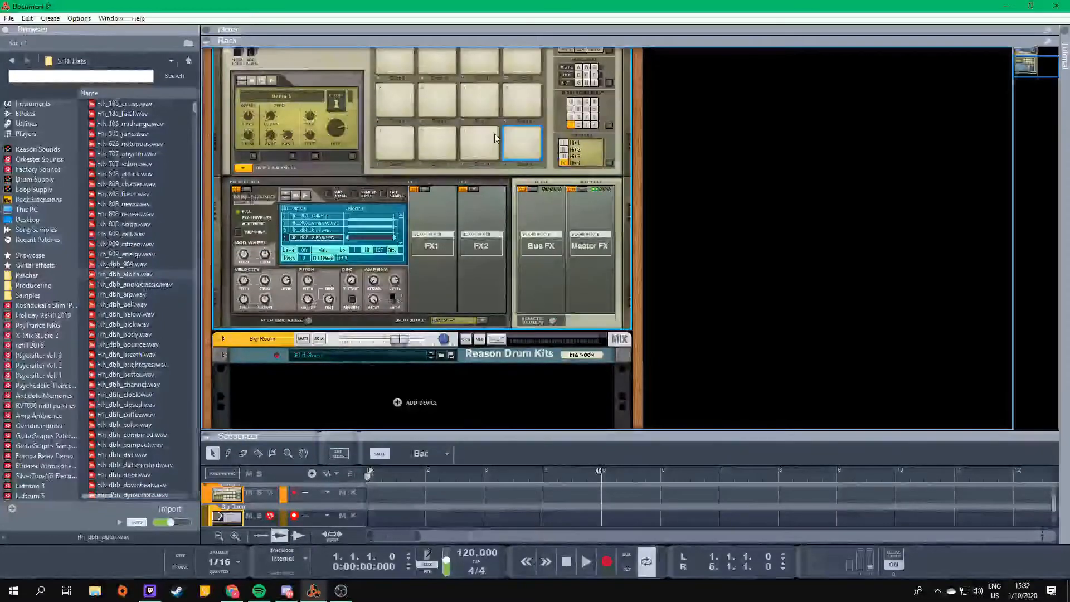
{"action": "left_click", "coordinate": [439, 142]}
{"action": "scroll", "coordinate": [526, 168], "scroll_direction": "up", "scroll_amount": 2}
{"action": "scroll", "coordinate": [531, 209], "scroll_direction": "down", "scroll_amount": 2}
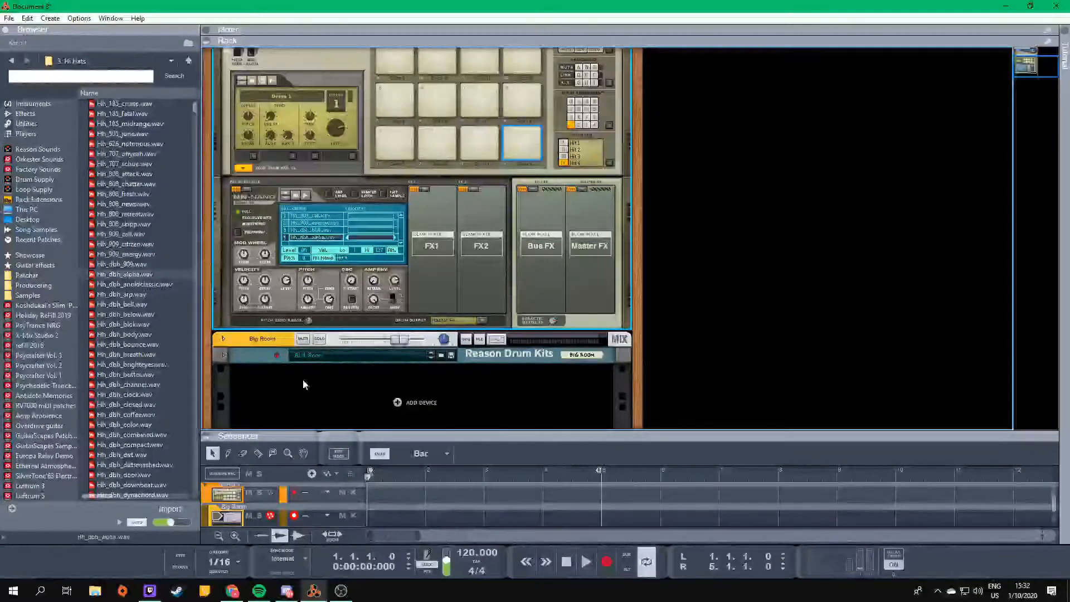
{"action": "scroll", "coordinate": [302, 368], "scroll_direction": "down", "scroll_amount": 1}
{"action": "scroll", "coordinate": [413, 341], "scroll_direction": "up", "scroll_amount": 2}
- Add a Matrix Pattern Sequencer below Kong in the rack and test playback
{"action": "left_click", "coordinate": [400, 172]}
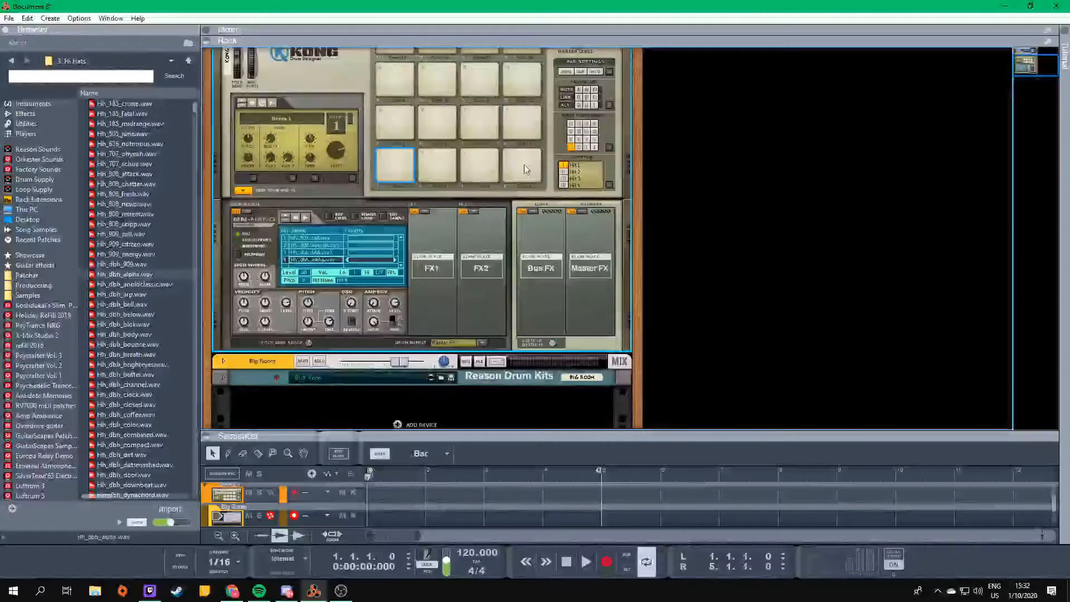
{"action": "left_click", "coordinate": [25, 114]}
{"action": "left_click", "coordinate": [25, 123]}
{"action": "left_click_drag", "start_coordinate": [155, 194], "coordinate": [484, 310]}
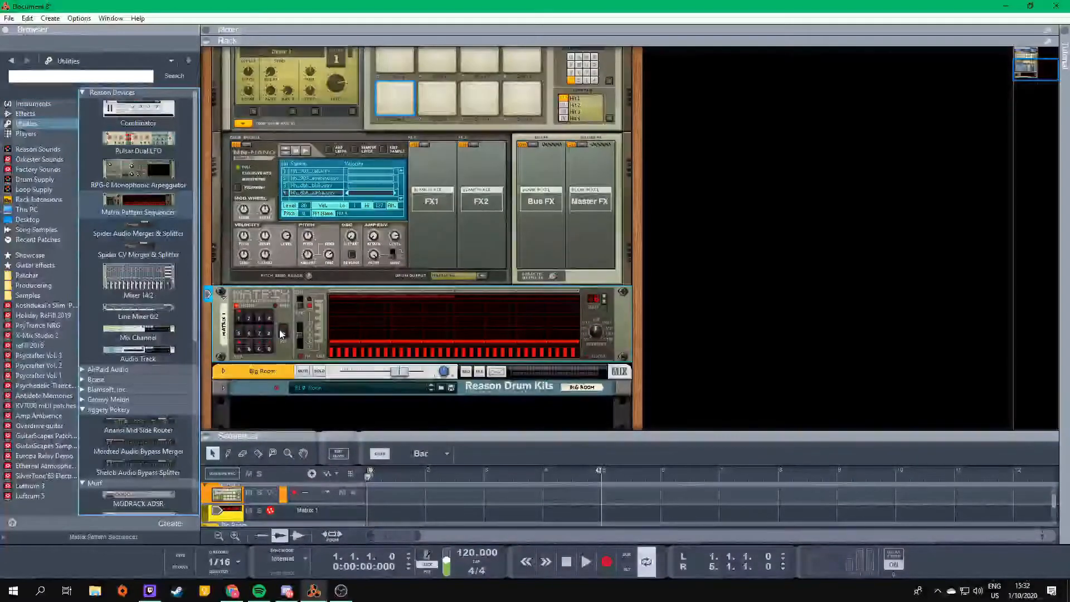
{"action": "key", "text": "space"}
- Put Kong's pads 1 and 2 in Alt group G, checking the Matrix playback on pad 1
{"action": "key", "text": "space"}
{"action": "scroll", "coordinate": [432, 264], "scroll_direction": "up", "scroll_amount": 2}
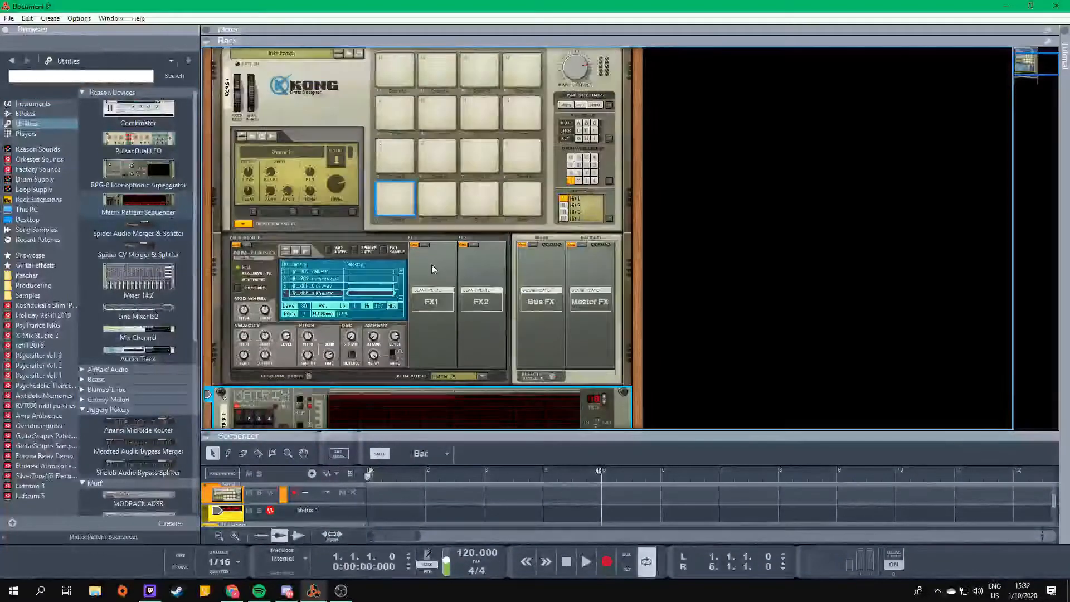
{"action": "key", "text": "space"}
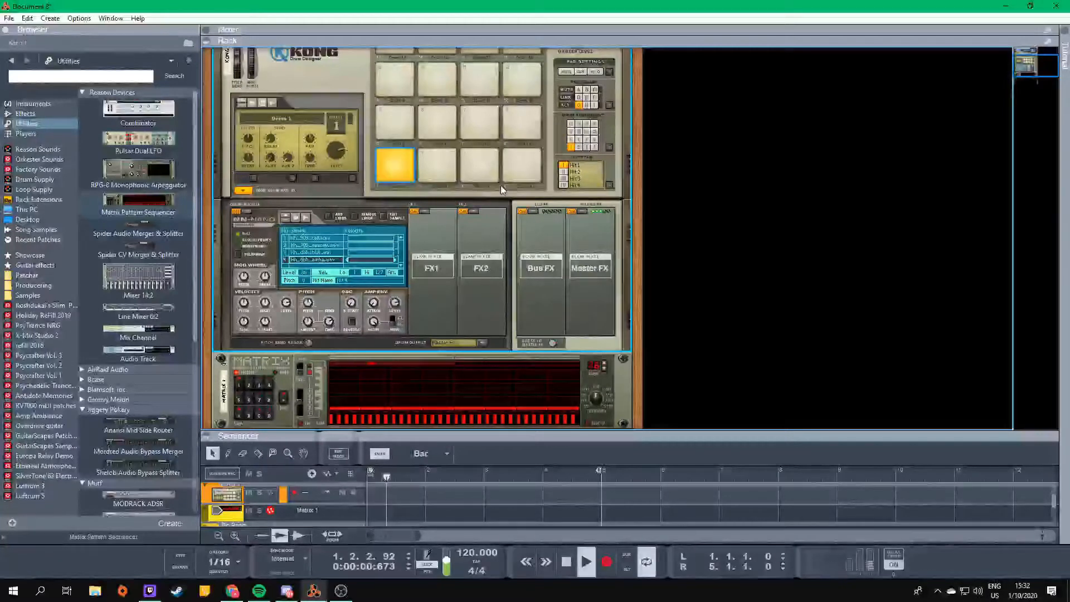
{"action": "key", "text": "space"}
{"action": "left_click", "coordinate": [455, 162]}
{"action": "left_click", "coordinate": [579, 105]}
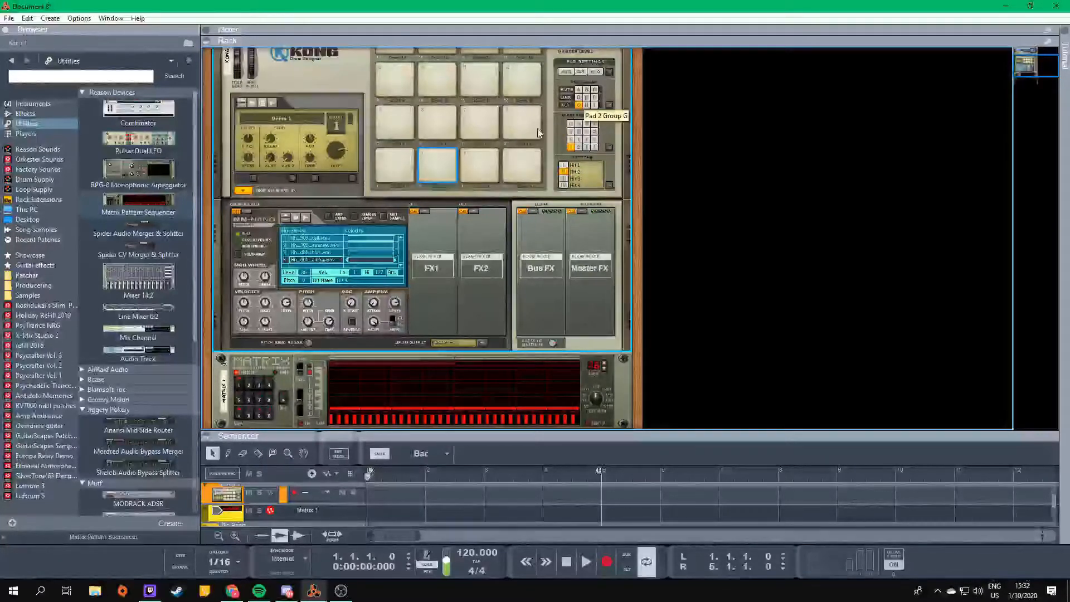
- Put pads 3 and 4 in Alt group G as well and play the Matrix pattern across the pads
{"action": "left_click", "coordinate": [484, 161]}
{"action": "left_click", "coordinate": [579, 106]}
{"action": "left_click", "coordinate": [489, 162]}
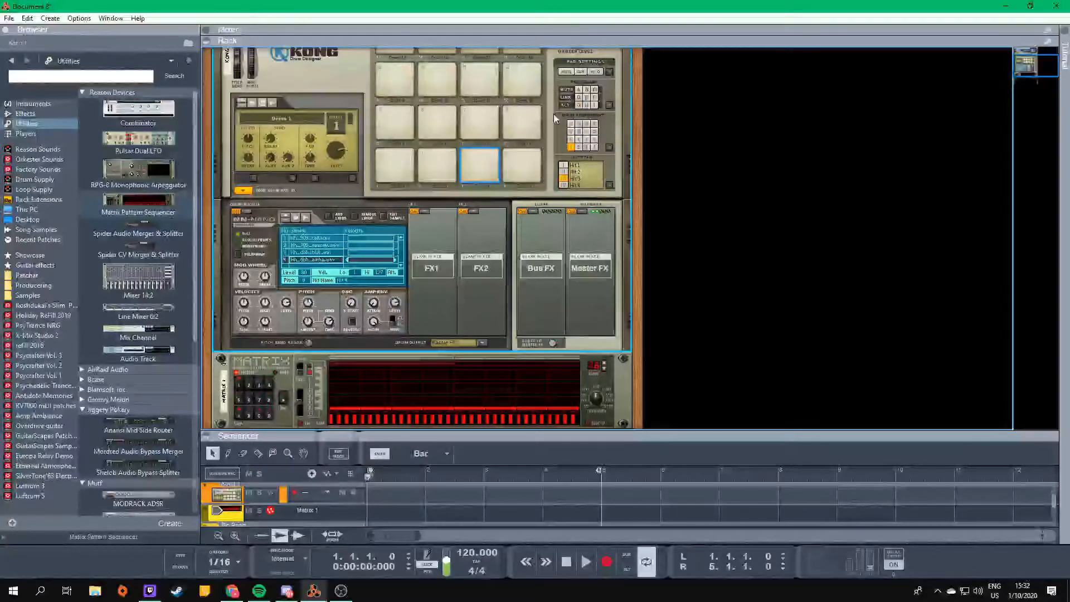
{"action": "left_click", "coordinate": [579, 106]}
{"action": "left_click", "coordinate": [456, 161]}
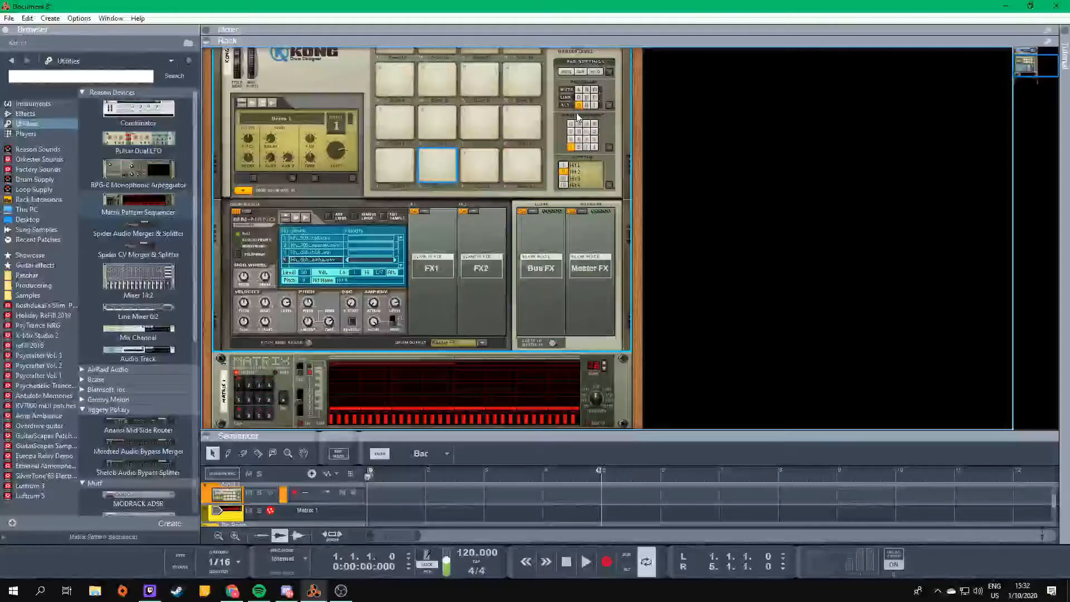
{"action": "left_click", "coordinate": [480, 164]}
{"action": "left_click", "coordinate": [535, 155]}
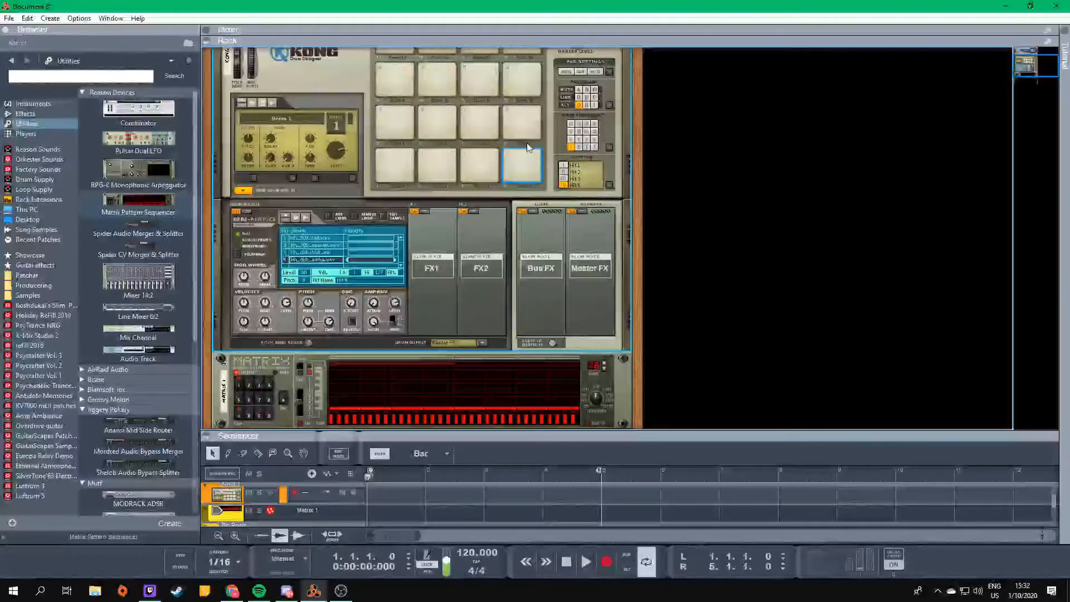
{"action": "key", "text": "space"}
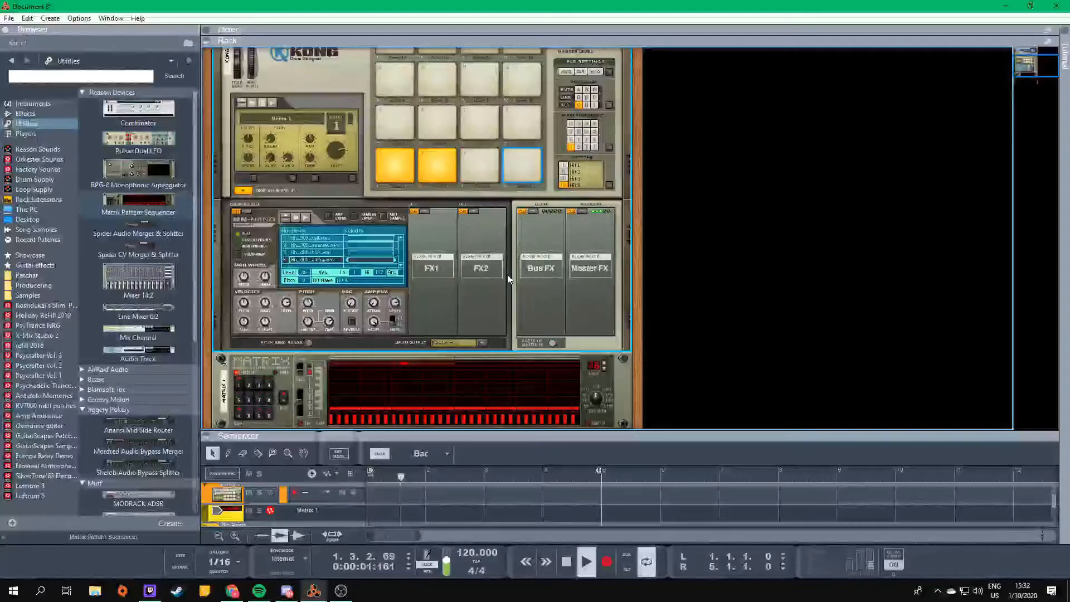
{"action": "key", "text": "space"}
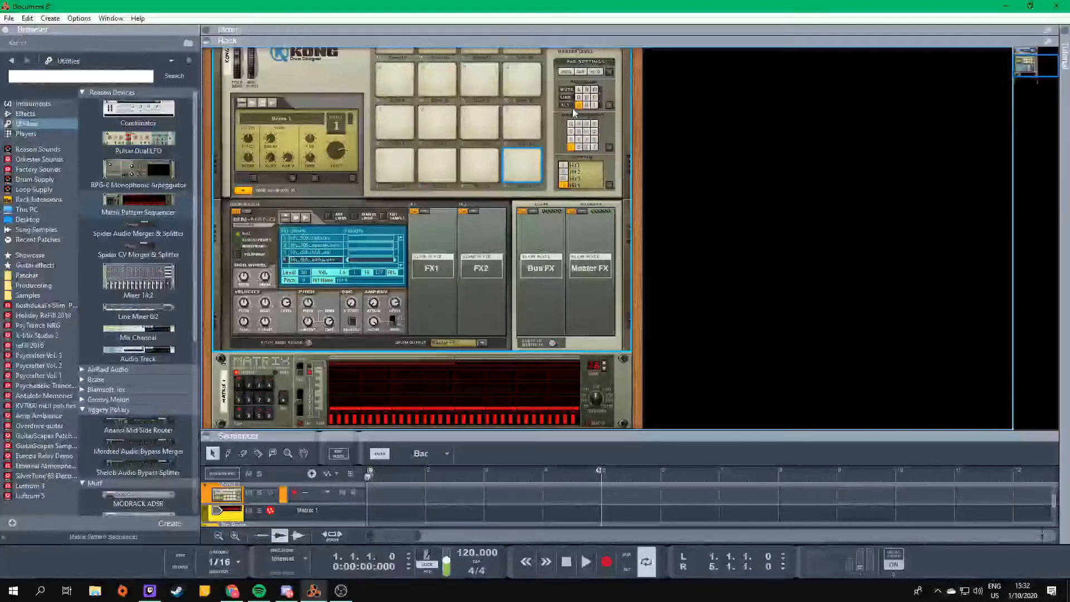
- Bounce the Kong 1 clip in place to an audio track and play the bounced track soloed
{"action": "left_click_drag", "start_coordinate": [496, 435], "coordinate": [500, 399]}
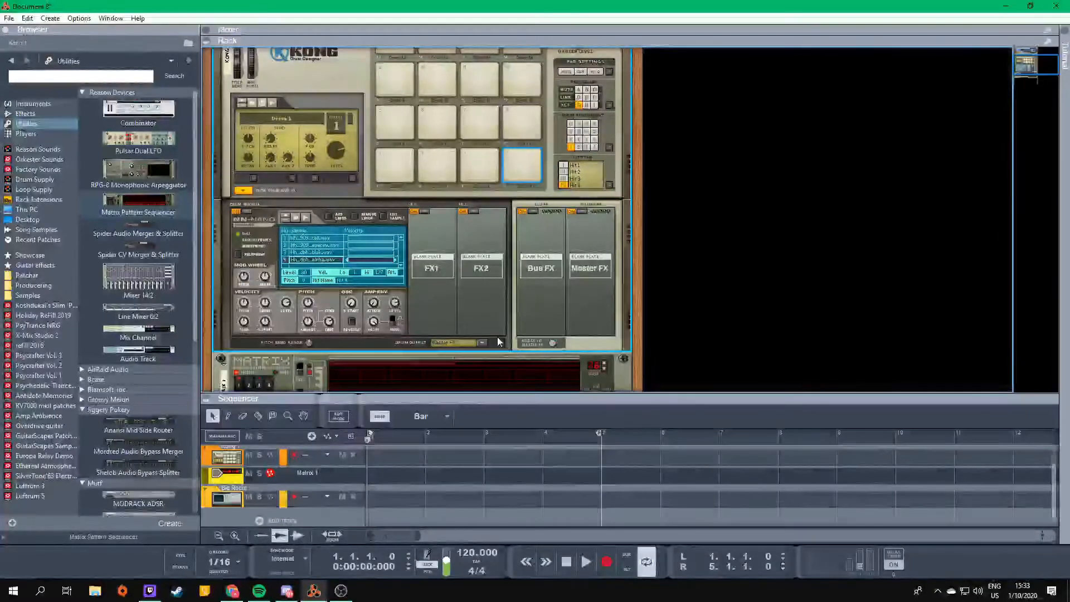
{"action": "scroll", "coordinate": [394, 293], "scroll_direction": "up", "scroll_amount": 3}
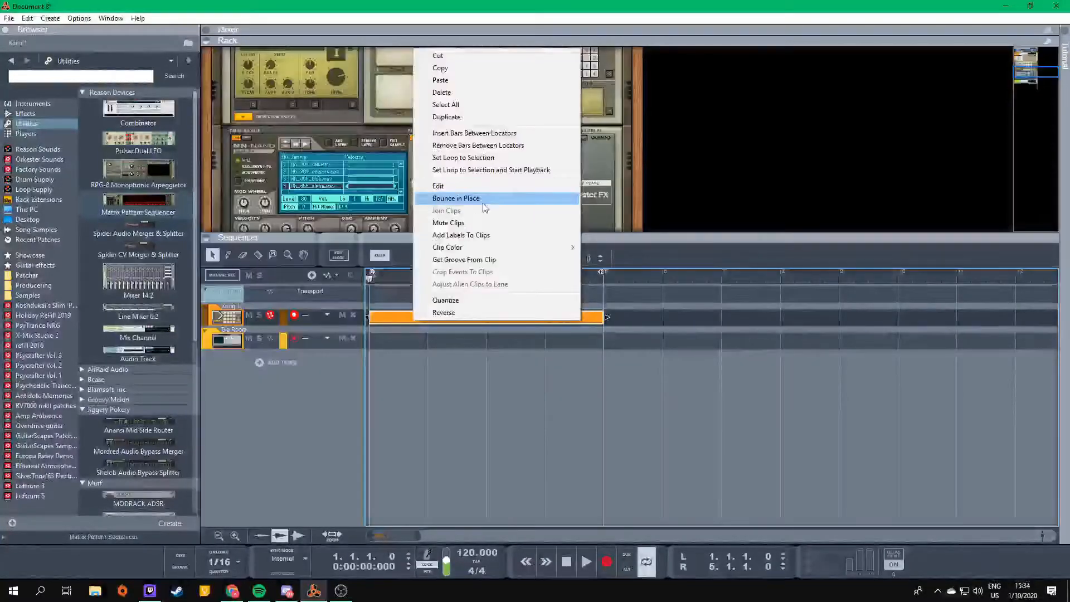
{"action": "left_click", "coordinate": [484, 205]}
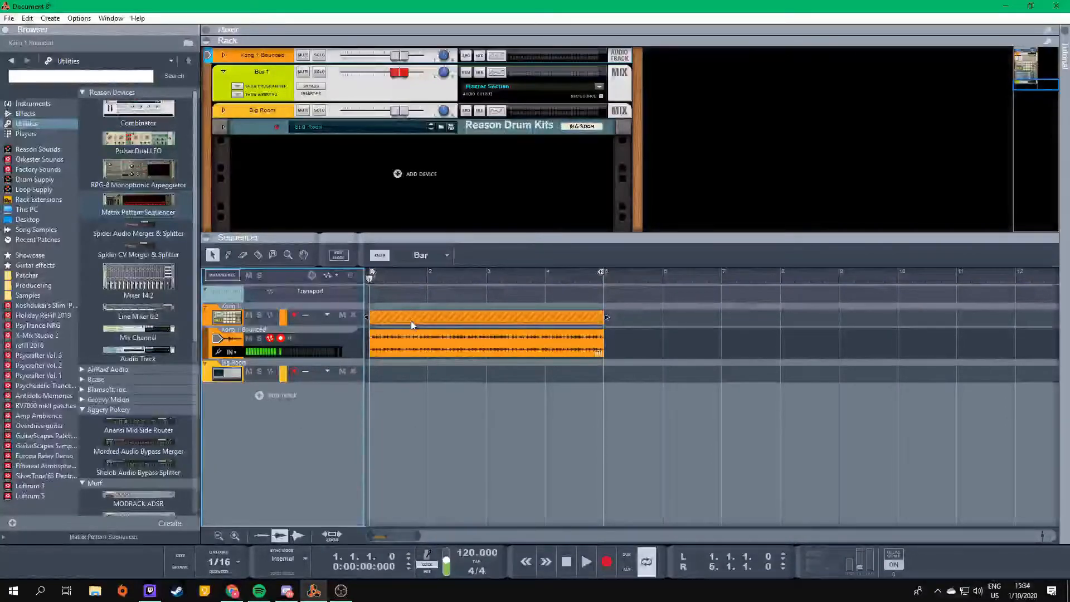
{"action": "key", "text": "space"}
{"action": "left_click", "coordinate": [260, 338]}
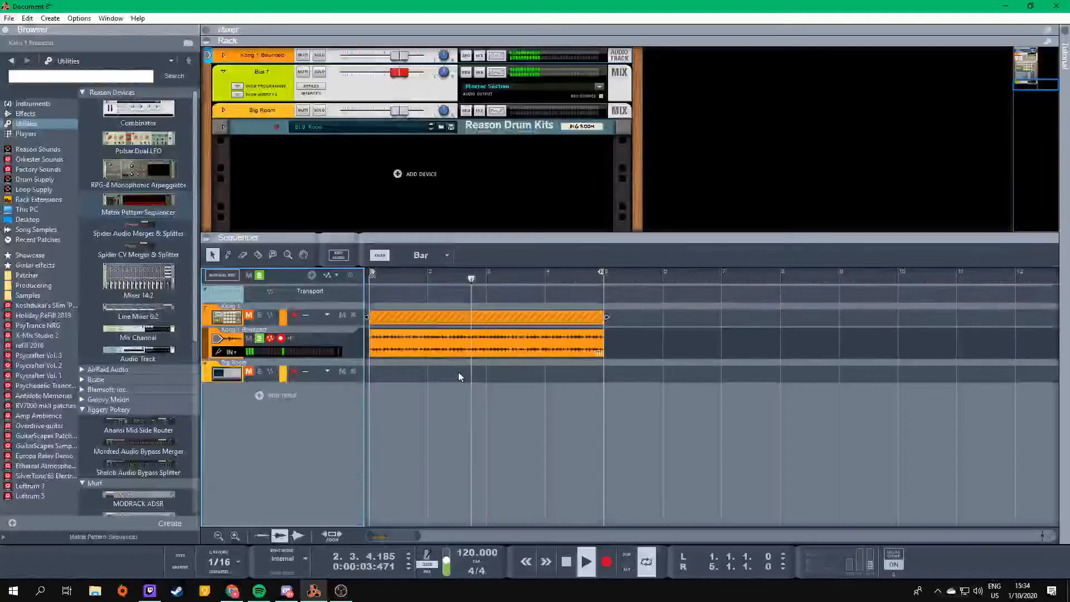
{"action": "key", "text": "space"}
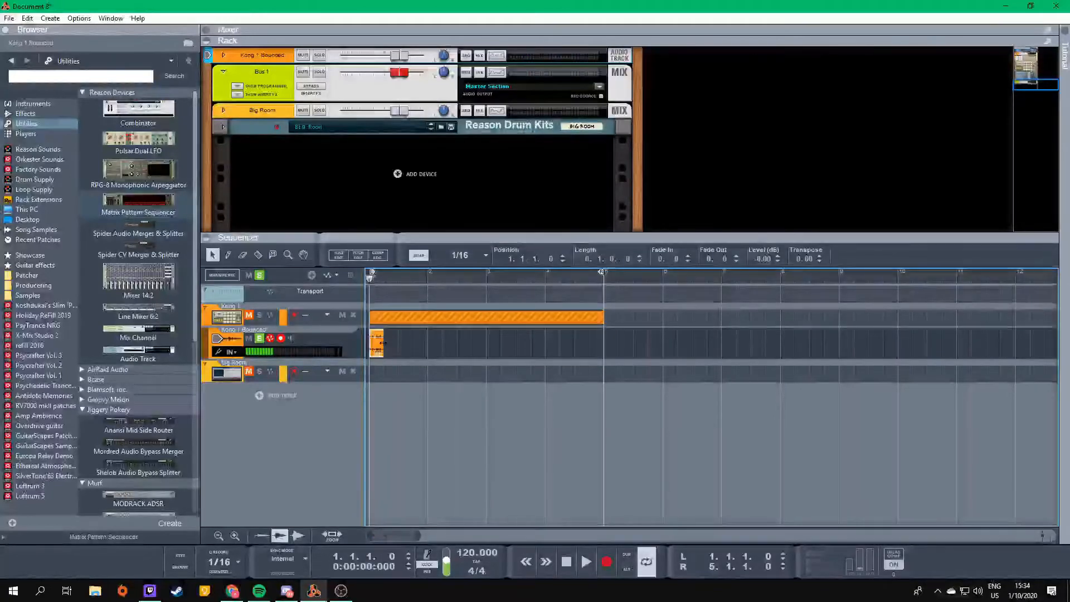
- Paste the short bounced audio clip repeatedly end to end, play the result, and delete all of the clips
{"action": "key", "text": "ctrl+c"}
{"action": "key", "text": "ctrl+v"}
{"action": "key", "text": "ctrl+v"}
{"action": "key", "text": "ctrl+v"}
{"action": "key", "text": "ctrl+v"}
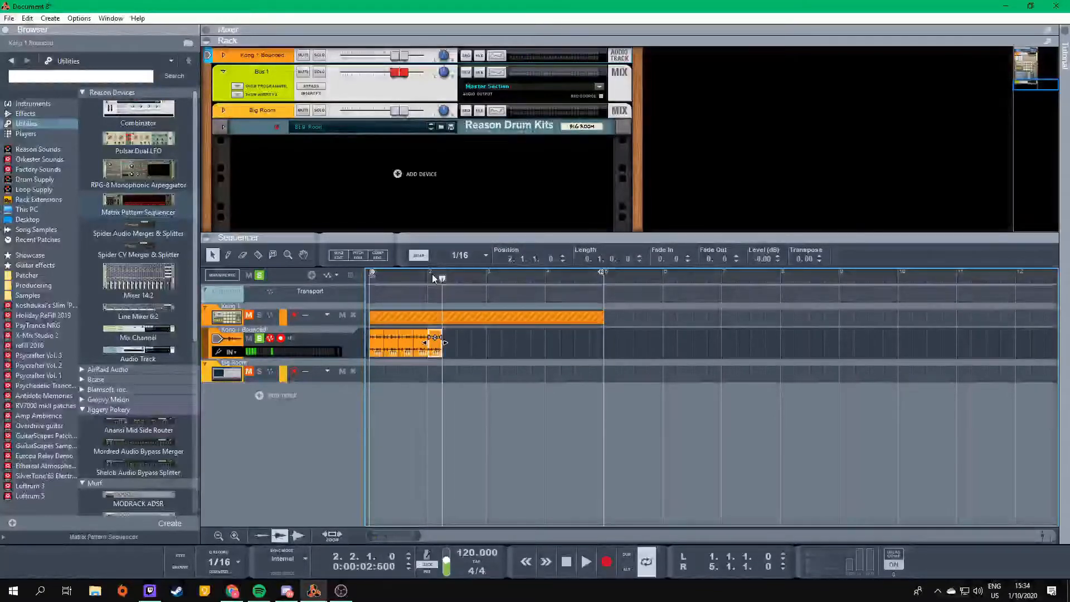
{"action": "key", "text": "space"}
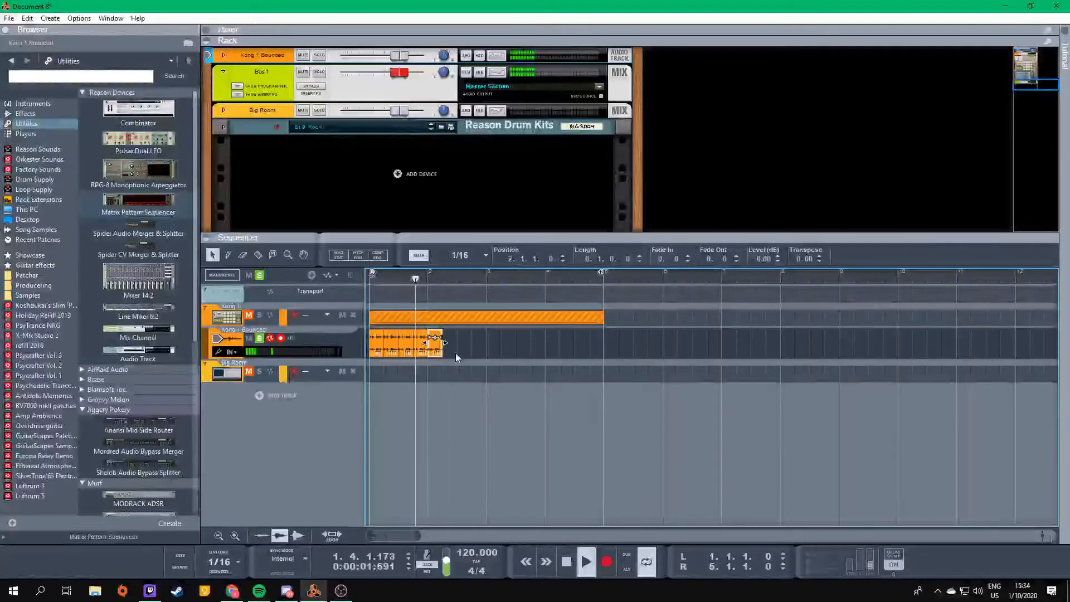
{"action": "key", "text": "space"}
{"action": "left_click_drag", "start_coordinate": [456, 353], "coordinate": [327, 352]}
{"action": "key", "text": "Delete"}
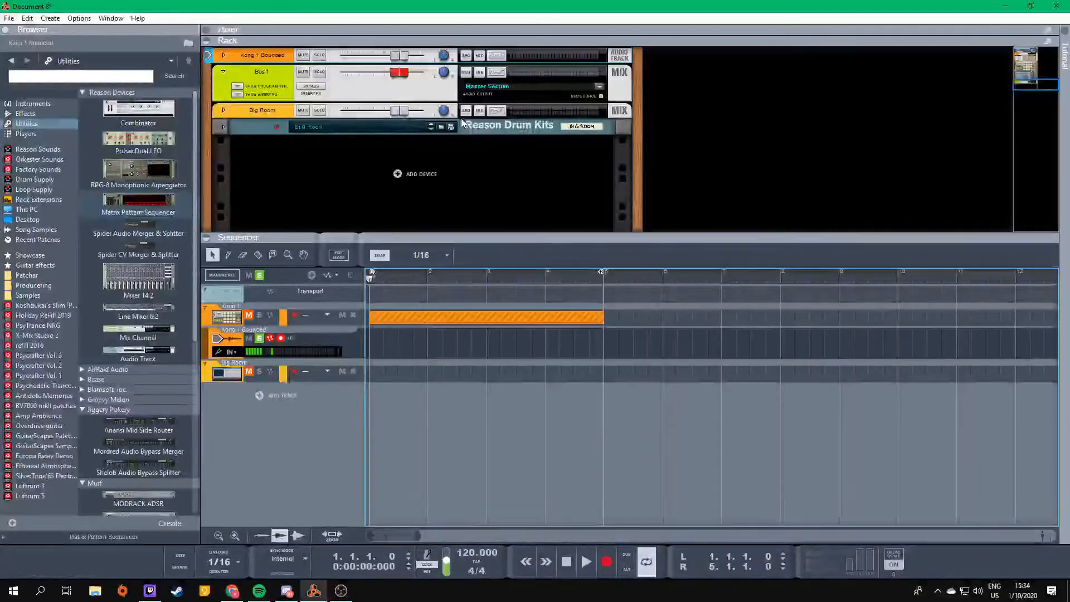
- Enlarge the rack, audition Kong's pads 1 to 3, and put pad 3 in Mute group A
{"action": "left_click", "coordinate": [223, 127]}
{"action": "left_click_drag", "start_coordinate": [452, 232], "coordinate": [490, 431]}
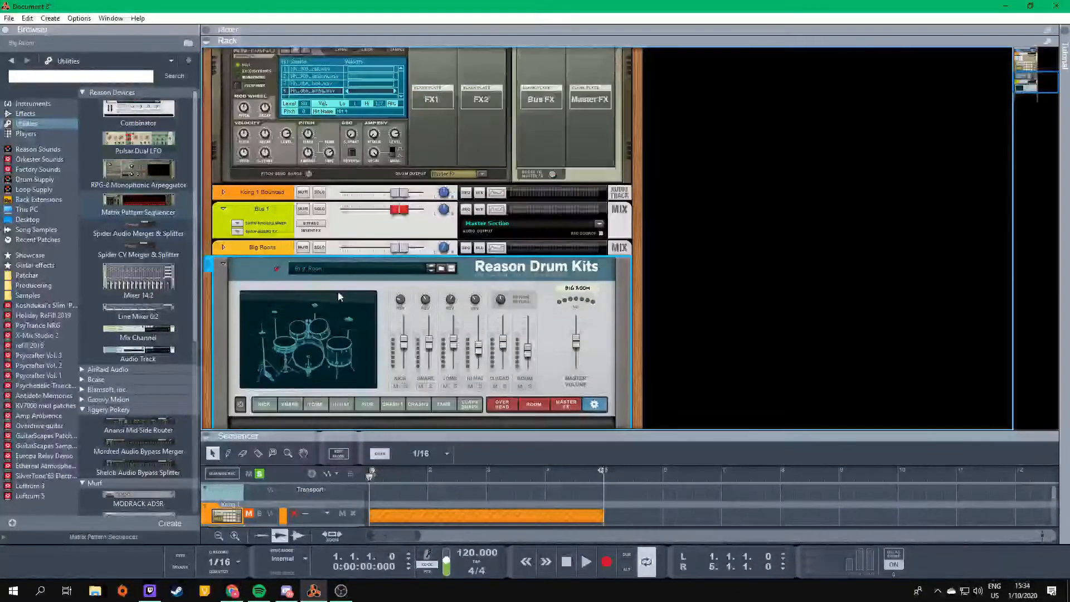
{"action": "scroll", "coordinate": [228, 218], "scroll_direction": "up", "scroll_amount": 5}
{"action": "left_click", "coordinate": [472, 239]}
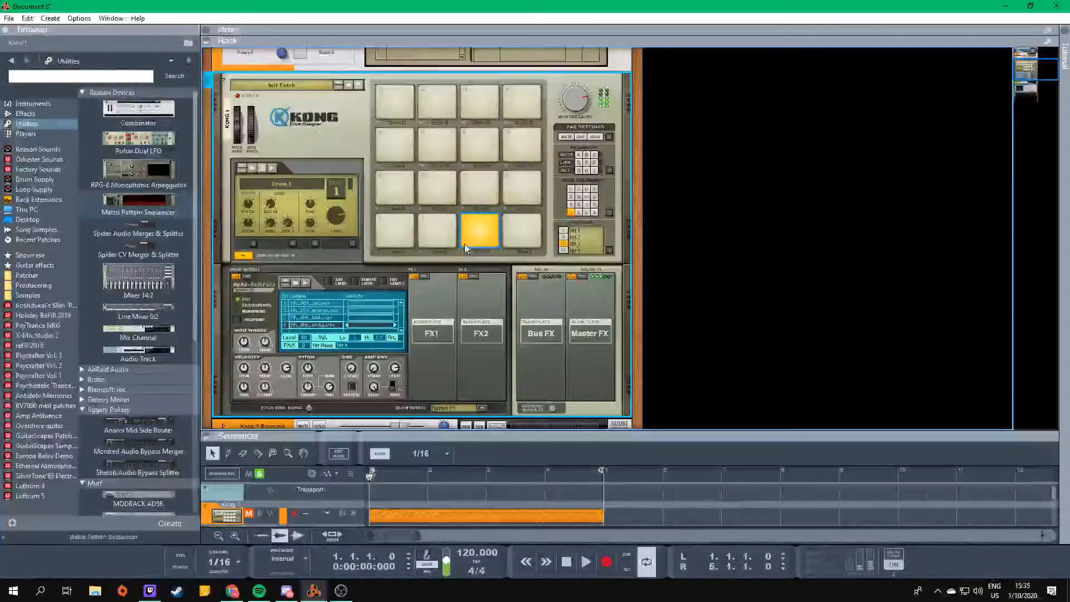
{"action": "left_click", "coordinate": [437, 230]}
{"action": "left_click", "coordinate": [473, 248]}
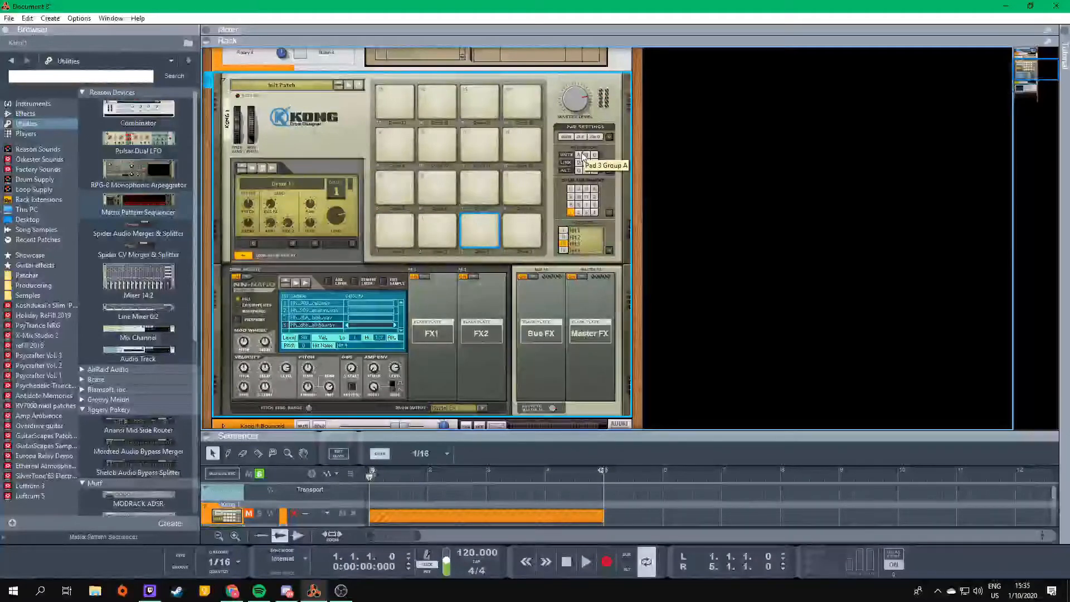
{"action": "left_click", "coordinate": [402, 225]}
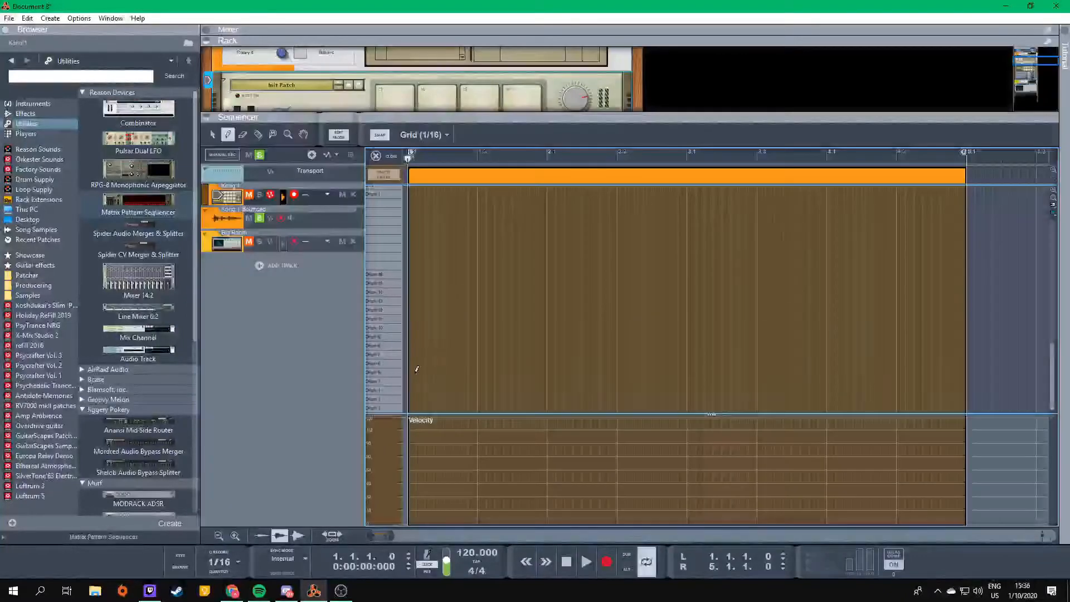
- Draw a note at the start of the Drum 1 lane in the Kong clip and shorten it to a sixteenth
{"action": "left_click", "coordinate": [411, 409]}
{"action": "left_click", "coordinate": [420, 410]}
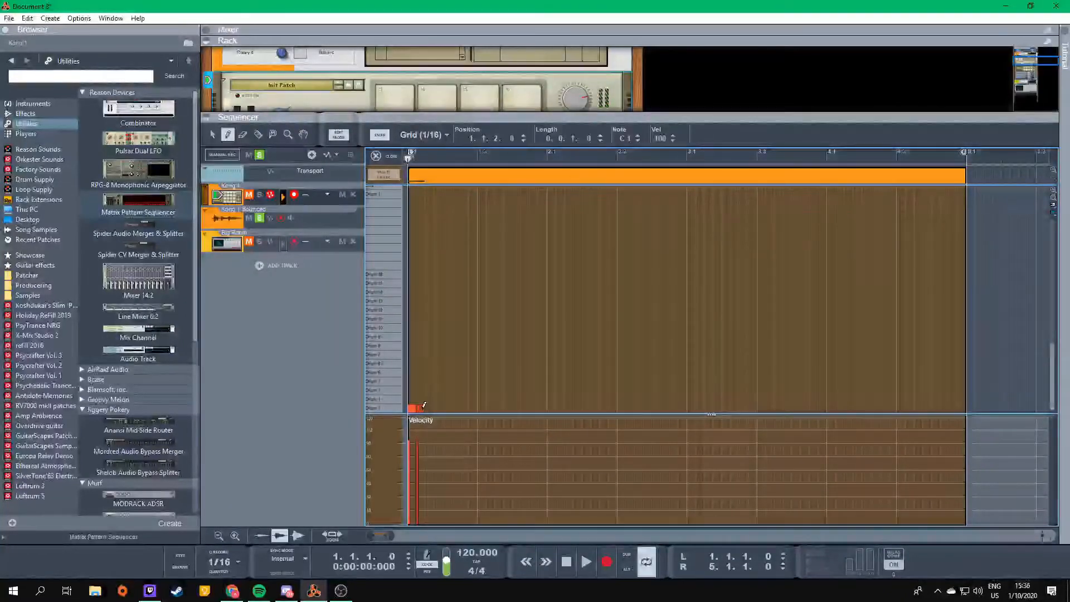
{"action": "key", "text": "ctrl+z"}
{"action": "key", "text": "q"}
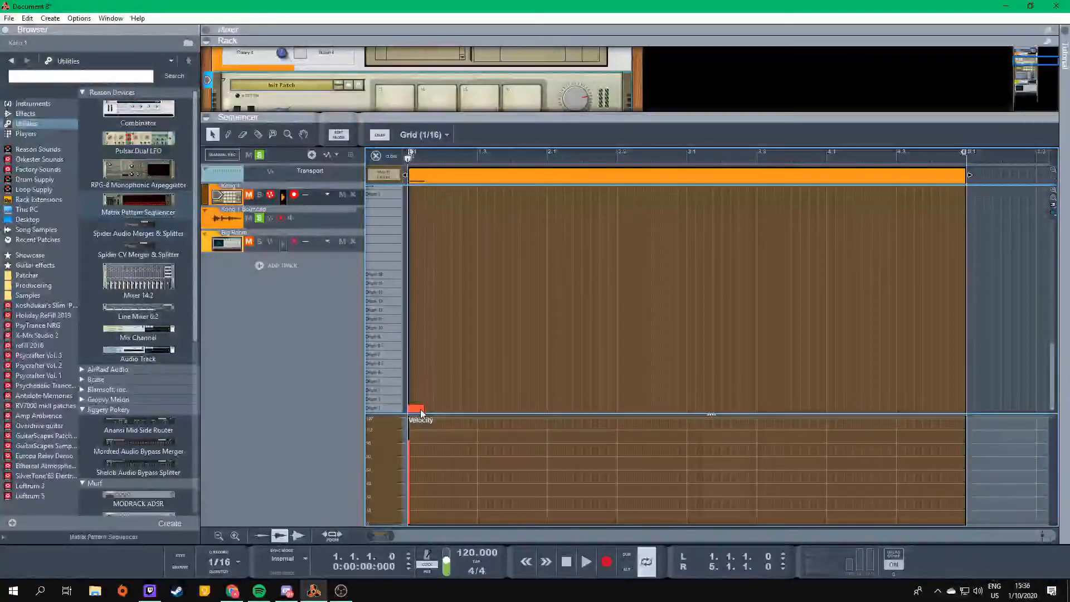
{"action": "left_click", "coordinate": [420, 409]}
{"action": "left_click_drag", "start_coordinate": [428, 409], "coordinate": [419, 408]}
- Copy the sixteenth note and paste it repeatedly along the Drum 1 lane
{"action": "key", "text": "ctrl+c"}
{"action": "key", "text": "ctrl+v"}
{"action": "key", "text": "ctrl+v"}
{"action": "key", "text": "ctrl+v"}
{"action": "key", "text": "ctrl+v"}
{"action": "key", "text": "ctrl+v"}
{"action": "key", "text": "ctrl+v"}
{"action": "key", "text": "ctrl+v"}
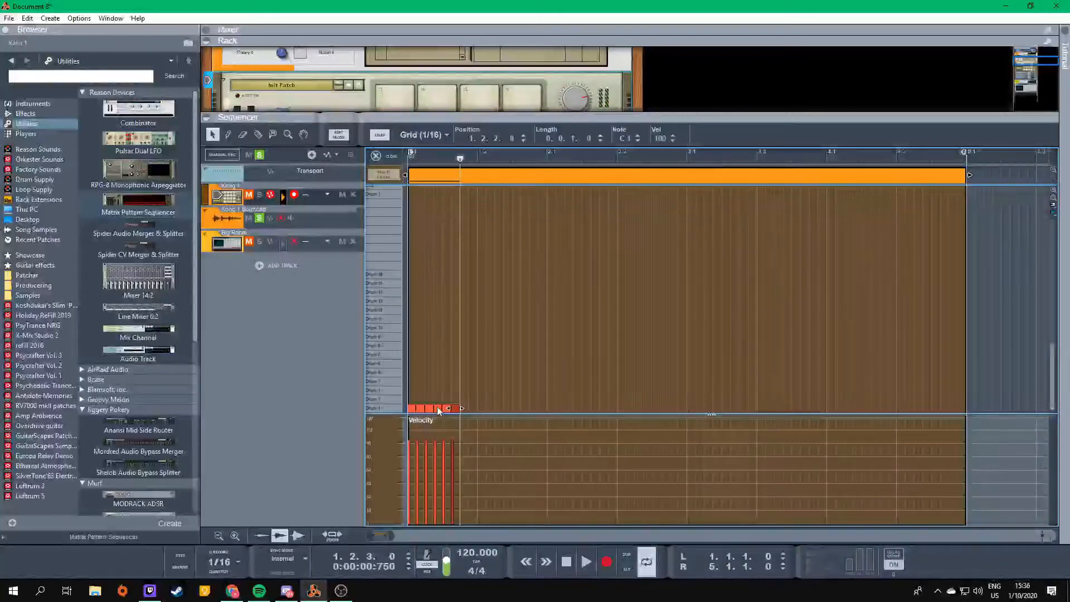
- Set the loop from 1.1.1 to 1.3.1, clear the track solo and mutes, and play the loop
{"action": "left_click", "coordinate": [474, 154], "text": "alt"}
{"action": "left_click", "coordinate": [411, 154]}
{"action": "key", "text": "space"}
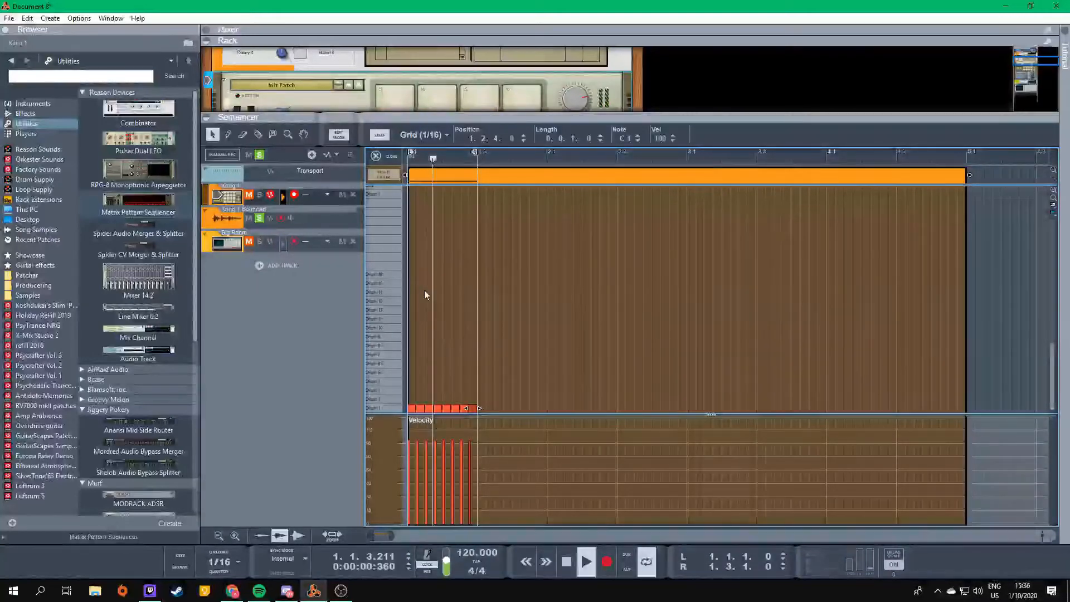
{"action": "left_click", "coordinate": [272, 221]}
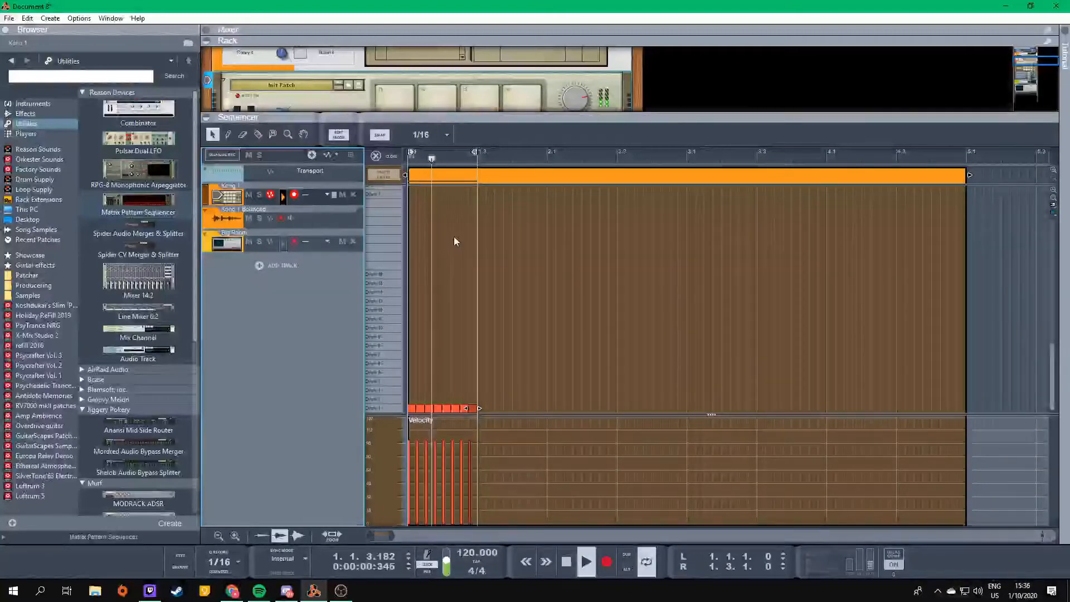
{"action": "key", "text": "space"}
- Spread the eight notes over Drums 1, 2 and 3 in the order 1-2-3-2 twice, and play the loop with Kong in view
{"action": "left_click", "coordinate": [472, 408]}
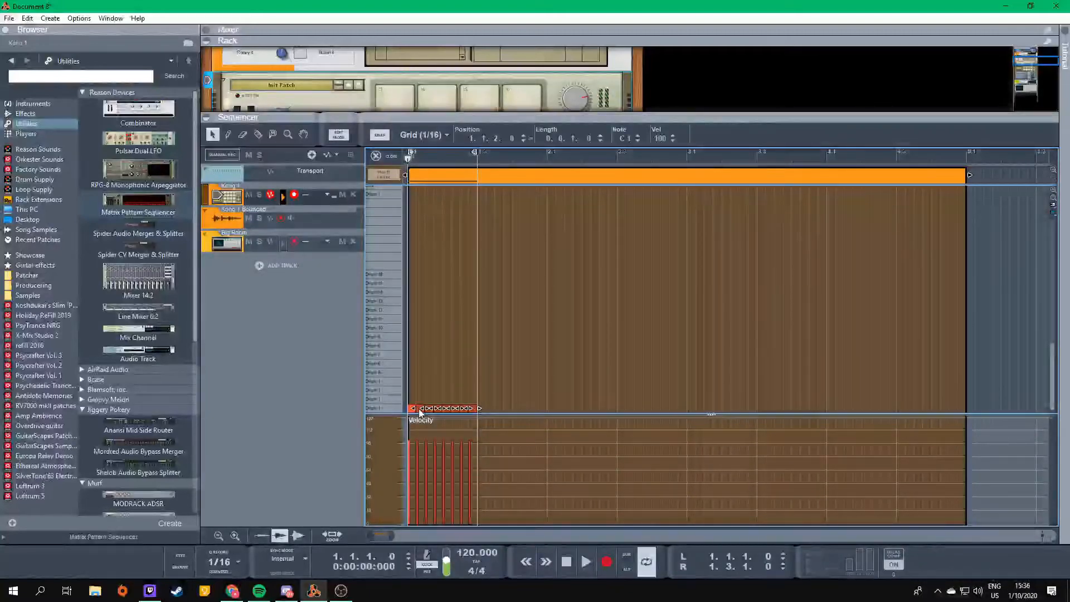
{"action": "left_click_drag", "start_coordinate": [419, 412], "coordinate": [466, 392]}
{"action": "key", "text": "space"}
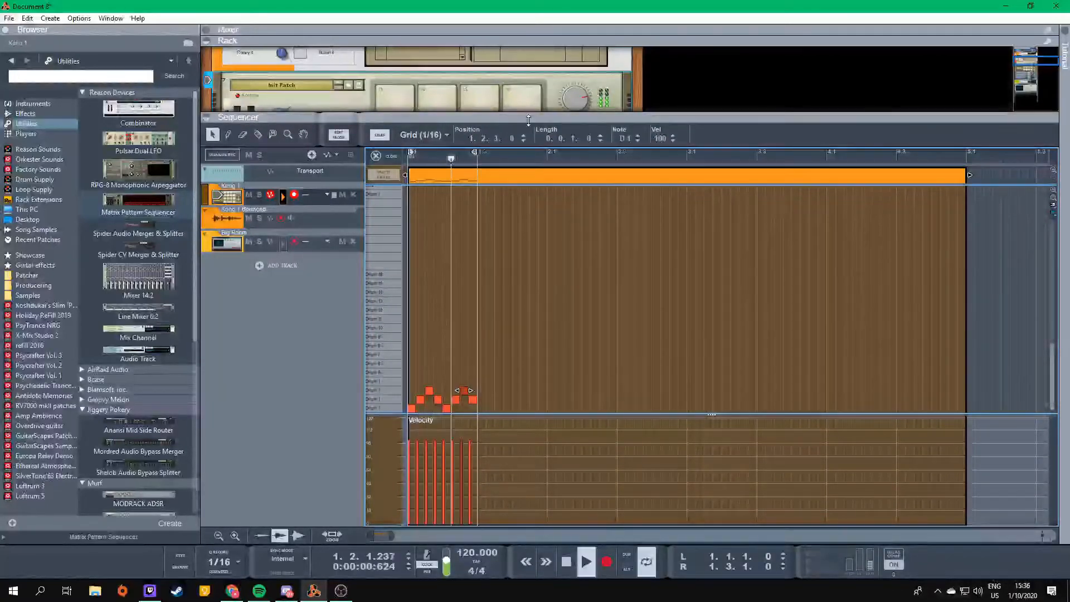
{"action": "left_click_drag", "start_coordinate": [528, 121], "coordinate": [528, 435]}
{"action": "key", "text": "space"}
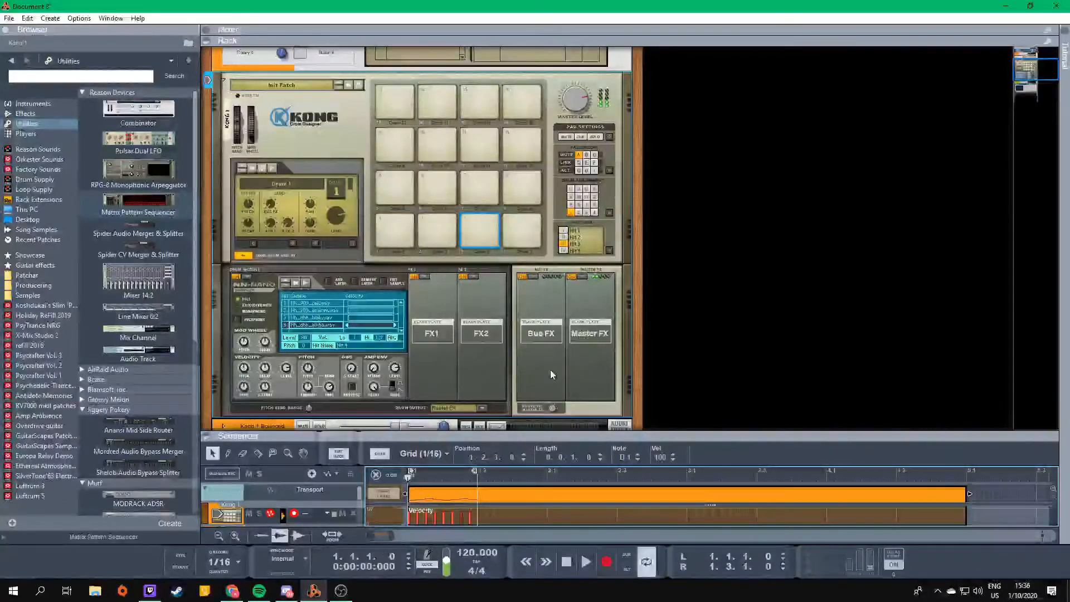
- Toggle the NN-Nano's amp envelope mode between Decay and Gate, and play the hi-hat loop
{"action": "left_click", "coordinate": [395, 390]}
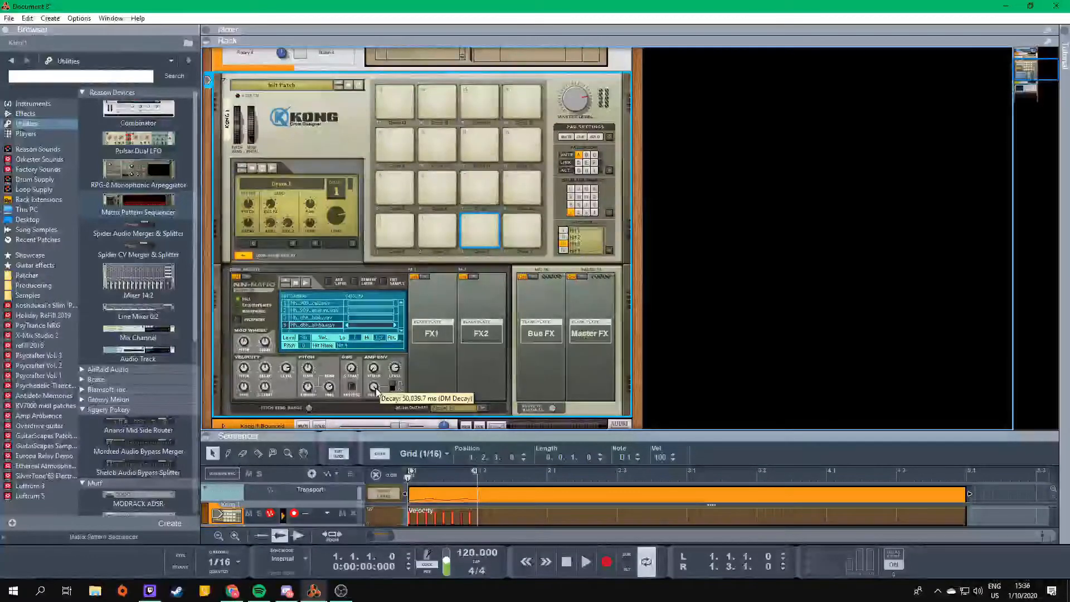
{"action": "scroll", "coordinate": [464, 339], "scroll_direction": "down", "scroll_amount": 3}
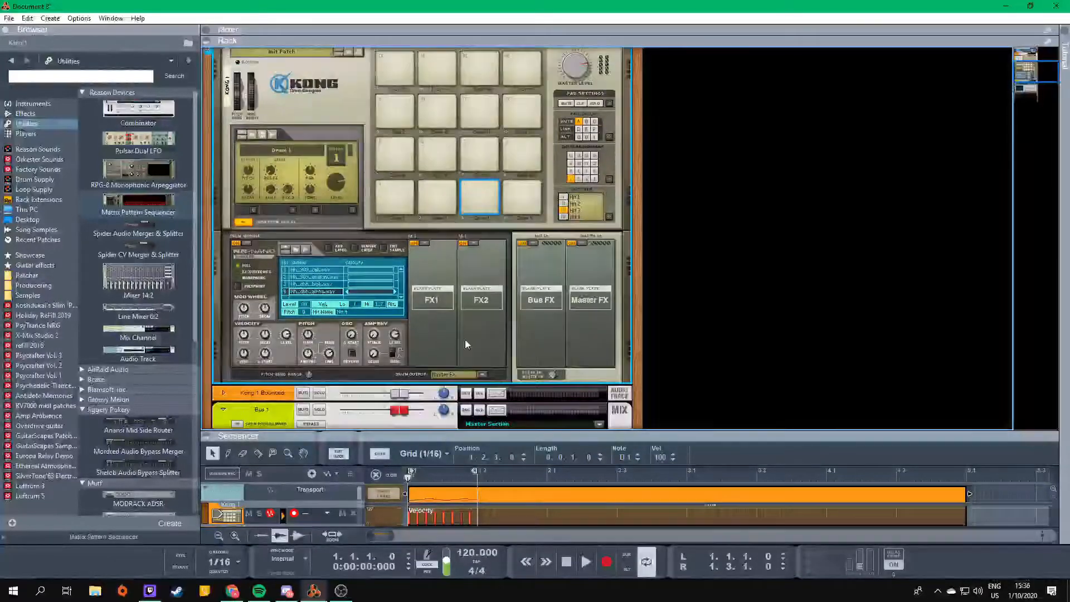
{"action": "key", "text": "space"}
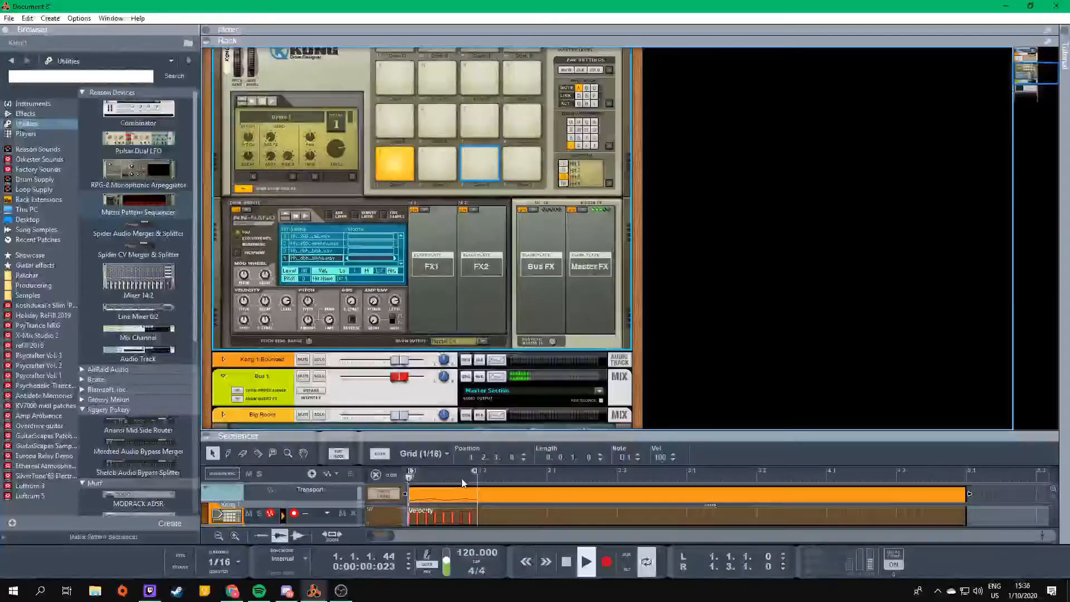
{"action": "key", "text": "space"}
{"action": "scroll", "coordinate": [502, 256], "scroll_direction": "up", "scroll_amount": 3}
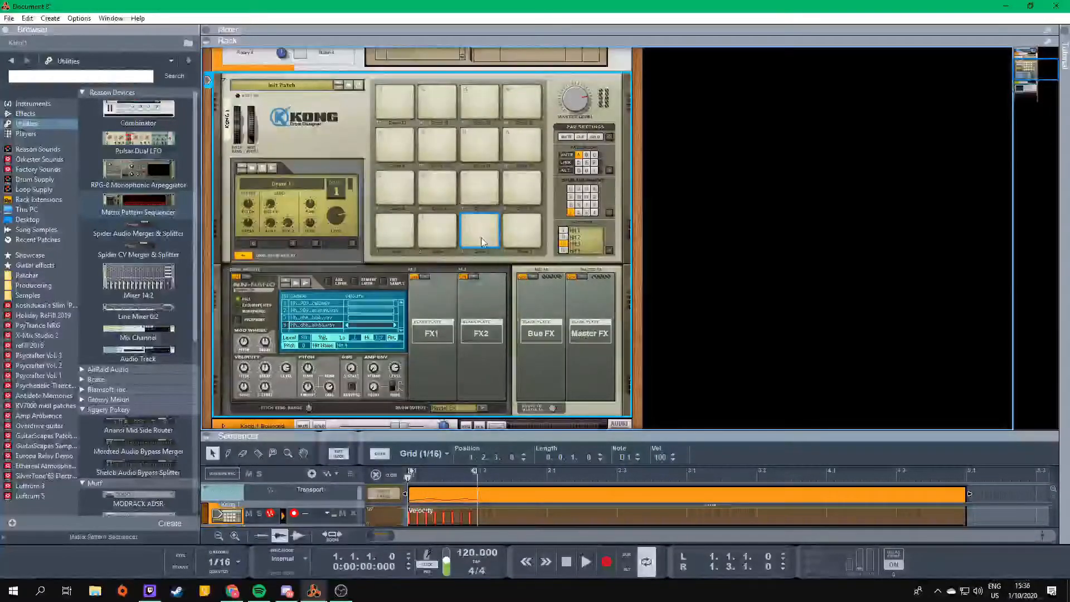
{"action": "left_click", "coordinate": [477, 230]}
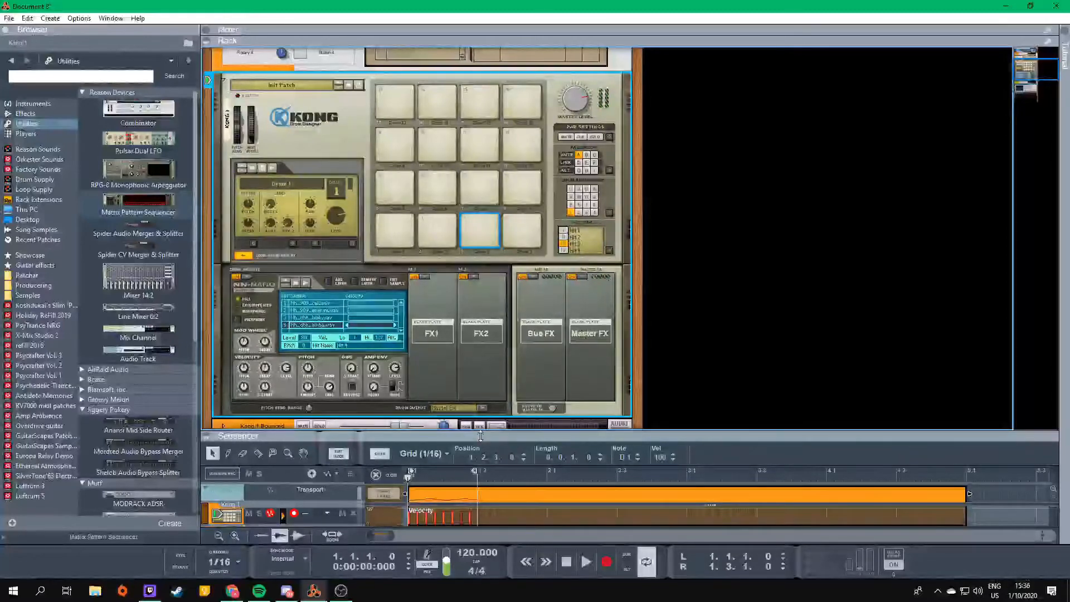
- Set the snap grid to 1/32, shorten all the clip's notes to 1/32 length and play the loop
{"action": "left_click_drag", "start_coordinate": [490, 431], "coordinate": [488, 158]}
{"action": "scroll", "coordinate": [417, 412], "scroll_direction": "down", "scroll_amount": 1}
{"action": "left_click", "coordinate": [425, 438]}
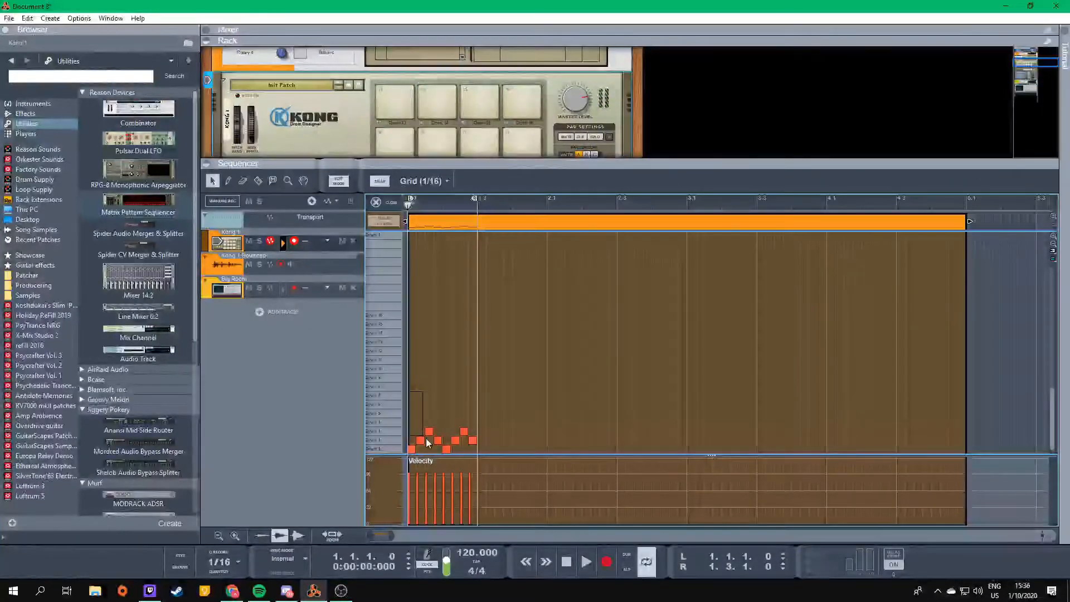
{"action": "key", "text": "ctrl+a"}
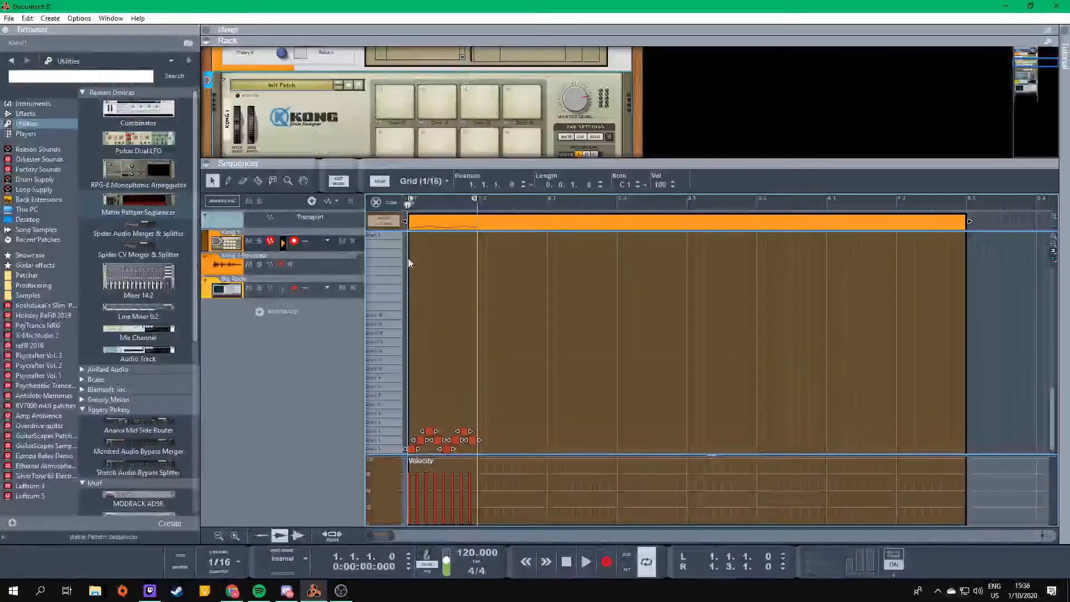
{"action": "left_click", "coordinate": [423, 185]}
{"action": "left_click", "coordinate": [421, 291]}
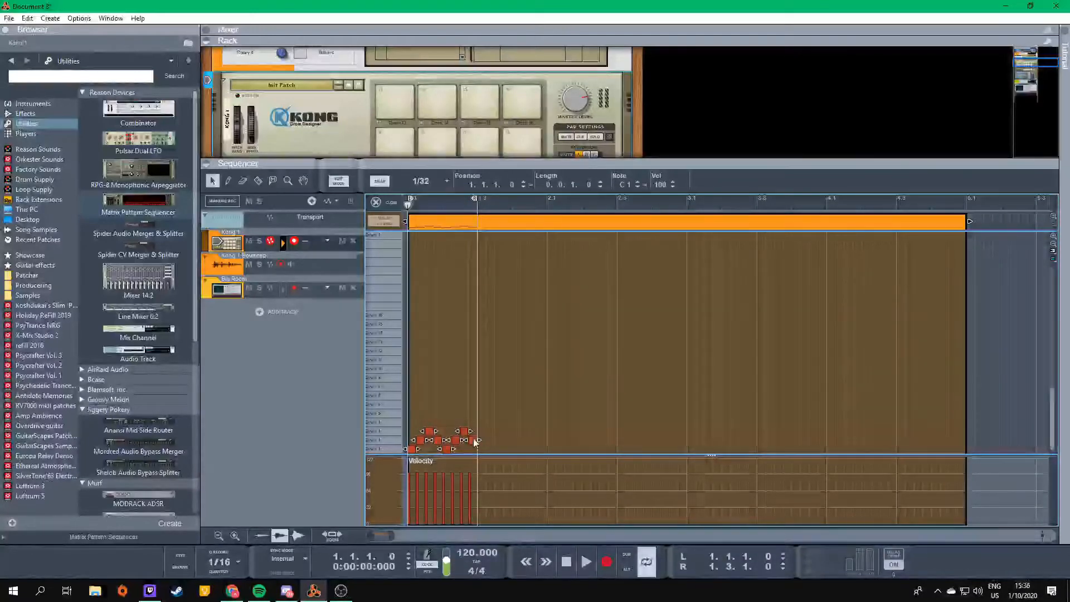
{"action": "left_click_drag", "start_coordinate": [479, 440], "coordinate": [471, 440]}
{"action": "key", "text": "space"}
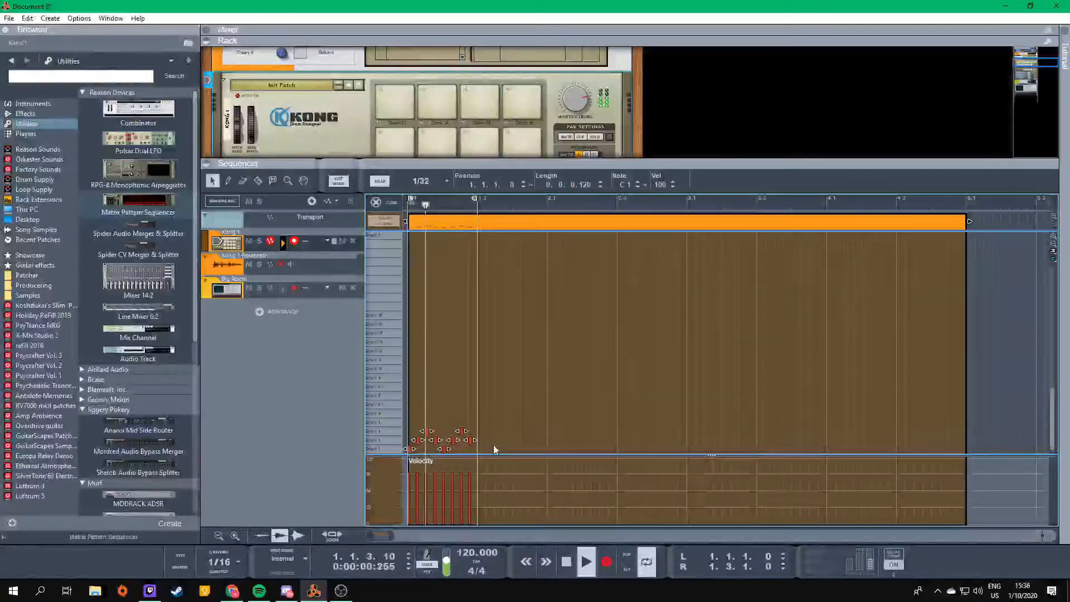
{"action": "key", "text": "space"}
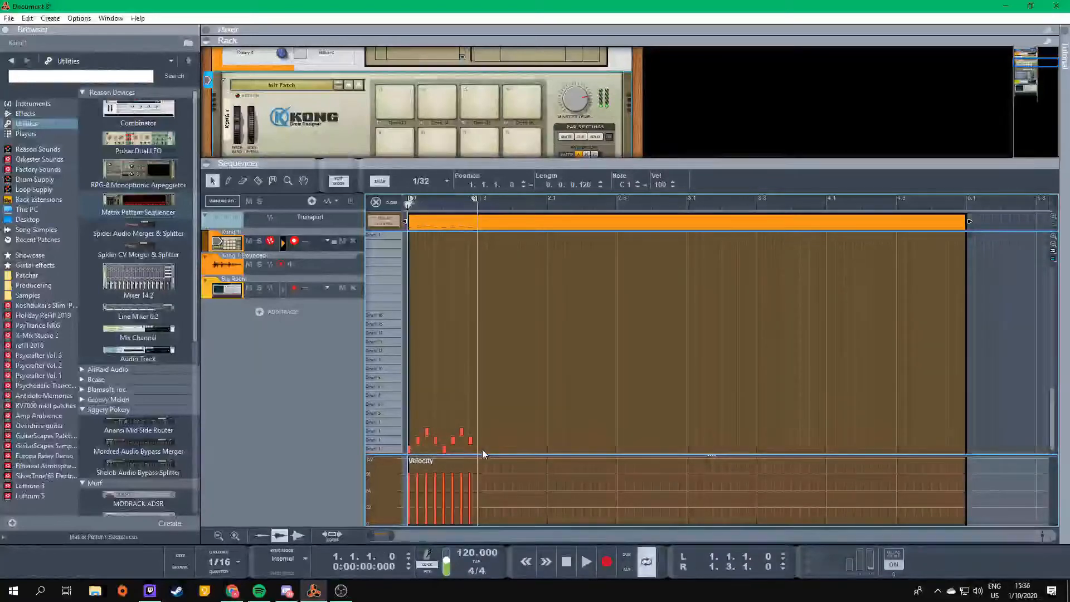
- Delete all the notes from the Kong clip and enlarge the rack area to show Kong's drum modules
{"action": "key", "text": "Delete"}
{"action": "left_click_drag", "start_coordinate": [507, 166], "coordinate": [507, 439]}
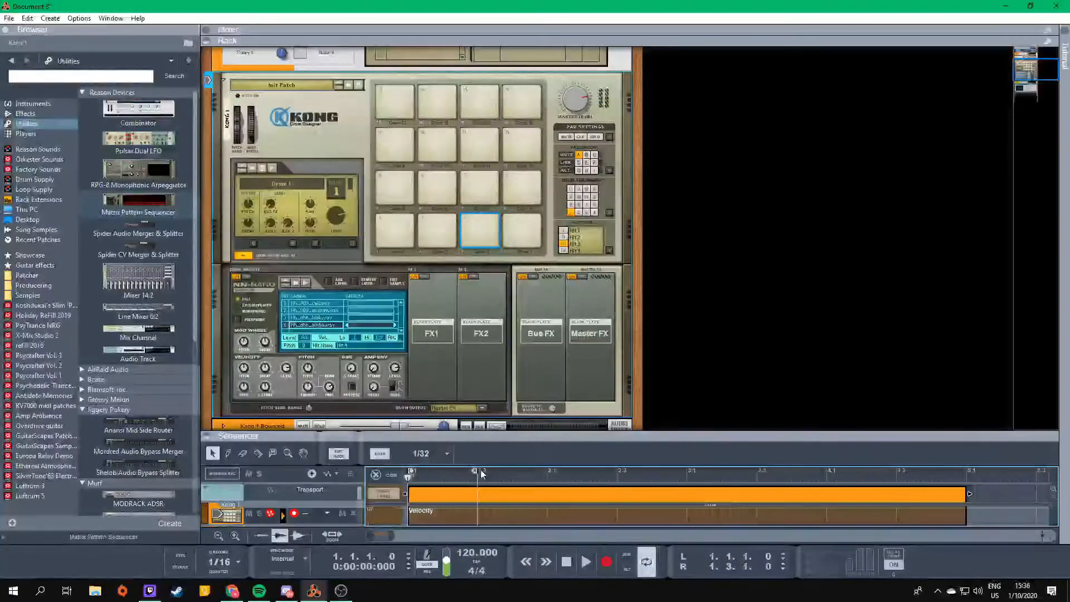
{"action": "scroll", "coordinate": [270, 266], "scroll_direction": "down", "scroll_amount": 3}
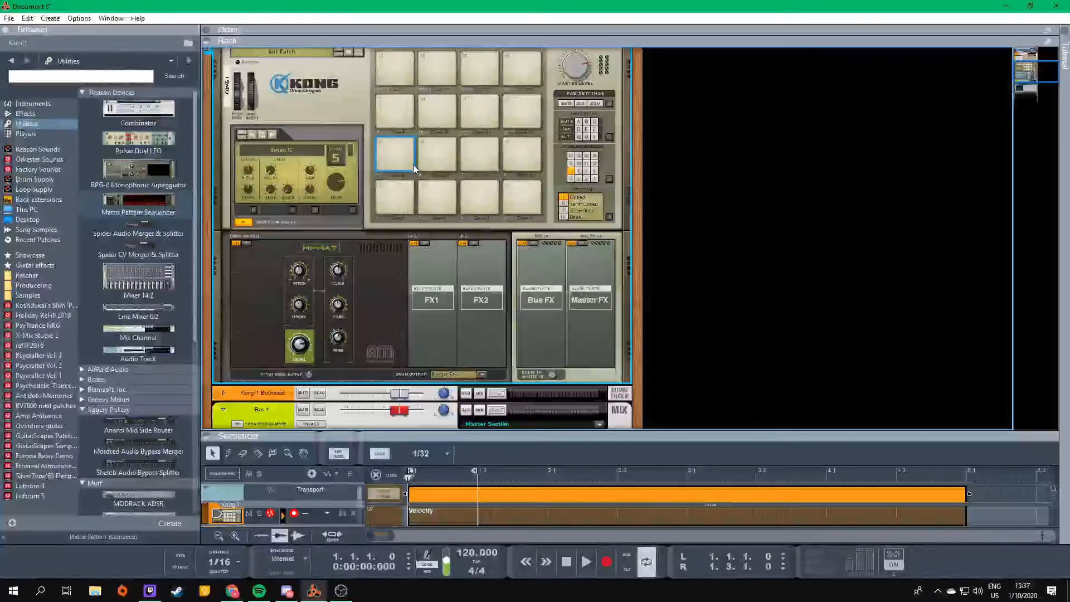
- Audition the Hi-Hat module on pad 5 and examine its Decay, Click and Tone controls
{"action": "mouse_move", "coordinate": [307, 308]}
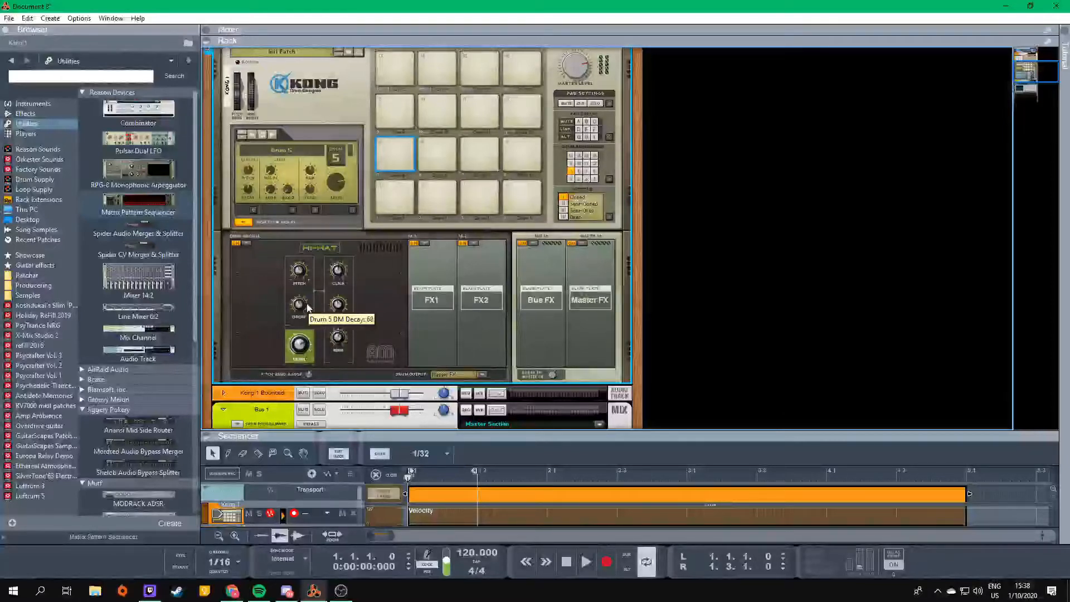
{"action": "left_click", "coordinate": [393, 148]}
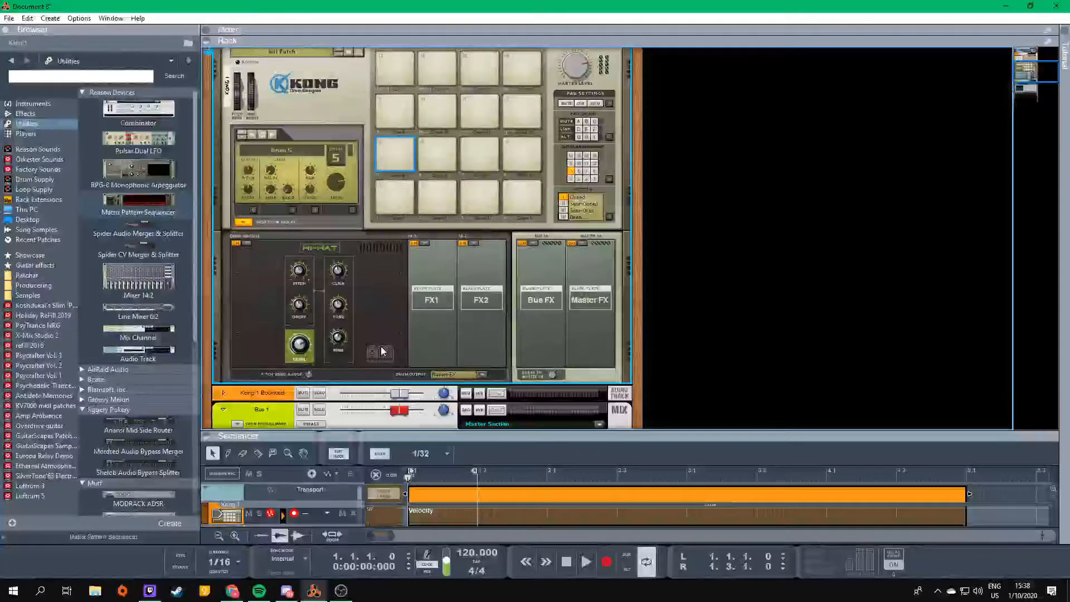
{"action": "mouse_move", "coordinate": [339, 270]}
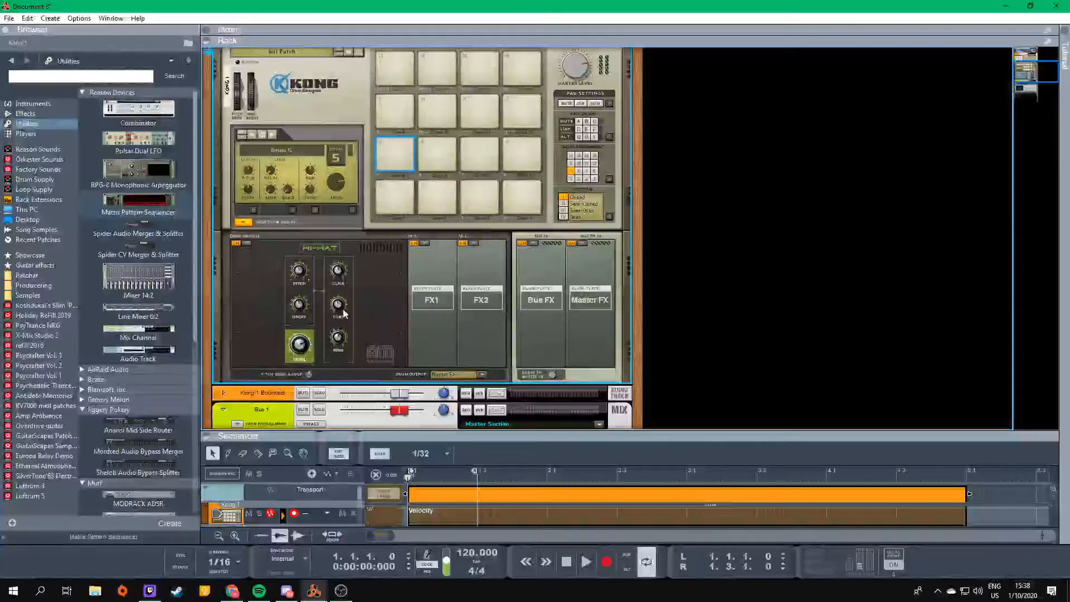
{"action": "mouse_move", "coordinate": [347, 310]}
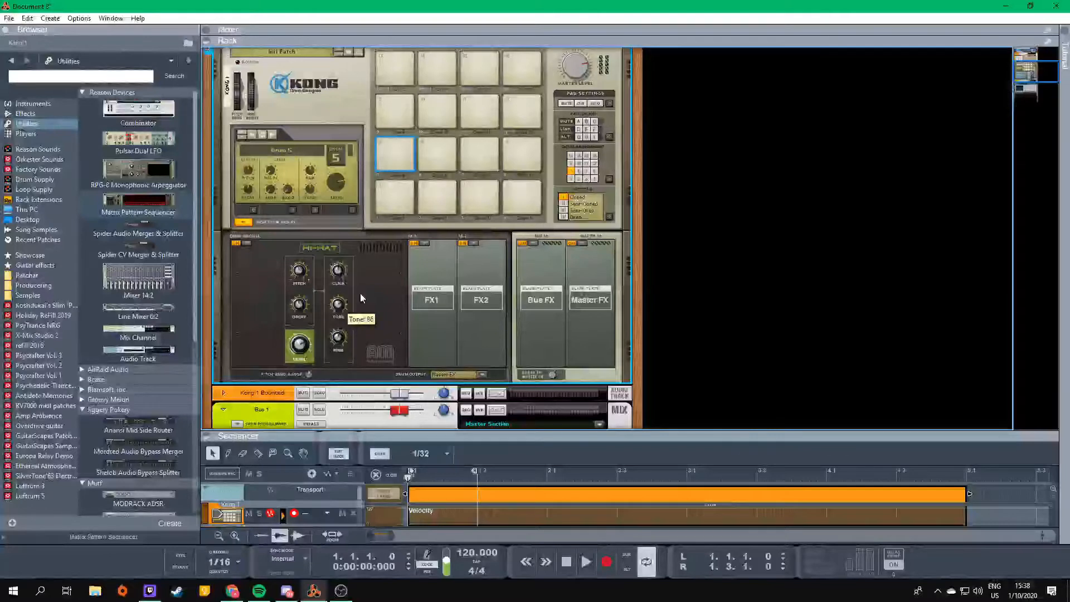
{"action": "scroll", "coordinate": [361, 297], "scroll_direction": "up", "scroll_amount": 1}
{"action": "left_click", "coordinate": [424, 277]}
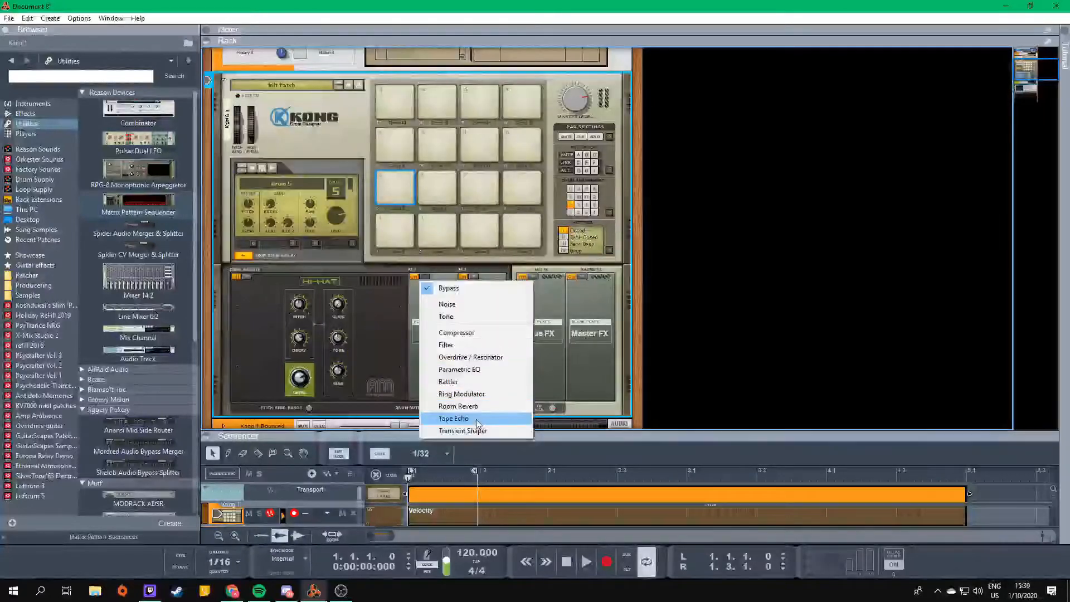
{"action": "left_click", "coordinate": [486, 397]}
{"action": "key", "text": "ctrl+z"}
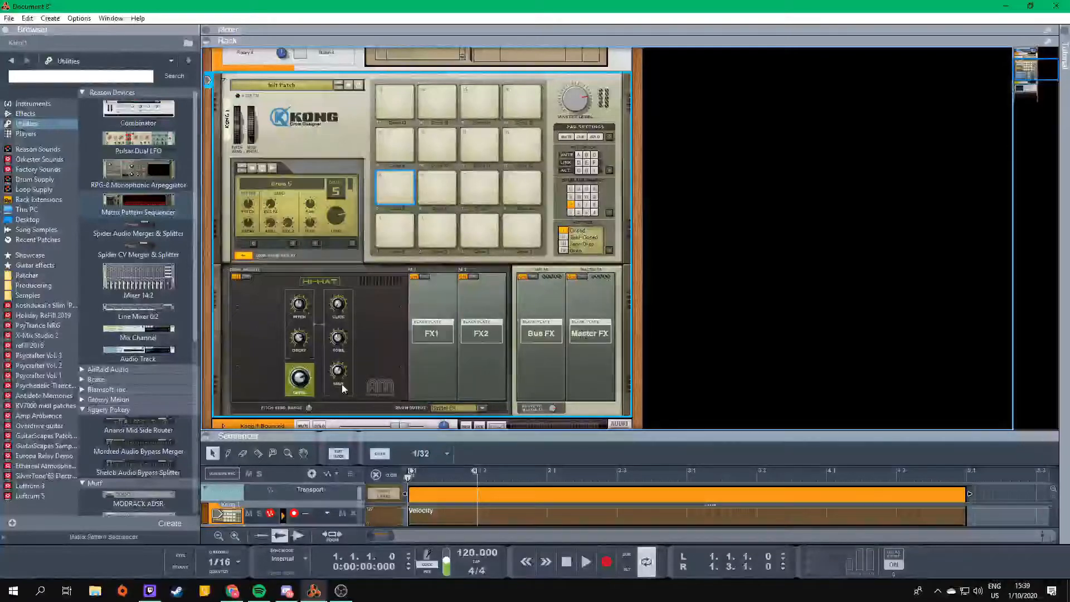
- Audition the hi-hat on pad 5 several times, and replace its drum module with the synth Bass Drum
{"action": "left_click", "coordinate": [393, 180]}
{"action": "left_click", "coordinate": [393, 178]}
{"action": "mouse_move", "coordinate": [349, 364]}
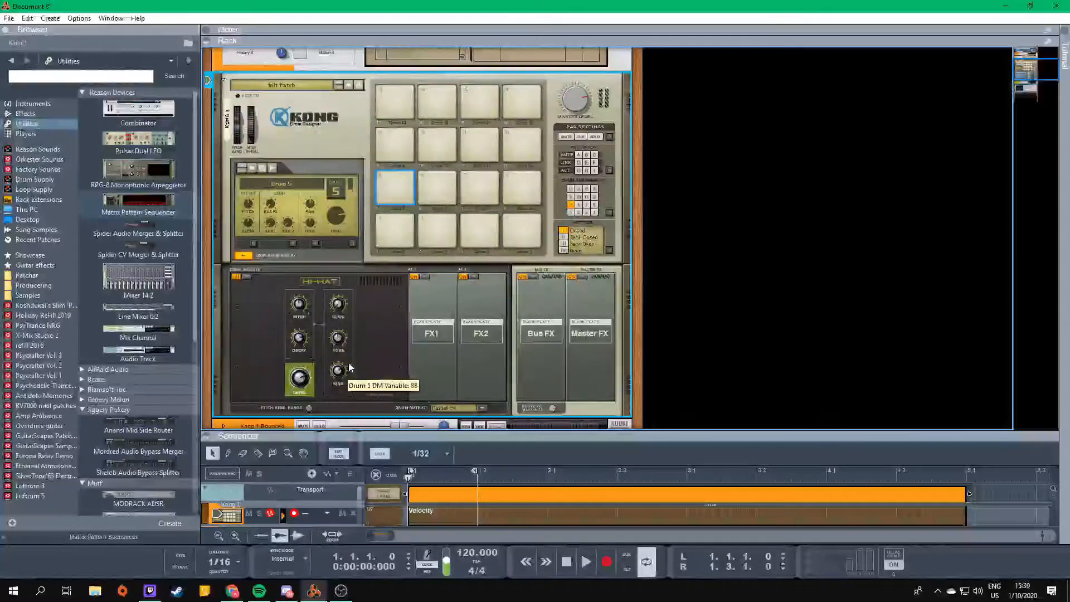
{"action": "left_click", "coordinate": [395, 177]}
{"action": "left_click", "coordinate": [396, 176]}
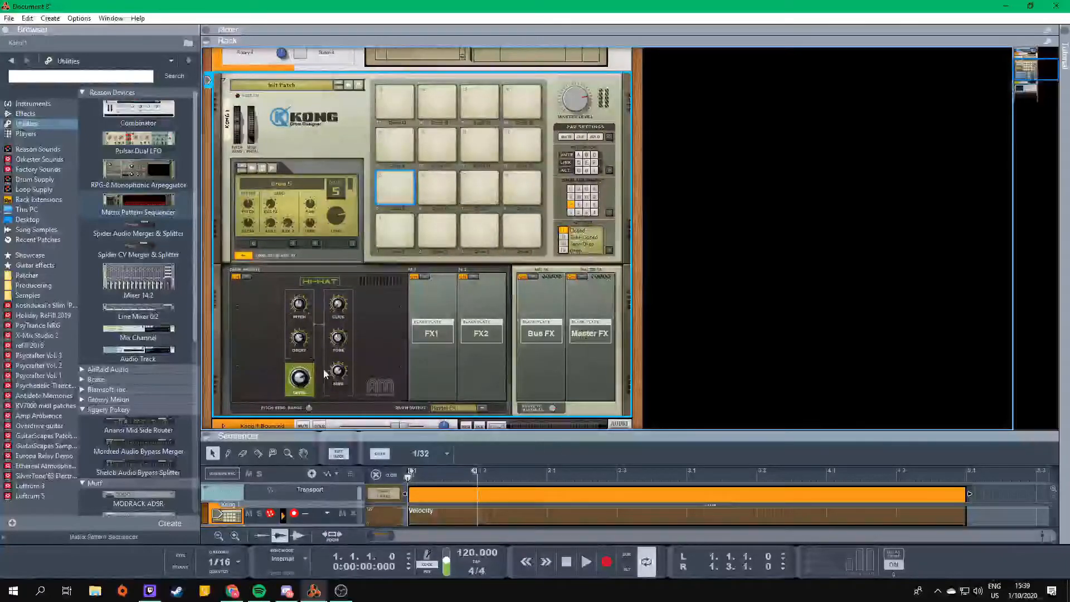
{"action": "left_click", "coordinate": [401, 182]}
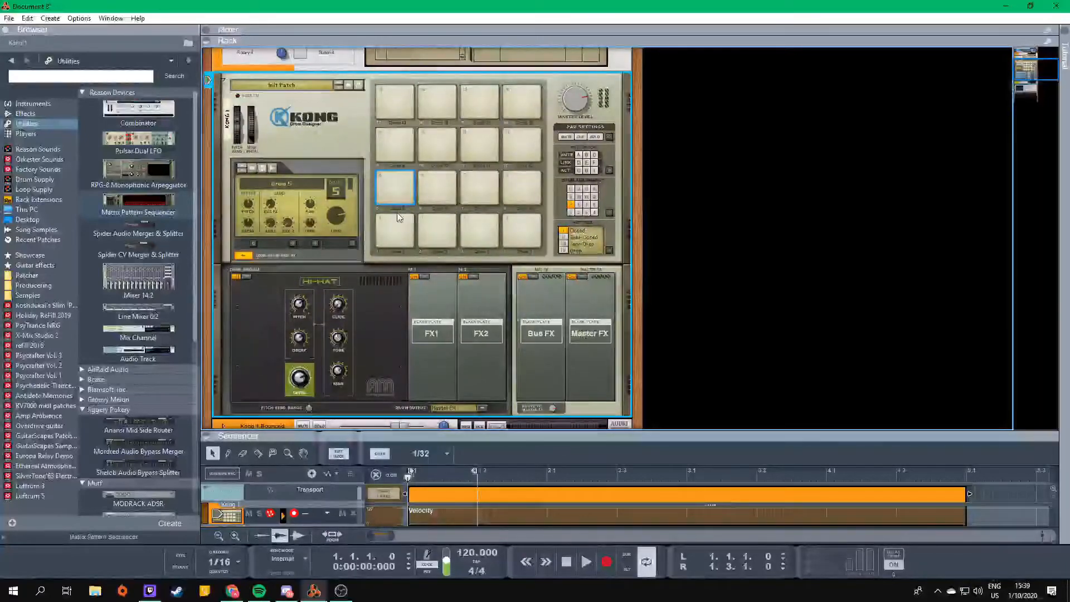
{"action": "left_click", "coordinate": [399, 184]}
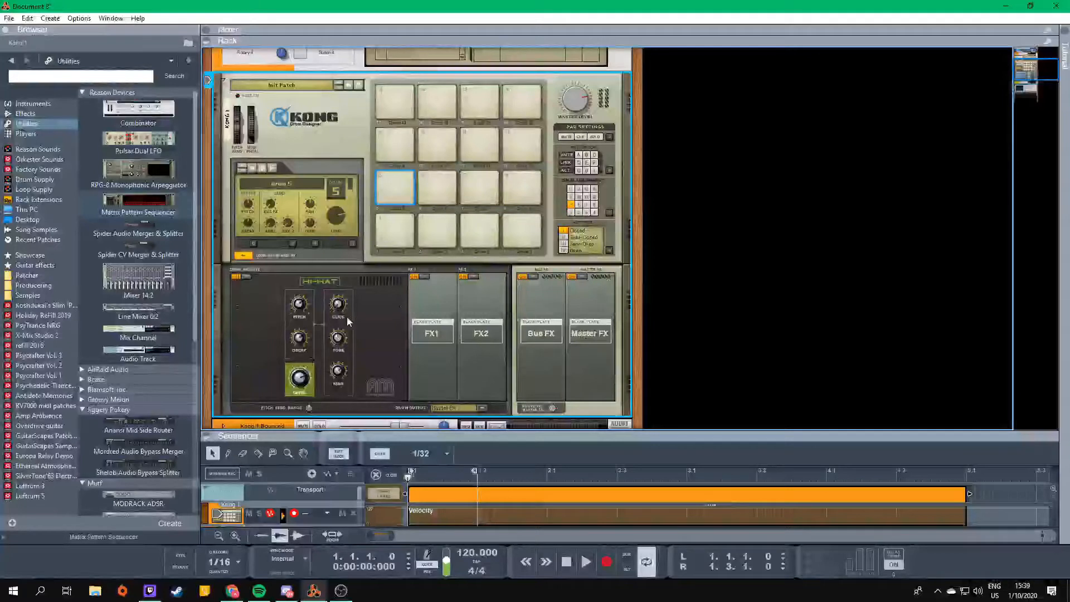
{"action": "left_click", "coordinate": [392, 226]}
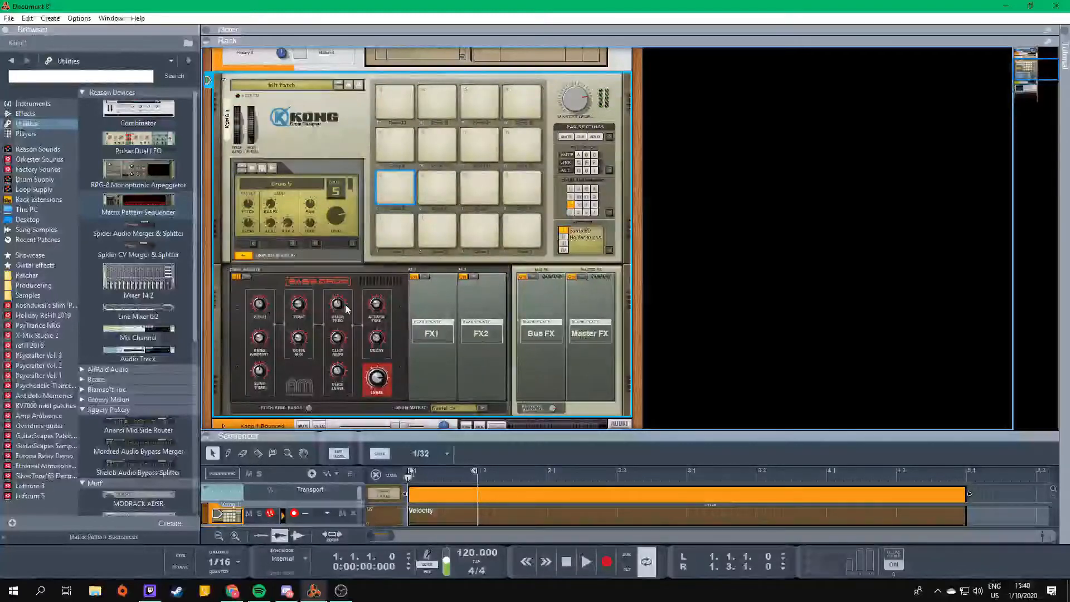
- Load the bass drum sample Bd_ip_angel.wav from Drum Supply onto pad 6 and audition it
{"action": "left_click", "coordinate": [397, 149]}
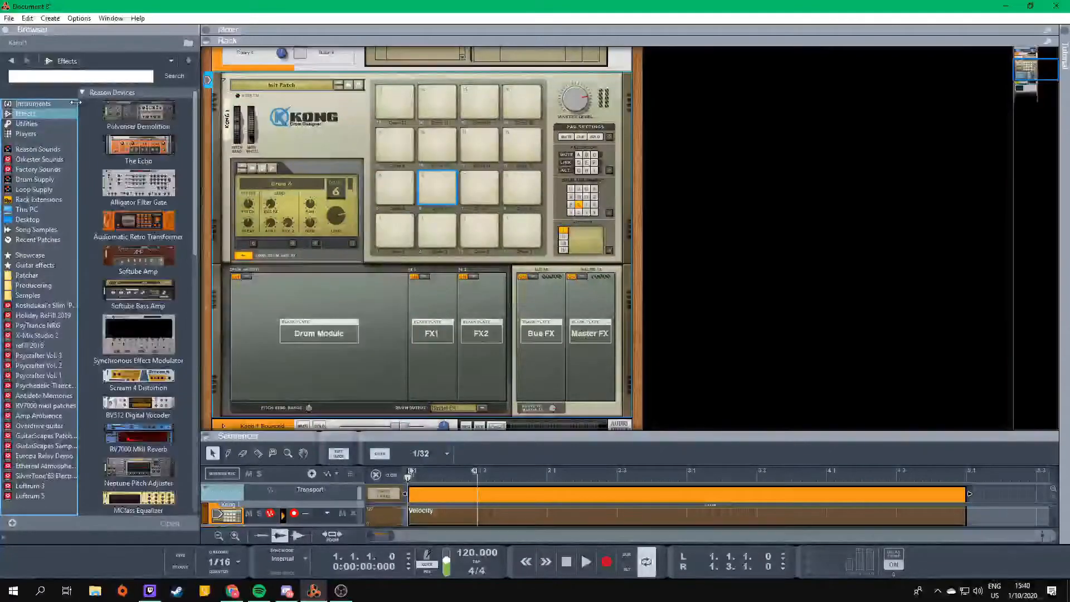
{"action": "left_click", "coordinate": [11, 61]}
{"action": "left_click", "coordinate": [39, 149]}
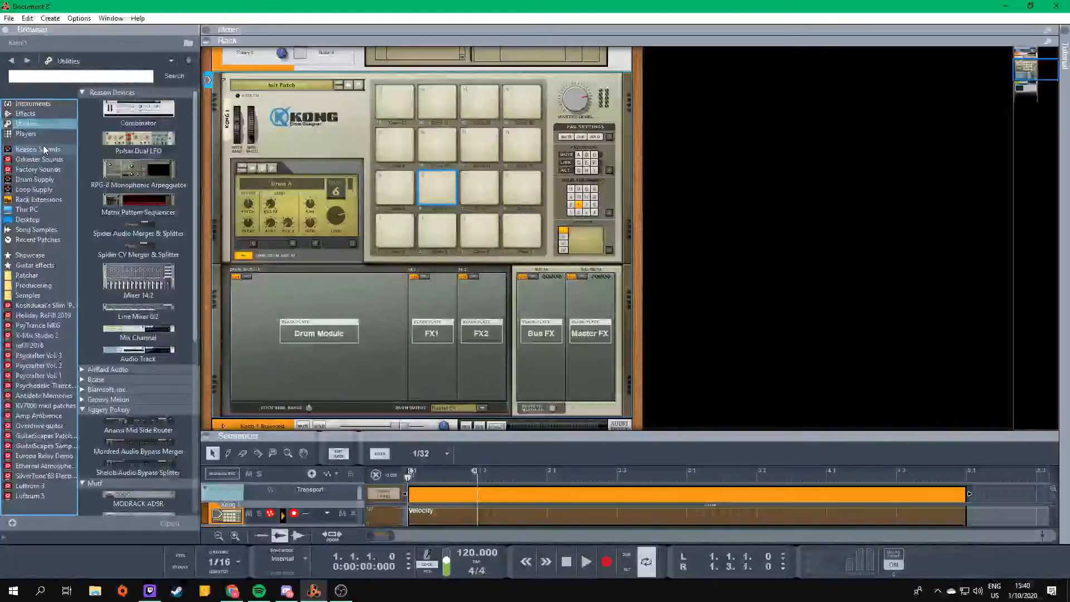
{"action": "left_click", "coordinate": [42, 181]}
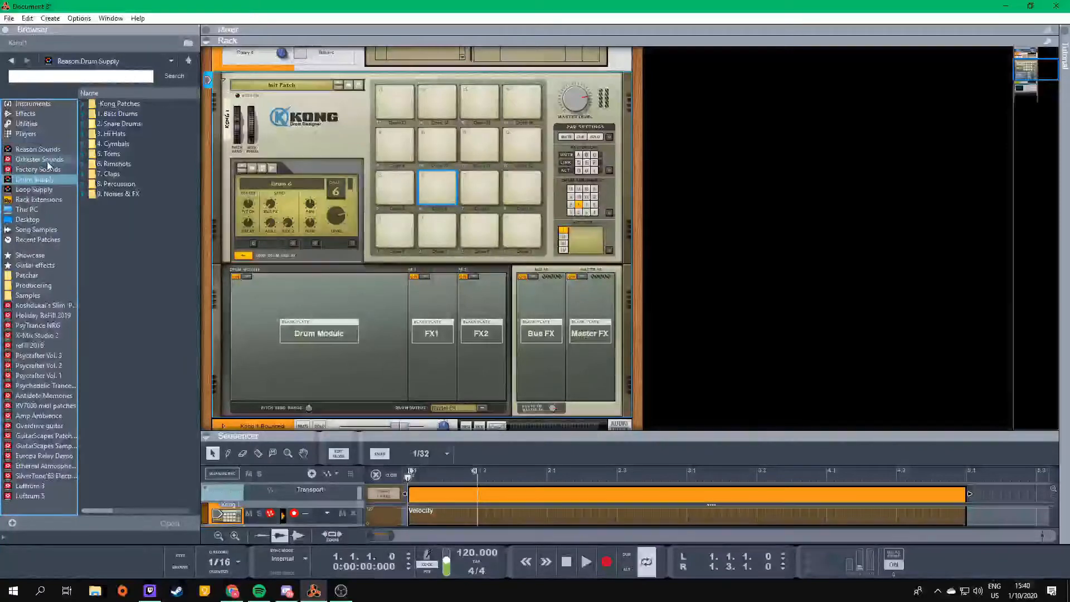
{"action": "left_click", "coordinate": [130, 113]}
{"action": "left_click", "coordinate": [124, 186]}
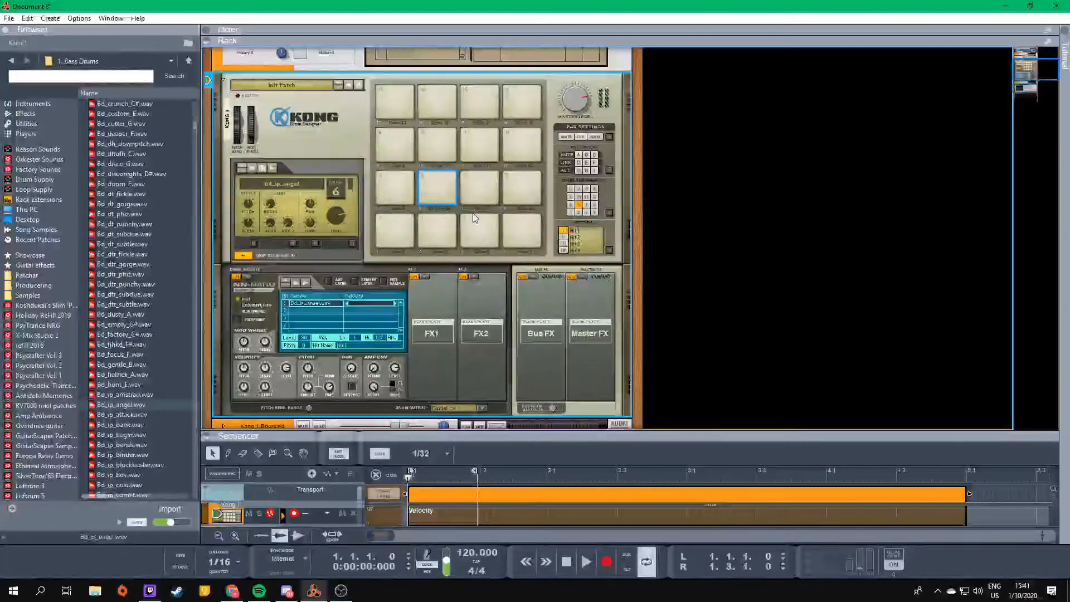
{"action": "left_click", "coordinate": [439, 173]}
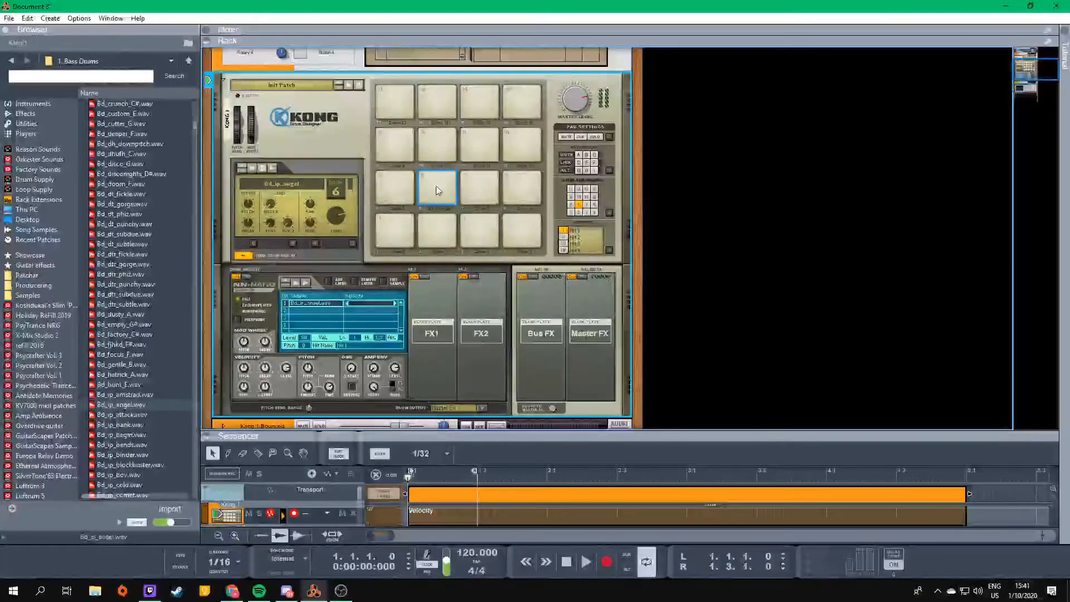
- Insert a Filter in pad 6's FX1 slot and audition the kick sample while adjusting the filter frequency
{"action": "left_click", "coordinate": [424, 277]}
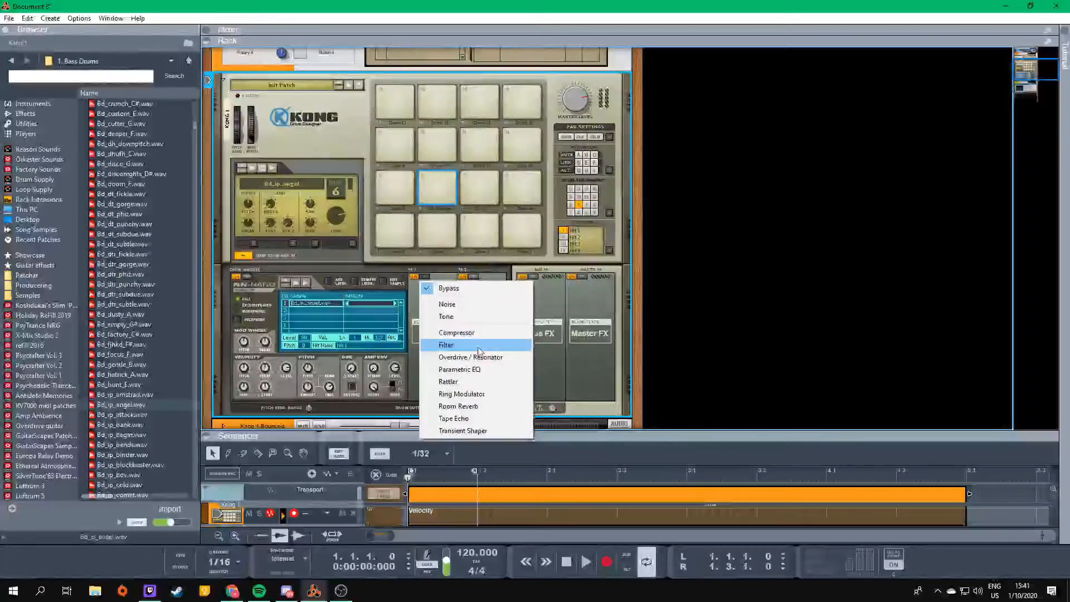
{"action": "left_click", "coordinate": [449, 345]}
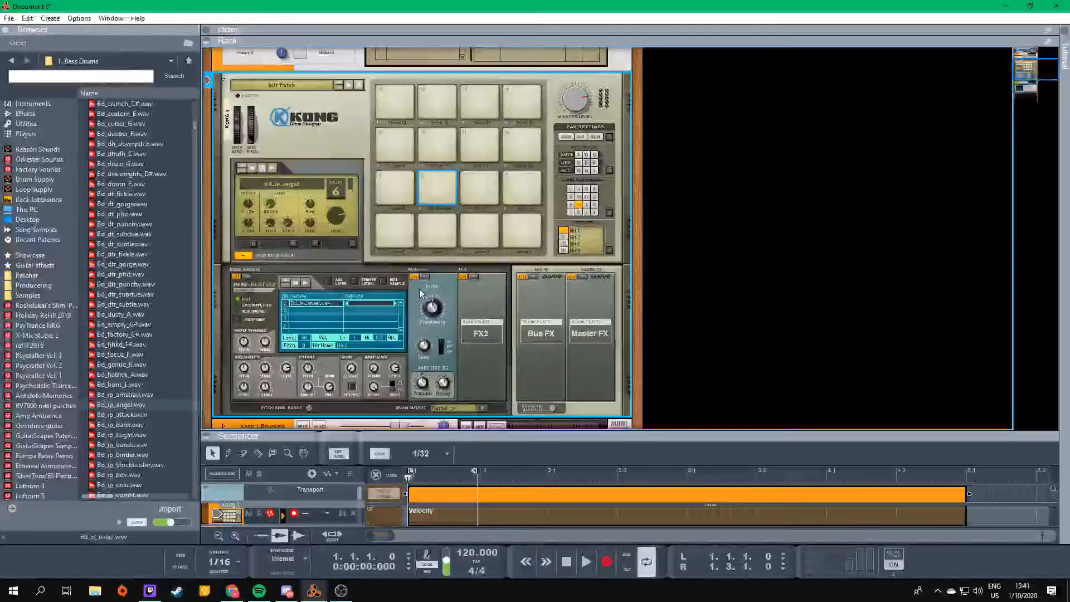
{"action": "left_click", "coordinate": [442, 183]}
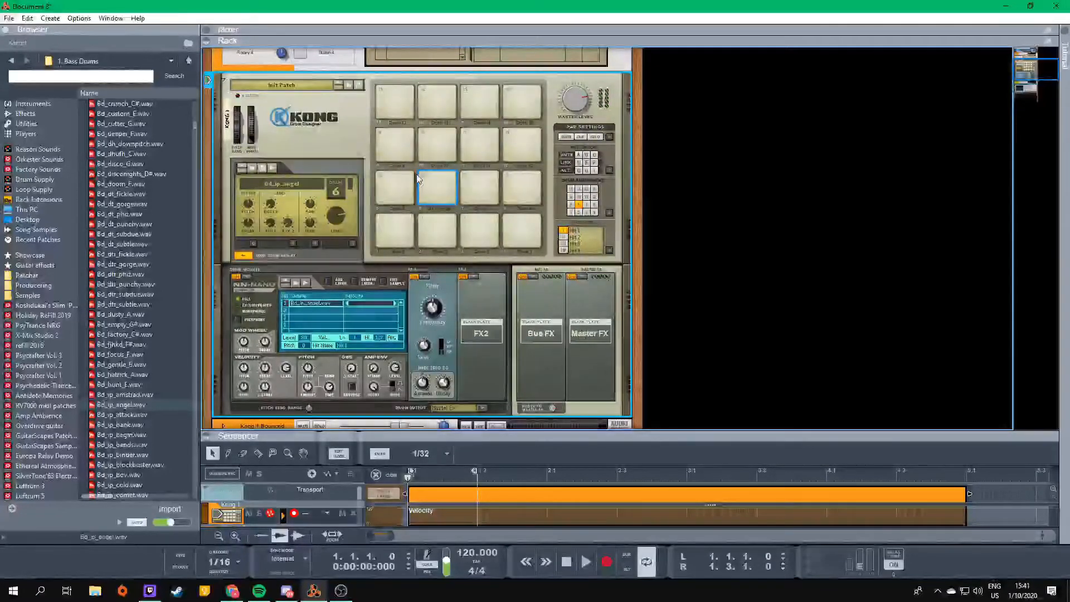
{"action": "left_click", "coordinate": [440, 176]}
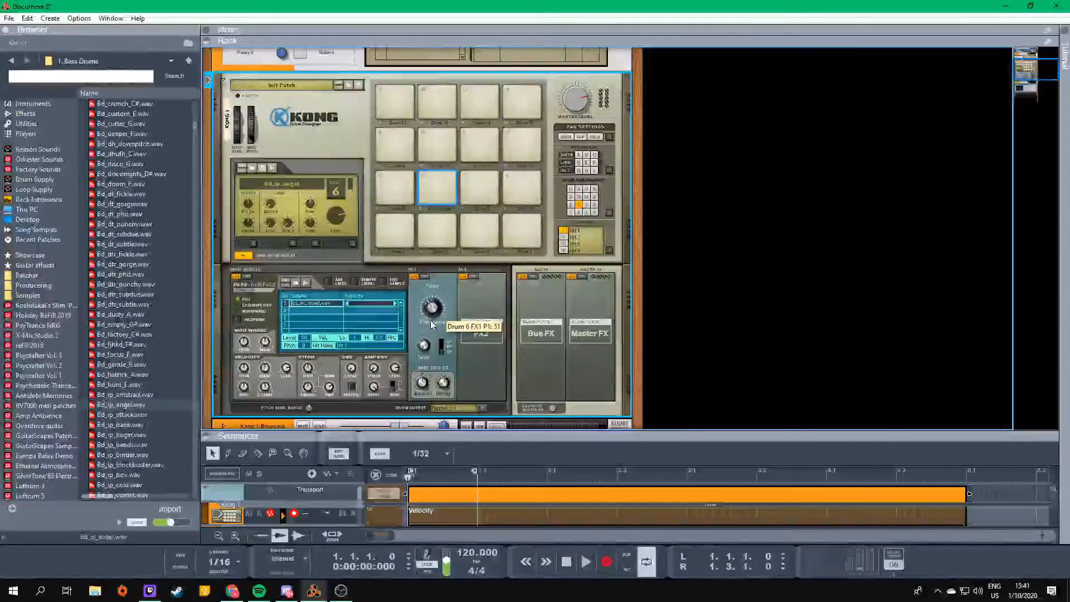
{"action": "left_click", "coordinate": [442, 179]}
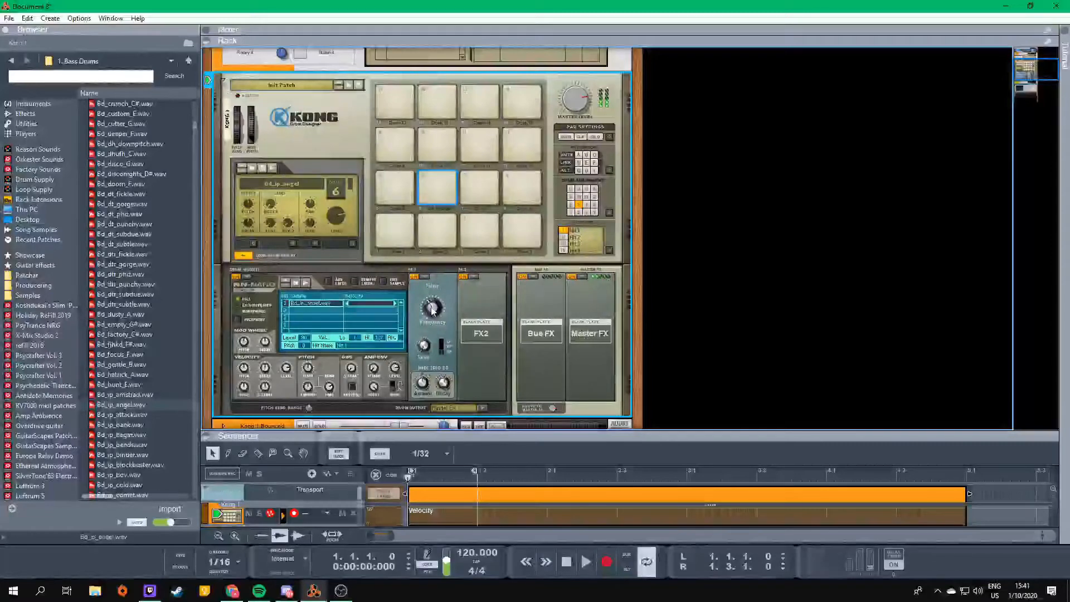
{"action": "left_click", "coordinate": [434, 187]}
{"action": "left_click", "coordinate": [435, 182]}
{"action": "left_click", "coordinate": [434, 182]}
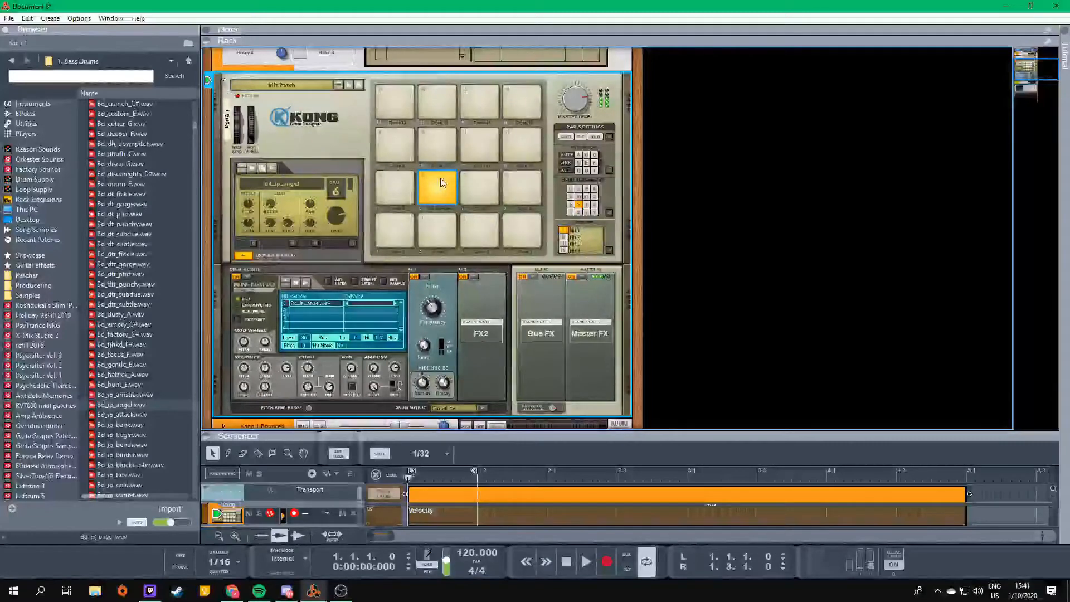
- Compare pads 5 and 6, insert a Filter in pad 5's FX1 slot, adjust its frequency and audition the result
{"action": "left_click", "coordinate": [399, 177]}
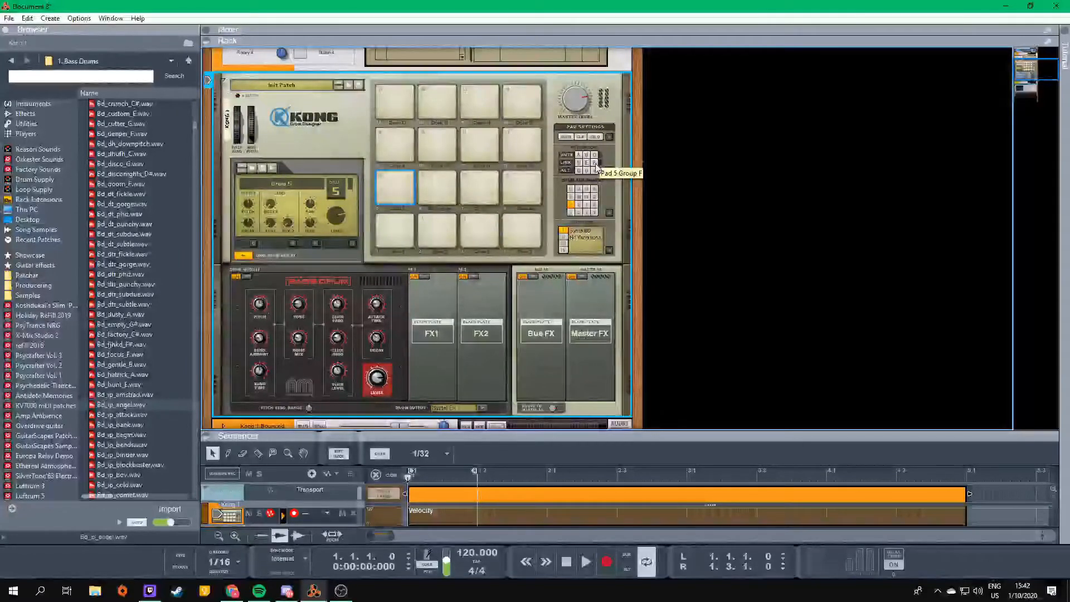
{"action": "left_click", "coordinate": [448, 185]}
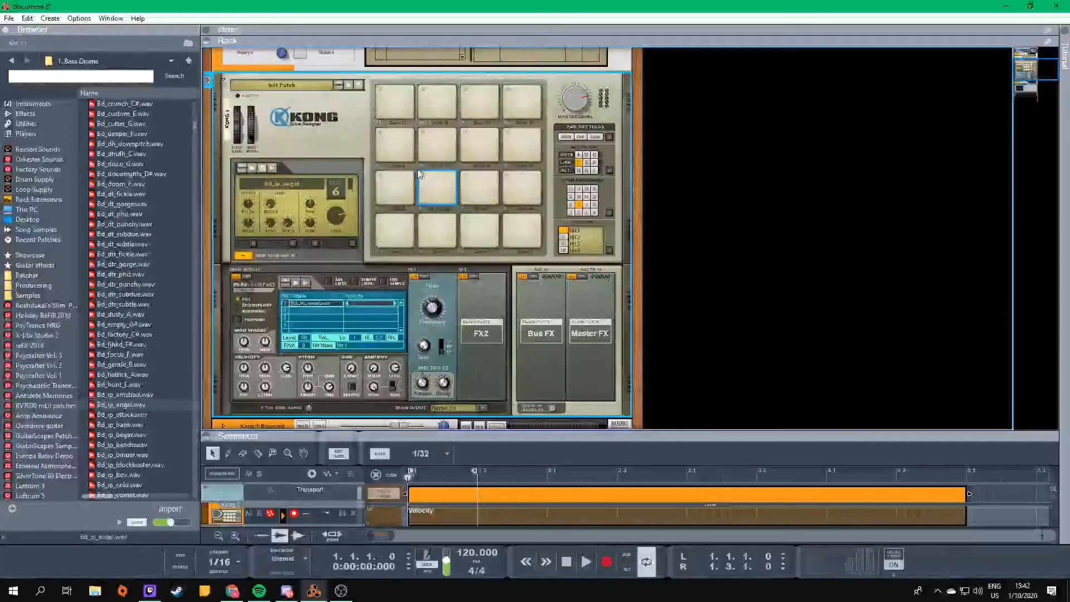
{"action": "left_click", "coordinate": [397, 179]}
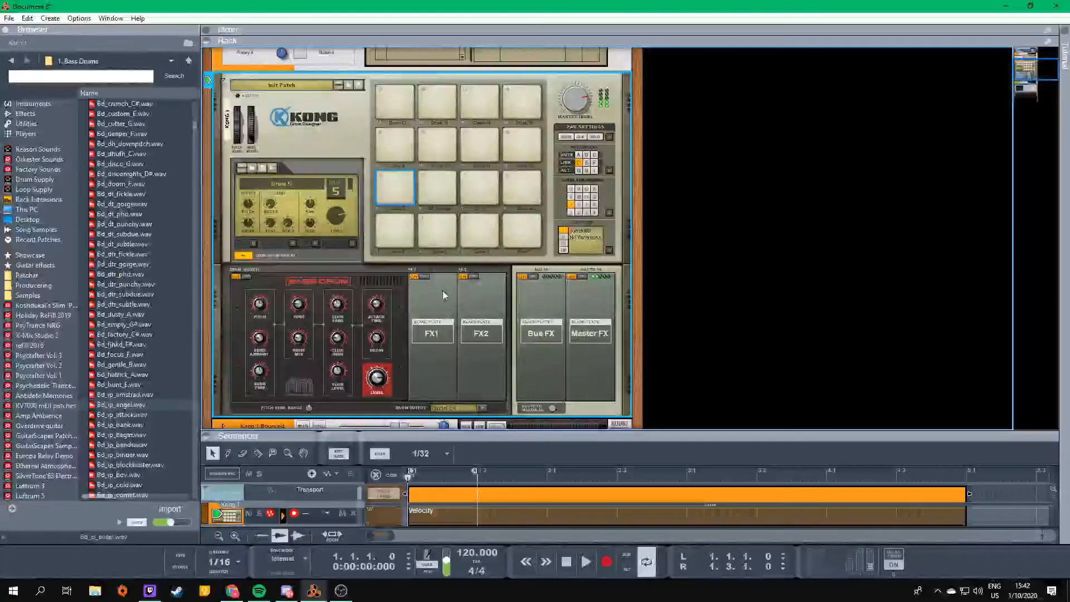
{"action": "left_click", "coordinate": [421, 282]}
{"action": "left_click", "coordinate": [473, 347]}
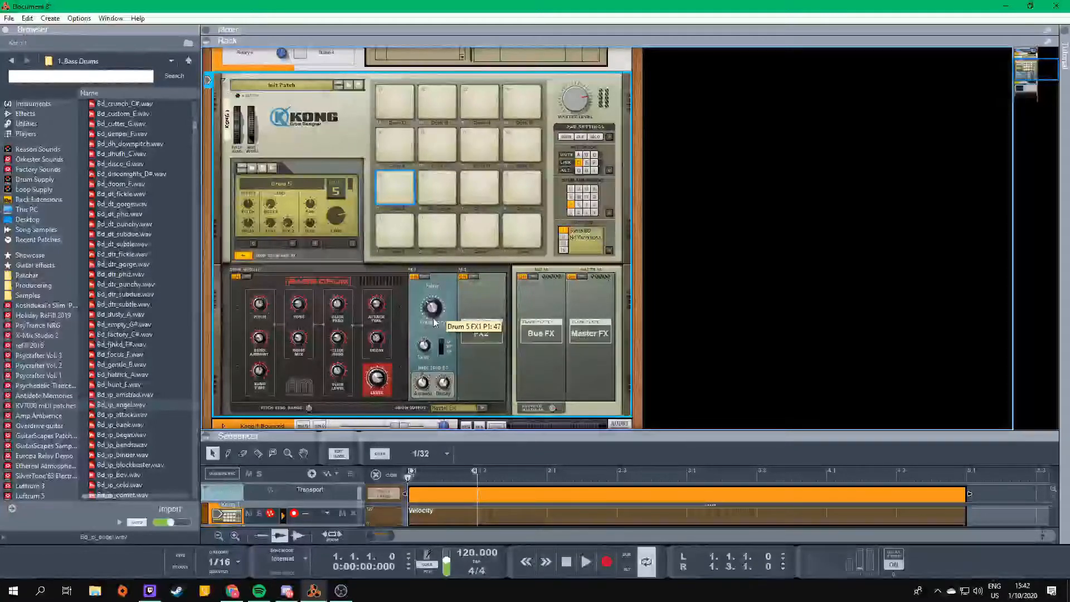
{"action": "left_click", "coordinate": [395, 182]}
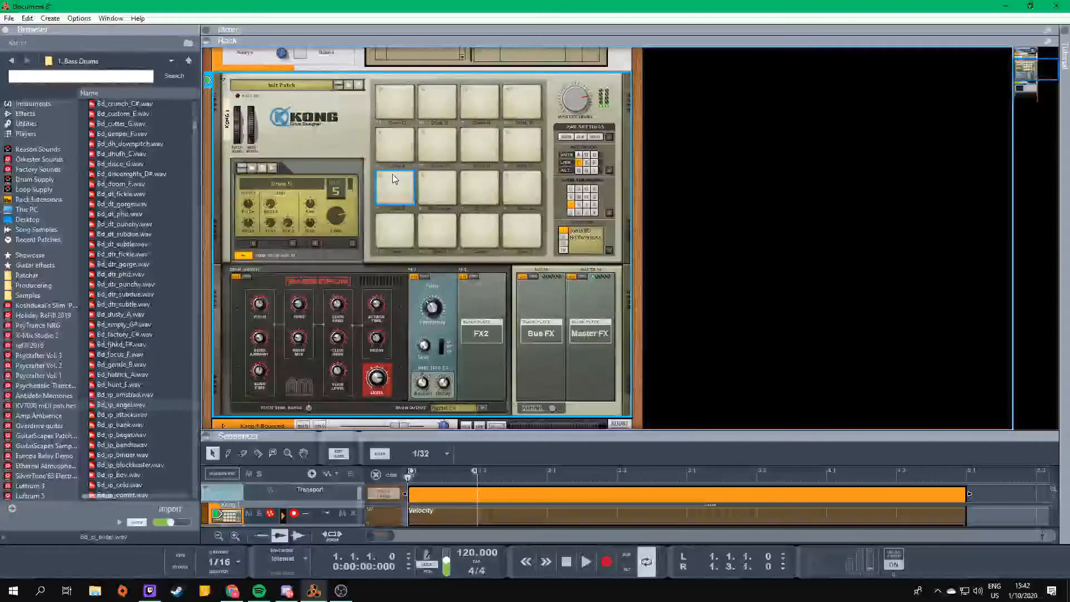
- Audition the kick on pad 5 against the sounds on pads 1 and 9
{"action": "left_click", "coordinate": [404, 228]}
{"action": "left_click", "coordinate": [395, 196]}
{"action": "left_click", "coordinate": [395, 221]}
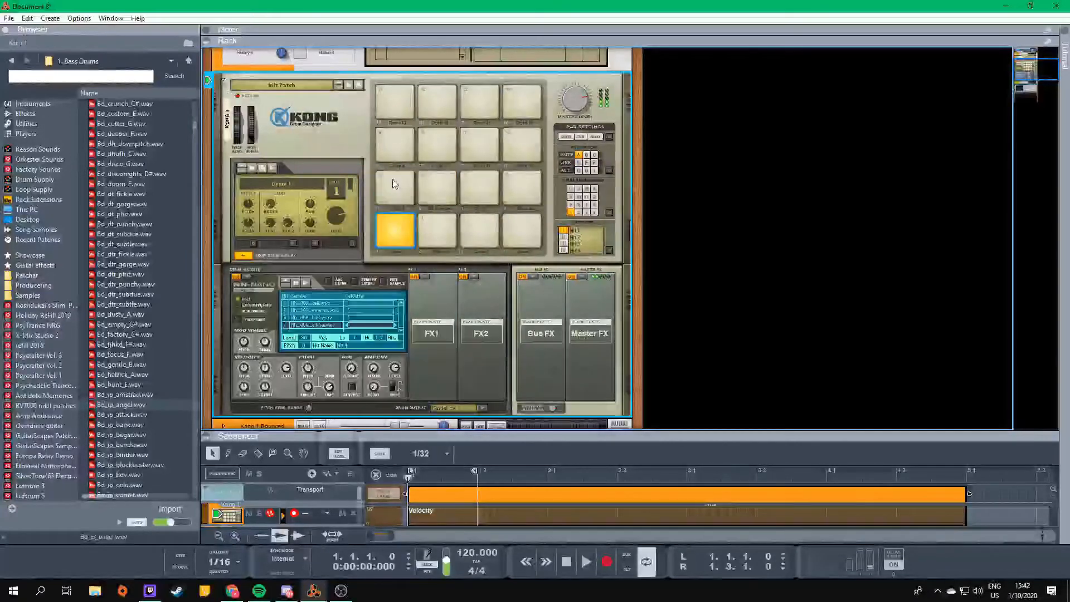
{"action": "left_click", "coordinate": [395, 183]}
{"action": "left_click", "coordinate": [399, 220]}
{"action": "left_click", "coordinate": [397, 140]}
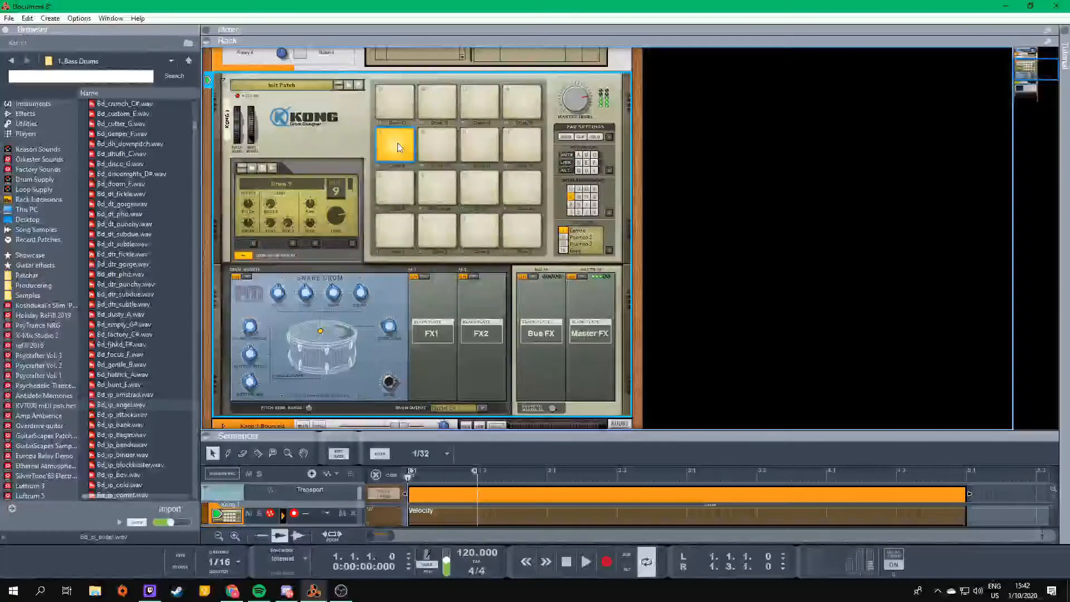
- Compare the linked bass drum pads 5 and 6 by playing them alternately
{"action": "left_click", "coordinate": [410, 183]}
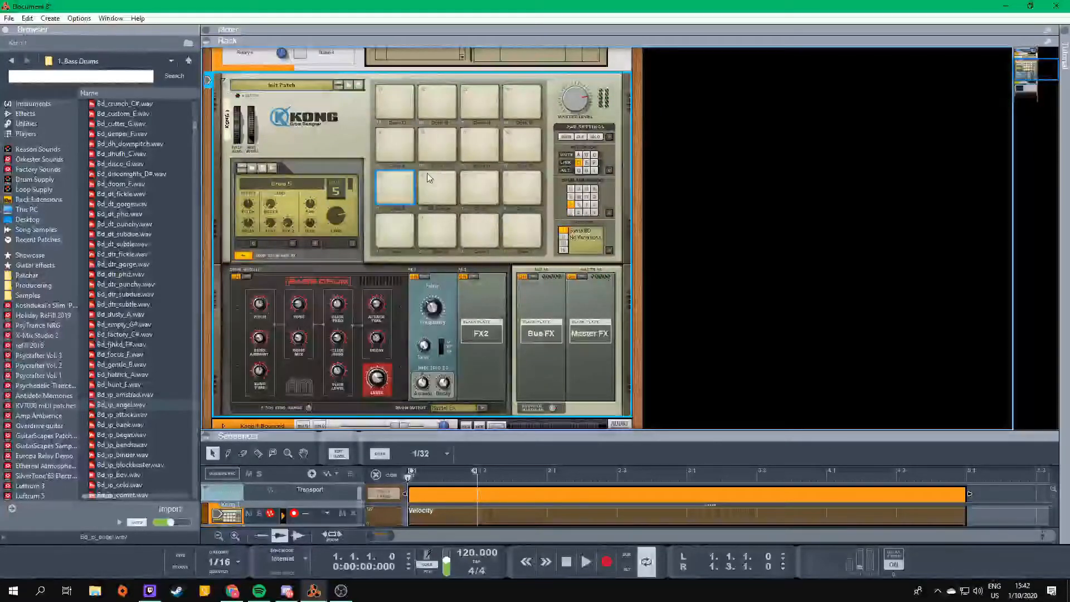
{"action": "left_click", "coordinate": [431, 180]}
{"action": "left_click", "coordinate": [397, 182]}
{"action": "left_click", "coordinate": [438, 181]}
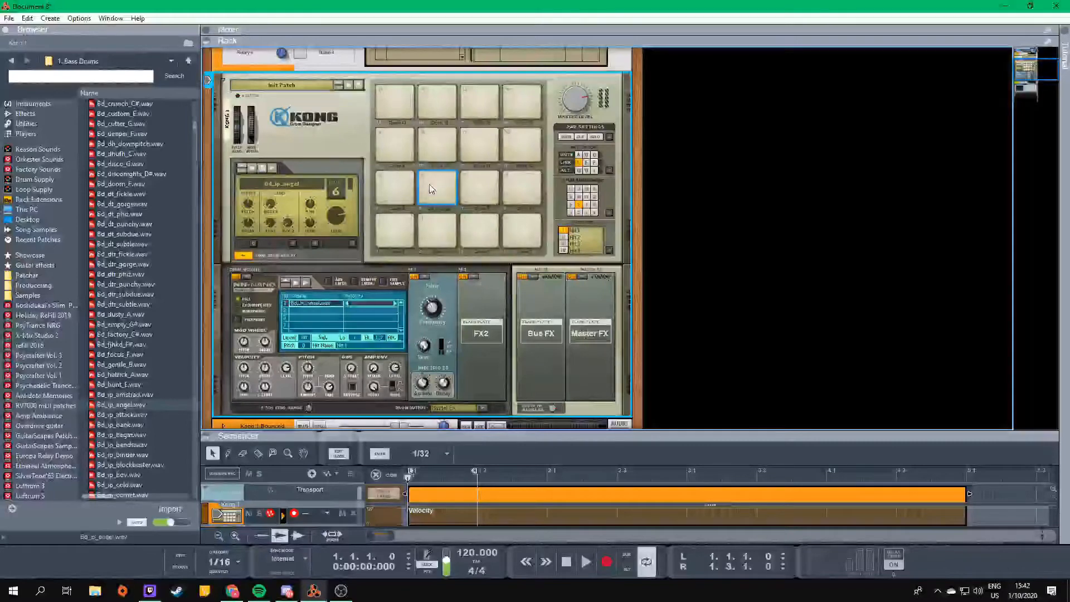
{"action": "left_click", "coordinate": [409, 183]}
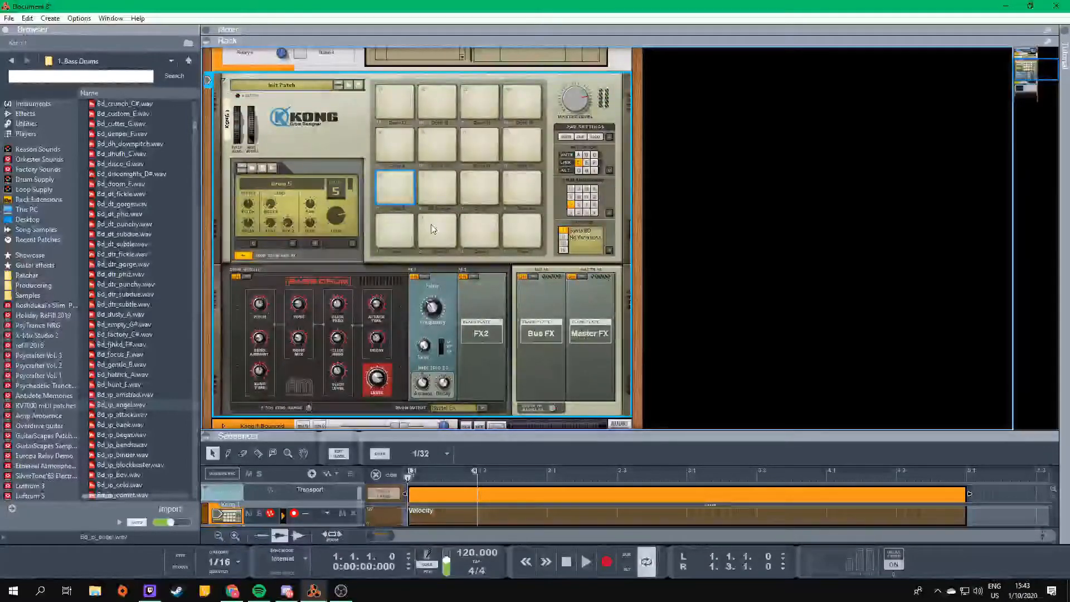
- Insert a Room Reverb in pad 6's FX2 slot and audition the layered kick several times
{"action": "left_click", "coordinate": [437, 186]}
{"action": "left_click", "coordinate": [477, 283]}
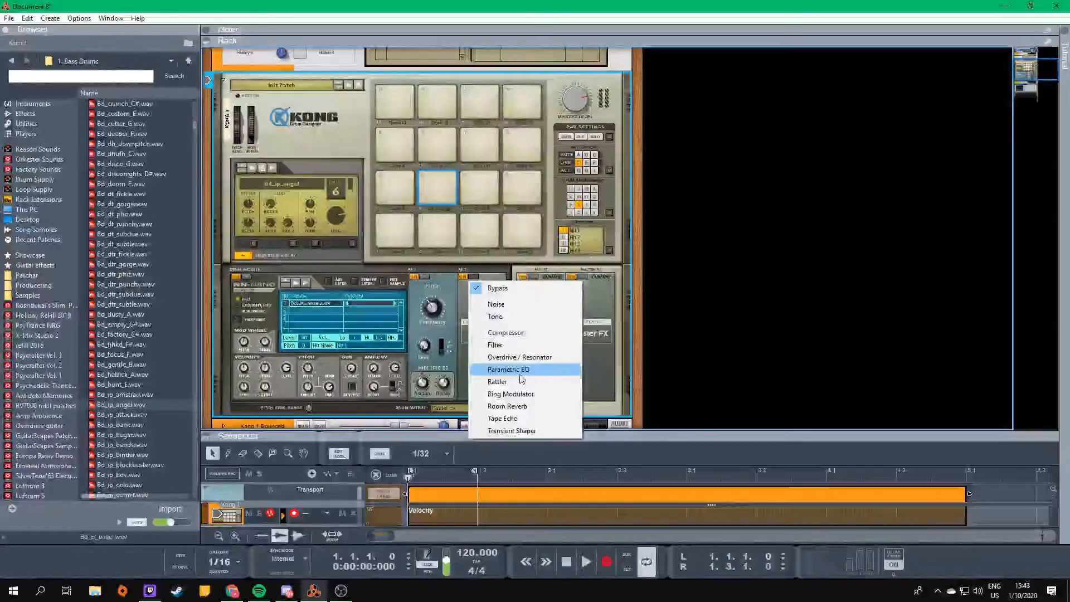
{"action": "left_click", "coordinate": [507, 406]}
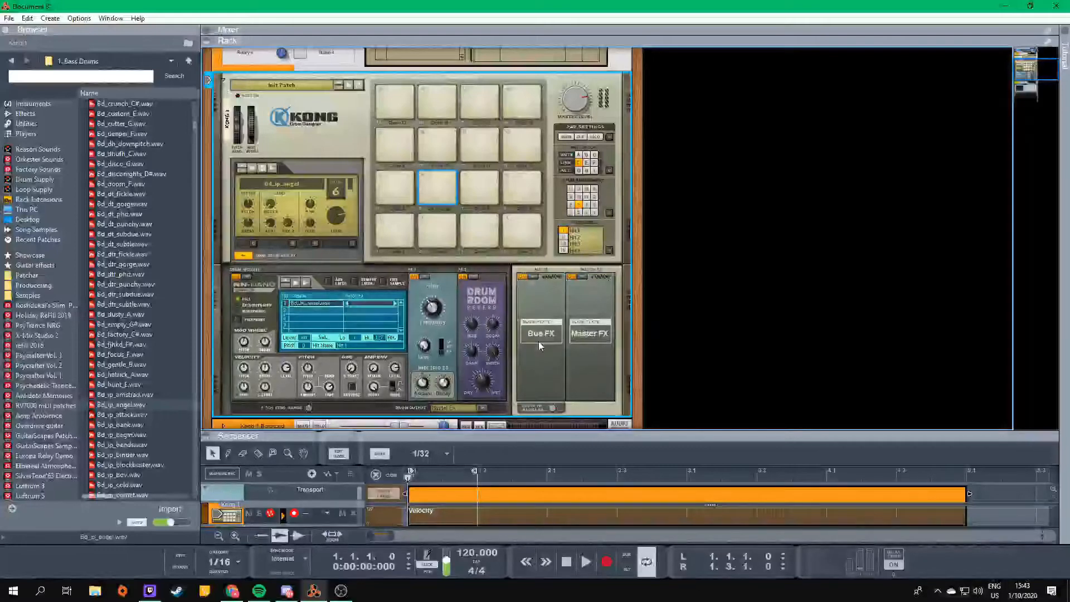
{"action": "left_click", "coordinate": [439, 178]}
{"action": "left_click", "coordinate": [439, 179]}
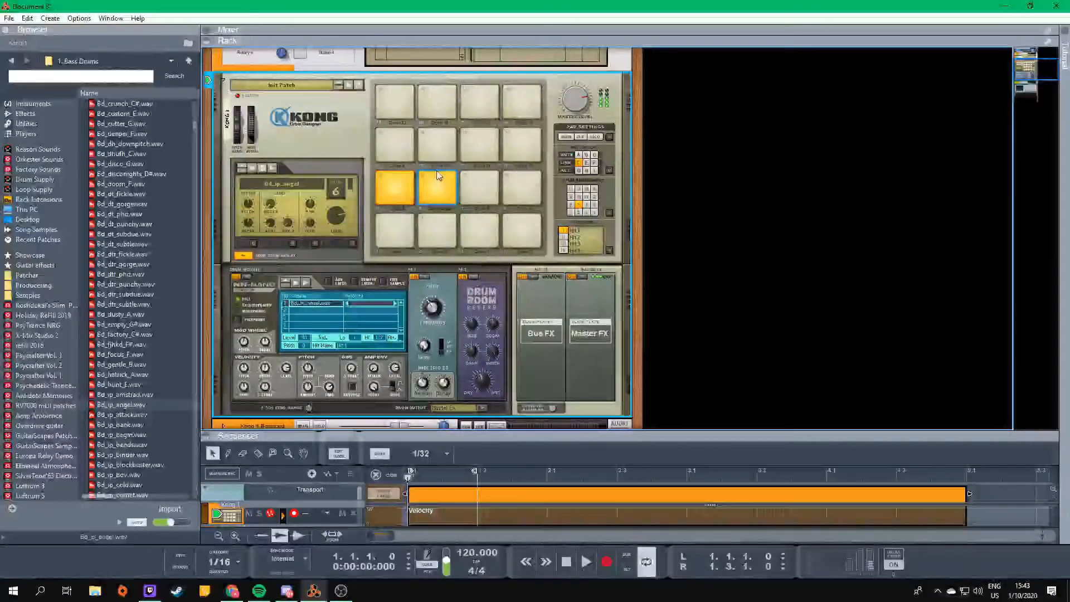
{"action": "left_click", "coordinate": [441, 176]}
{"action": "left_click", "coordinate": [441, 175]}
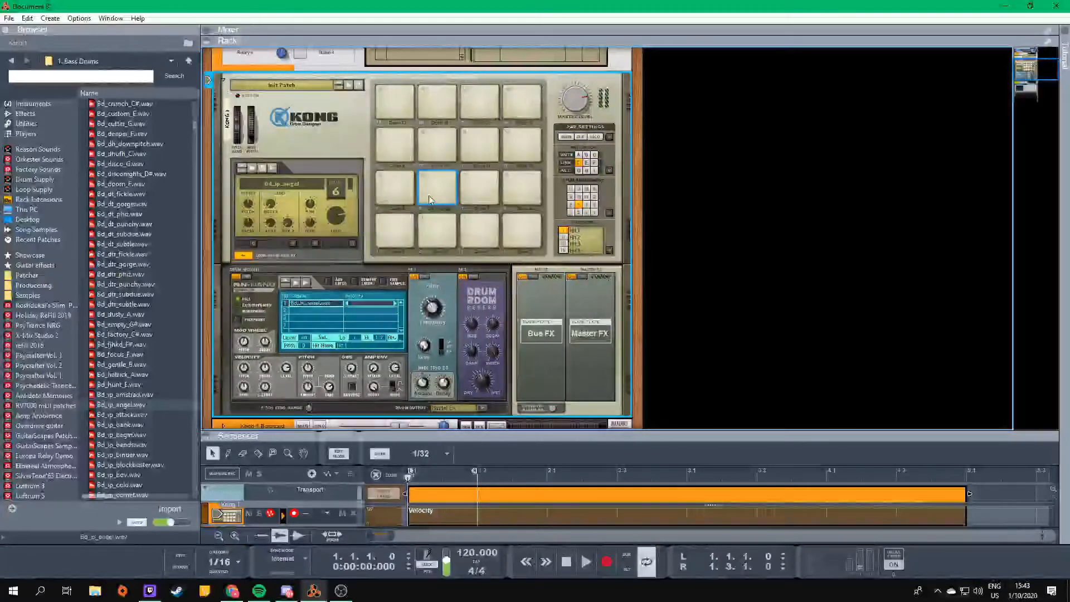
{"action": "left_click", "coordinate": [441, 185]}
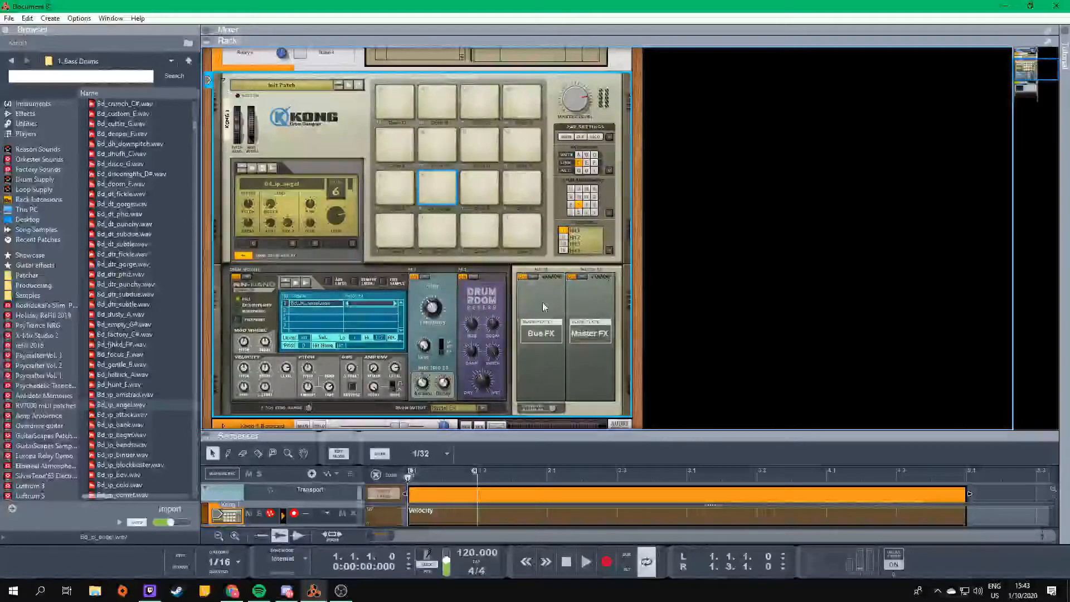
- Insert a Compressor in Kong's Master FX slot and audition the linked kick through it
{"action": "left_click", "coordinate": [583, 279]}
{"action": "left_click", "coordinate": [613, 305]}
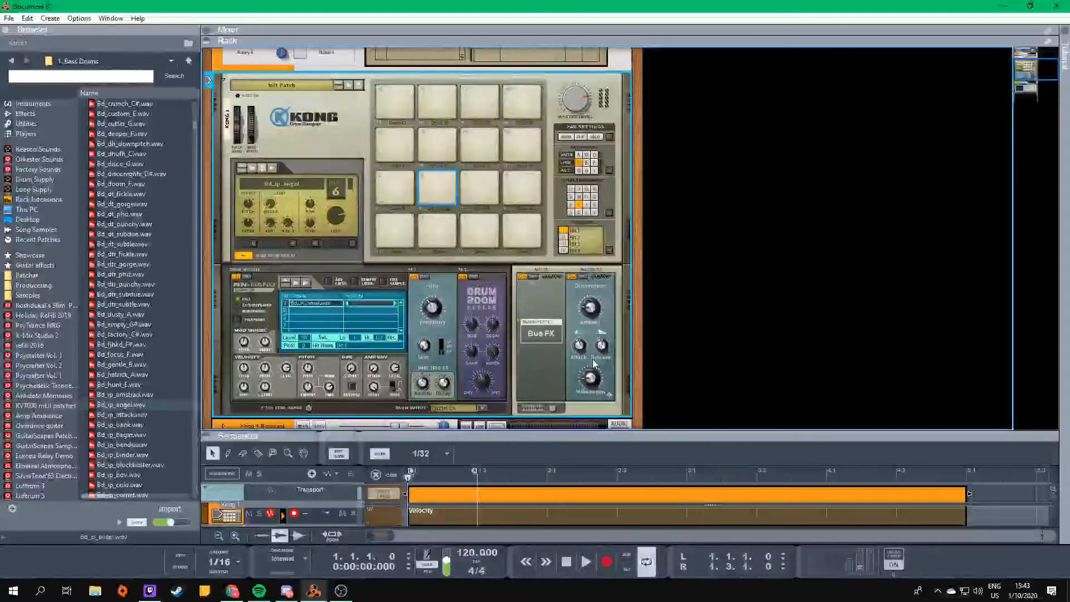
{"action": "left_click", "coordinate": [430, 177]}
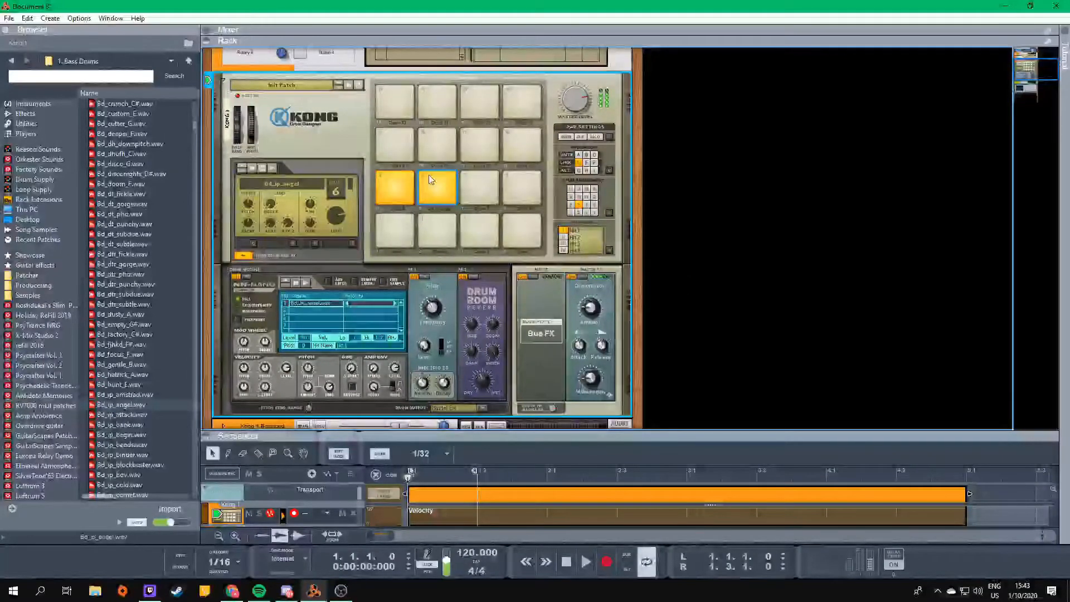
- Show the Utilities devices in the browser and collapse the Reason Drum Kits device in the rack
{"action": "key", "text": "Tab"}
{"action": "key", "text": "Tab"}
{"action": "scroll", "coordinate": [384, 291], "scroll_direction": "down", "scroll_amount": 3}
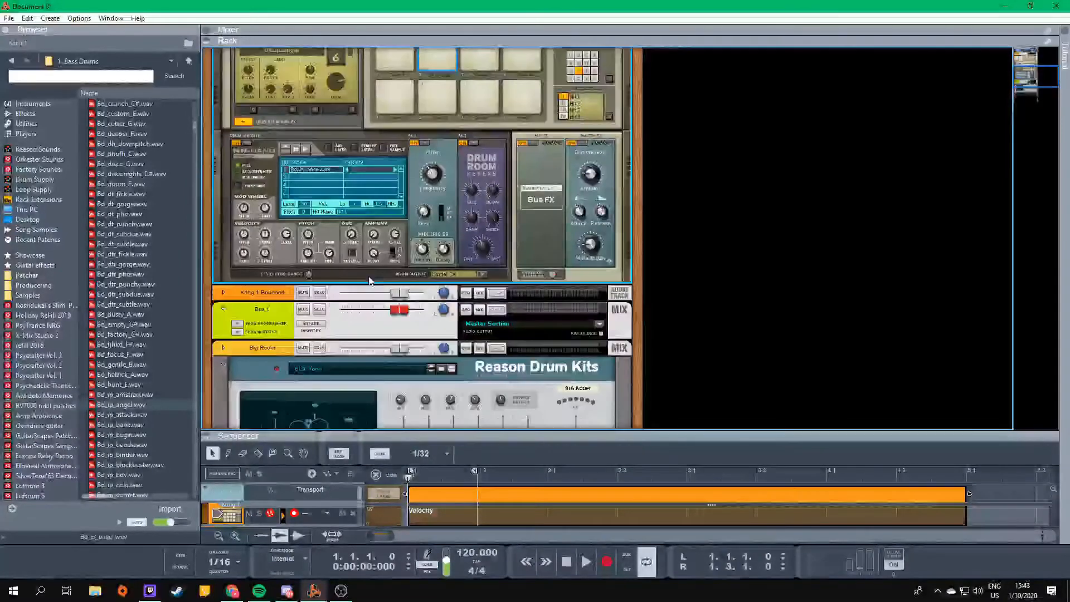
{"action": "scroll", "coordinate": [369, 280], "scroll_direction": "up", "scroll_amount": 3}
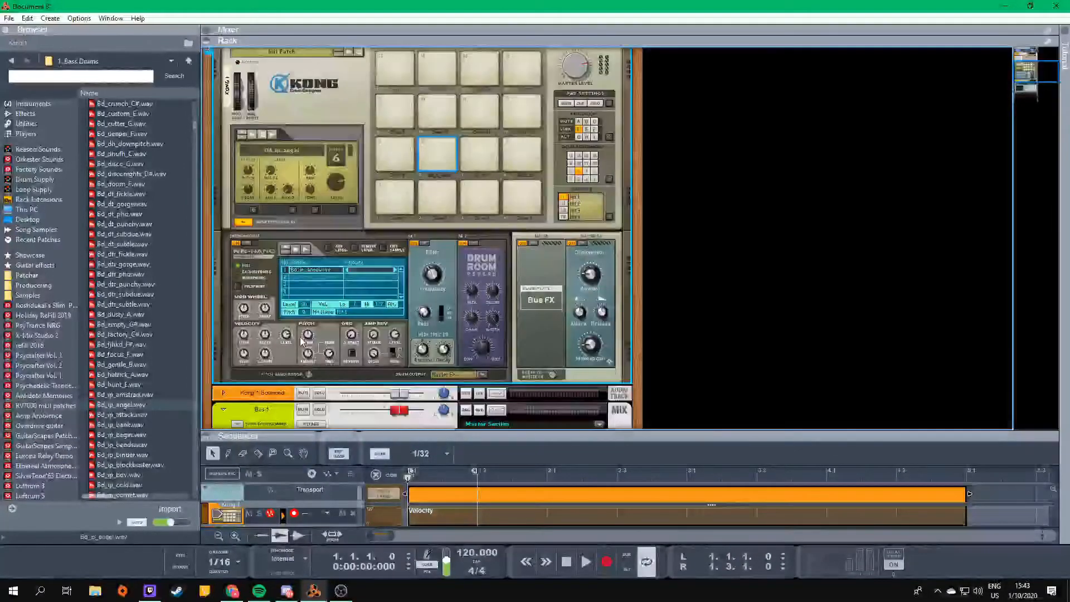
{"action": "left_click", "coordinate": [35, 103]}
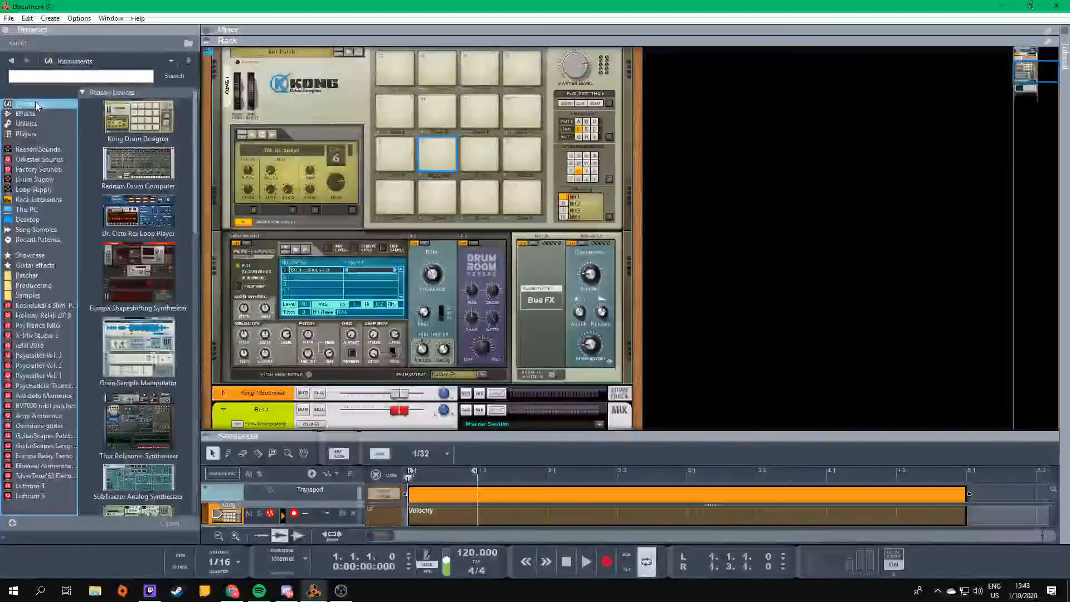
{"action": "left_click", "coordinate": [36, 122]}
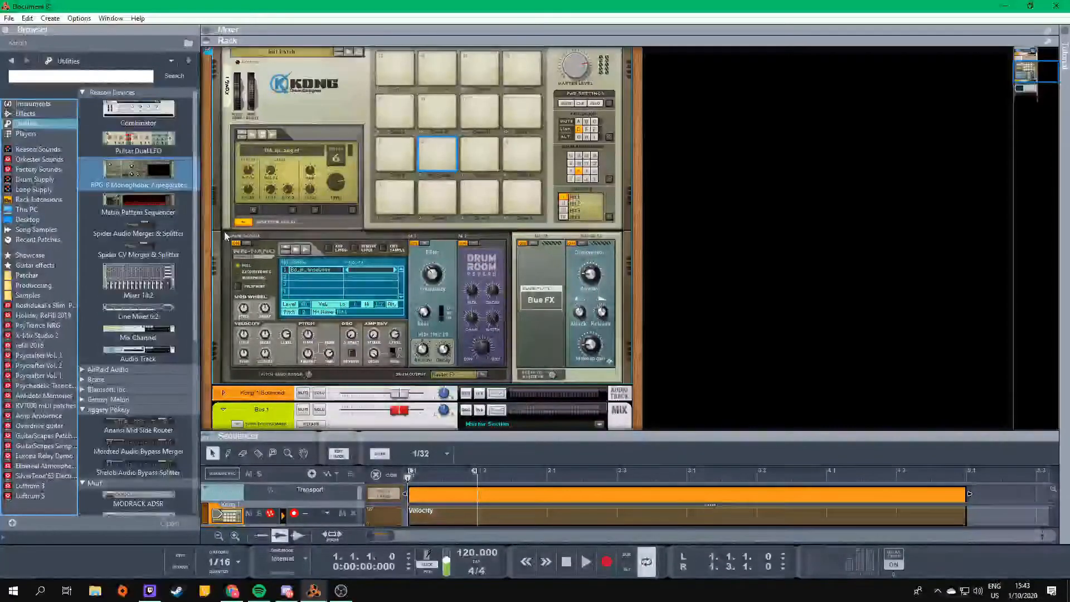
{"action": "scroll", "coordinate": [367, 412], "scroll_direction": "down", "scroll_amount": 4}
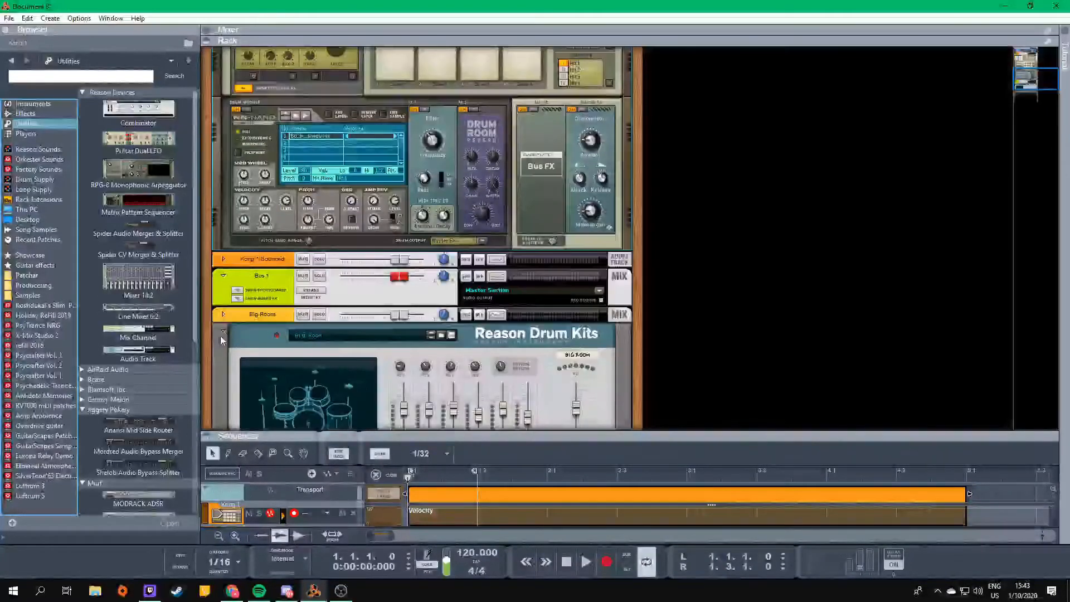
{"action": "left_click", "coordinate": [222, 337]}
{"action": "scroll", "coordinate": [396, 375], "scroll_direction": "up", "scroll_amount": 6}
- Create two Mix Channels in a new rack column beside Kong
{"action": "right_click", "coordinate": [737, 207]}
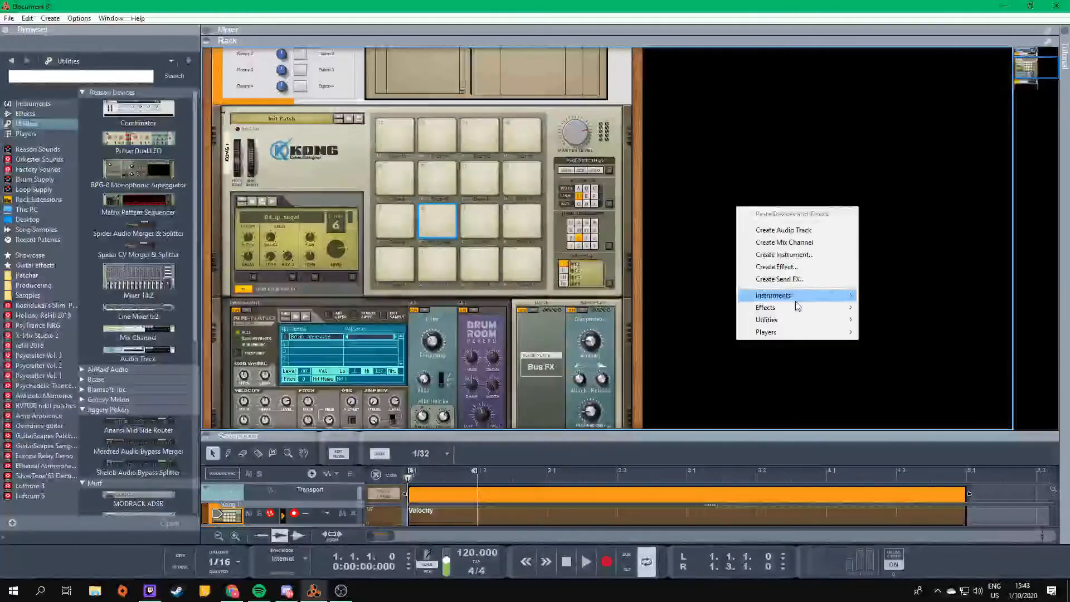
{"action": "left_click", "coordinate": [797, 243]}
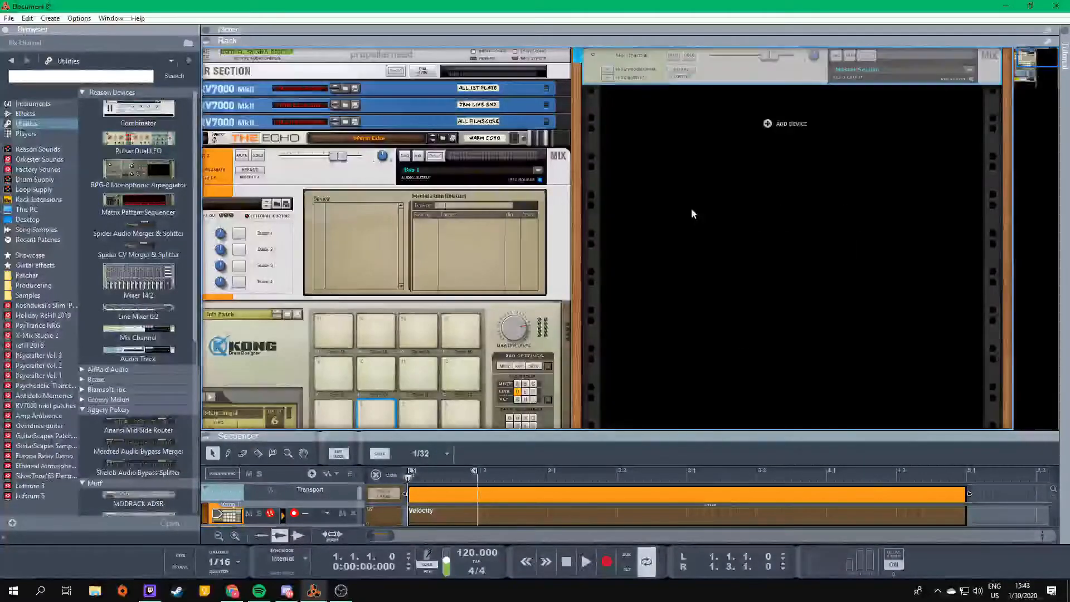
{"action": "right_click", "coordinate": [684, 208]}
{"action": "left_click", "coordinate": [725, 243]}
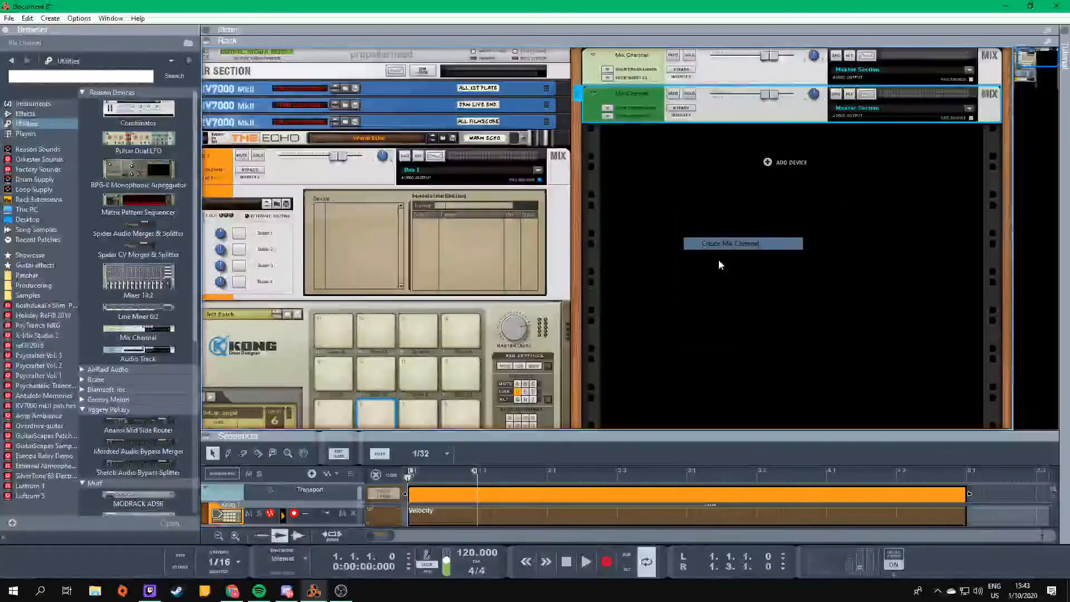
{"action": "right_click", "coordinate": [654, 191]}
{"action": "key", "text": "Escape"}
- On the rack's rear, cable Kong's outputs 3-4 to the first new Mix Channel and the next output pair to the second
{"action": "scroll", "coordinate": [279, 309], "scroll_direction": "down", "scroll_amount": 6}
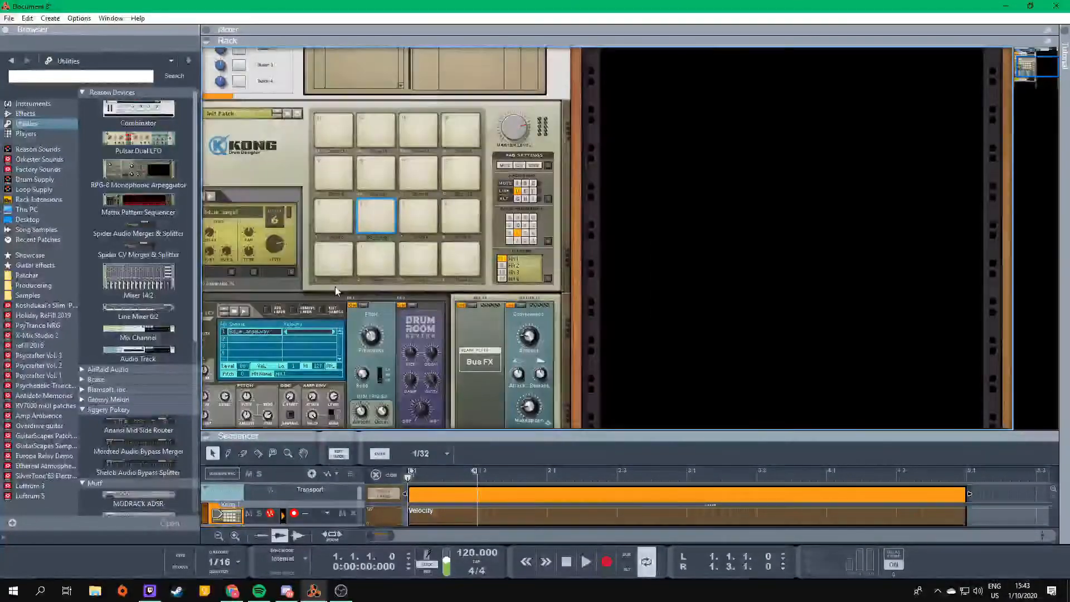
{"action": "scroll", "coordinate": [336, 286], "scroll_direction": "up", "scroll_amount": 3}
{"action": "key", "text": "Tab"}
{"action": "scroll", "coordinate": [647, 226], "scroll_direction": "up", "scroll_amount": 2}
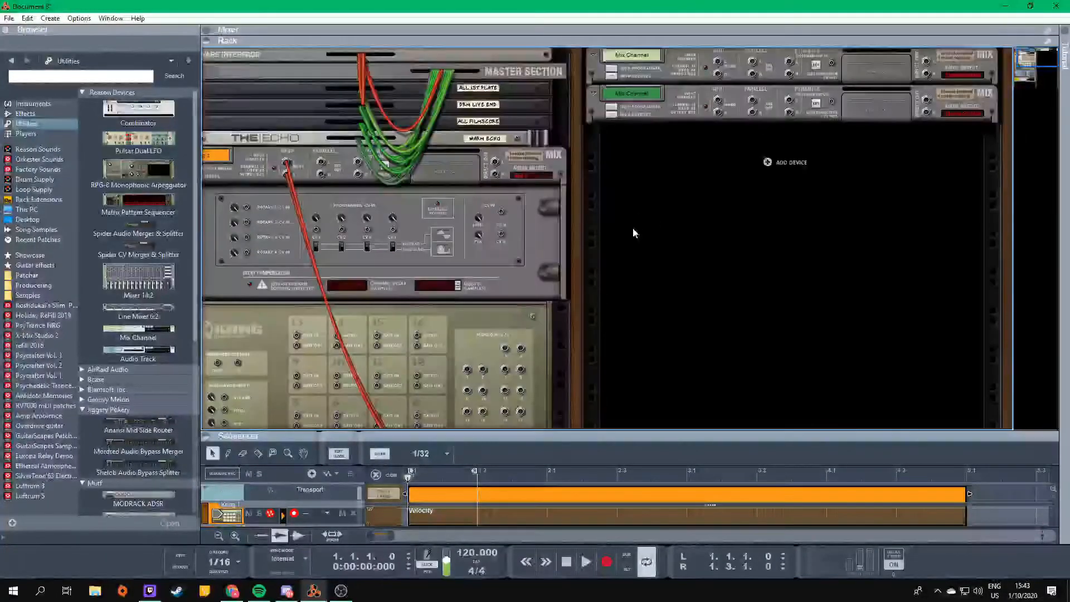
{"action": "scroll", "coordinate": [634, 228], "scroll_direction": "down", "scroll_amount": 1}
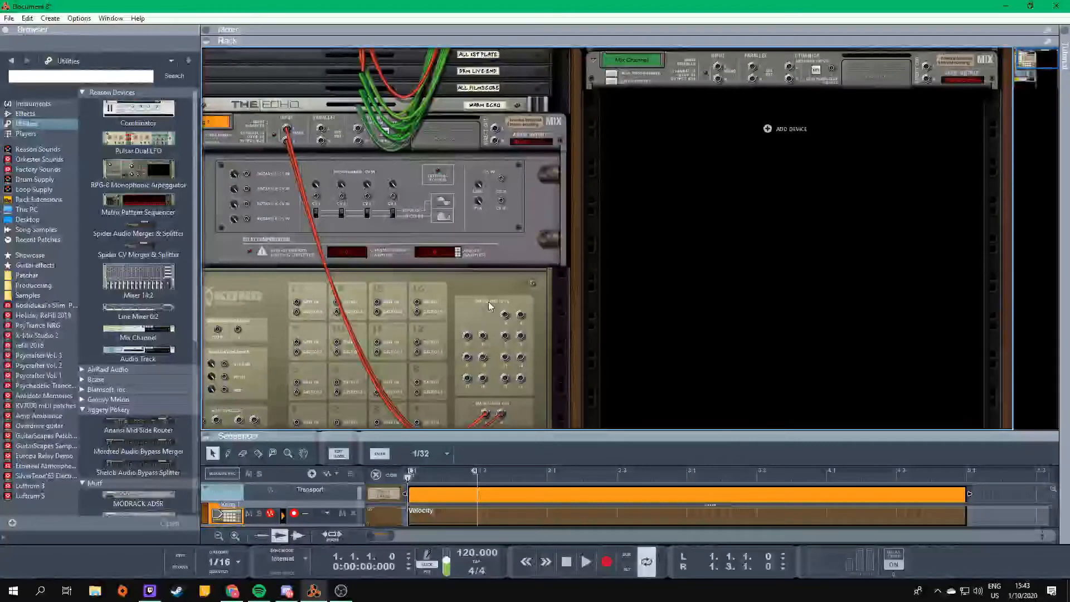
{"action": "left_click_drag", "start_coordinate": [504, 315], "coordinate": [718, 62]}
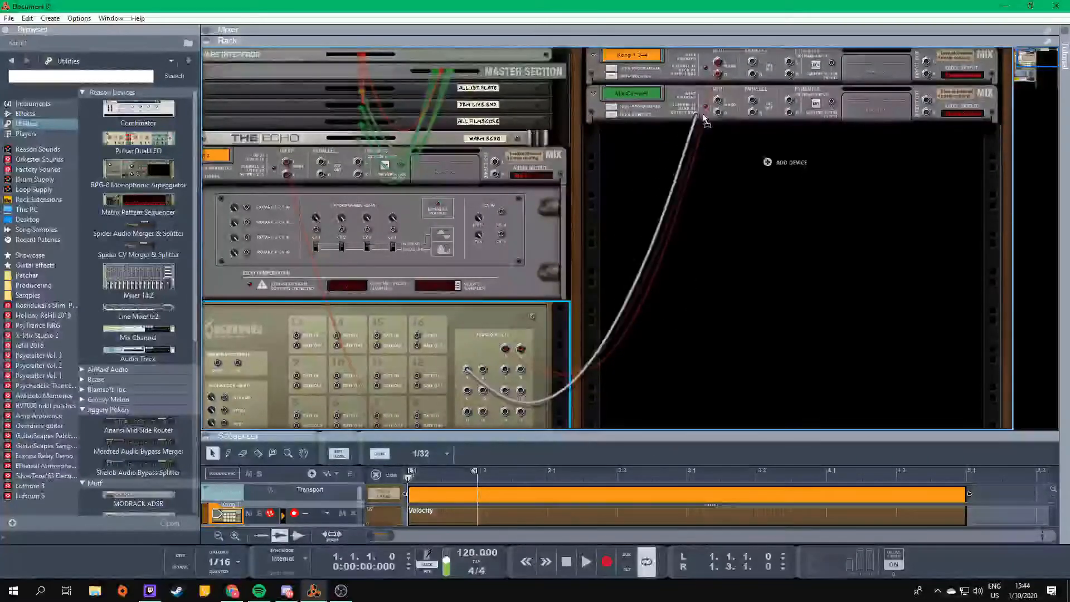
{"action": "key", "text": "Tab"}
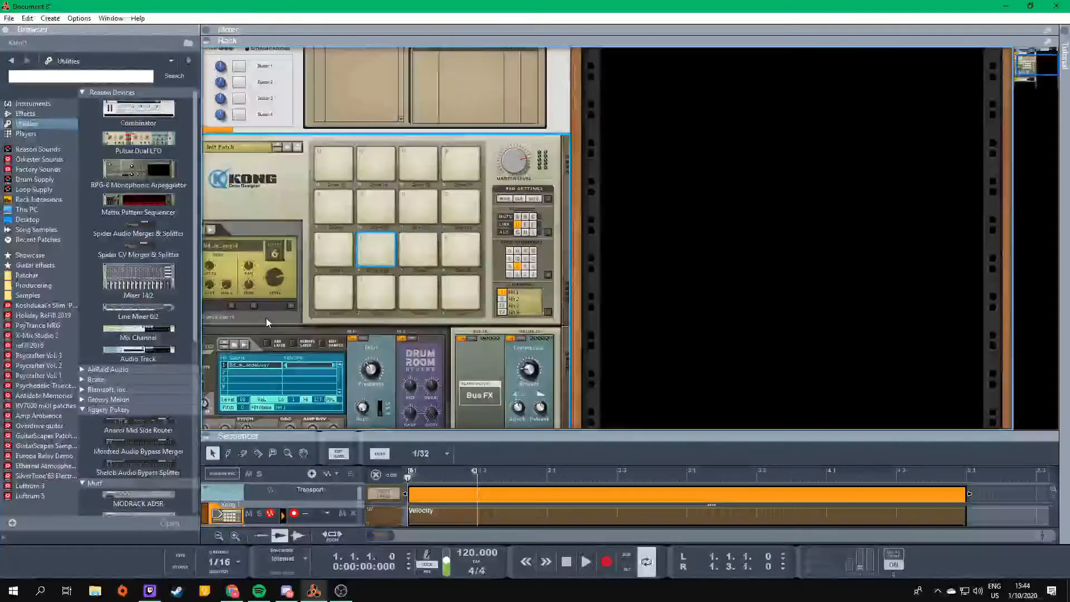
- Hide Kong's drum module and FX section and show it again
{"action": "left_click_drag", "start_coordinate": [1029, 64], "coordinate": [1007, 73]}
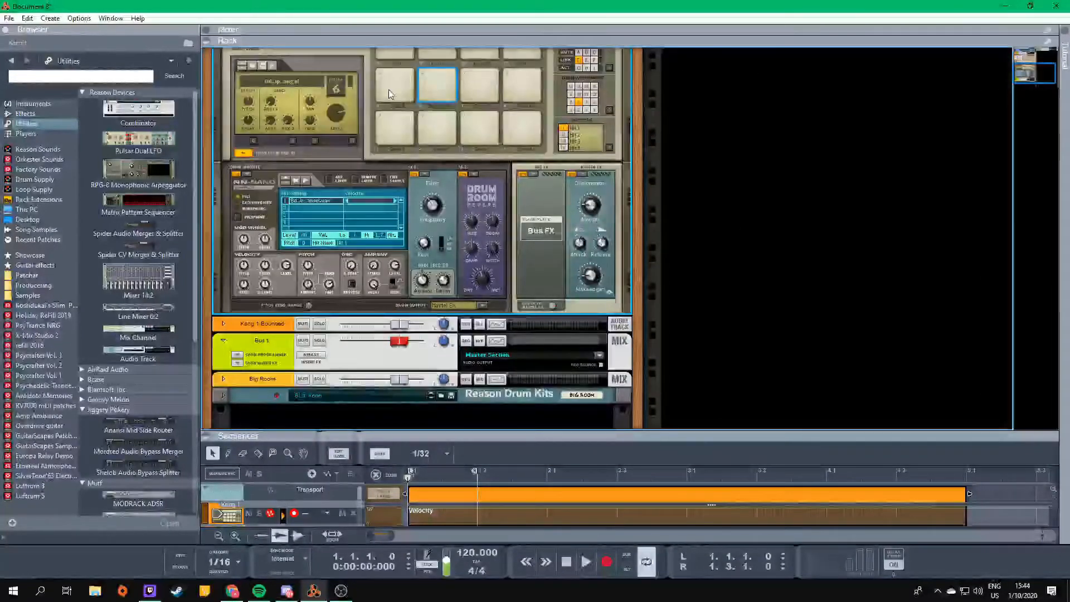
{"action": "left_click", "coordinate": [243, 153]}
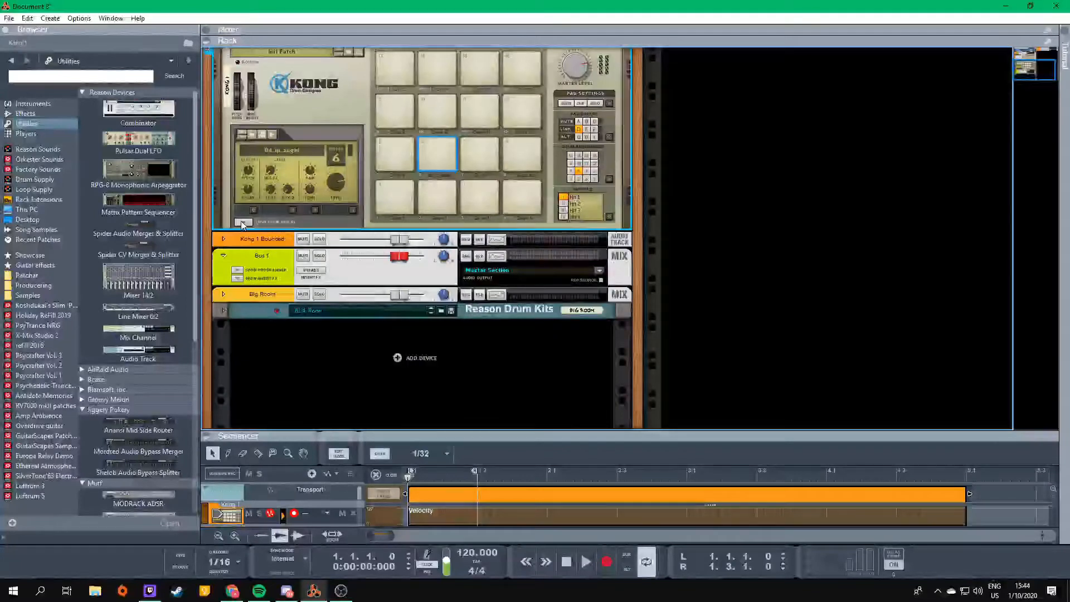
{"action": "left_click", "coordinate": [242, 221]}
{"action": "key", "text": "Tab"}
{"action": "key", "text": "Tab"}
- Select pad 1 and route its drum 1 output to Output 3-4
{"action": "left_click", "coordinate": [395, 205]}
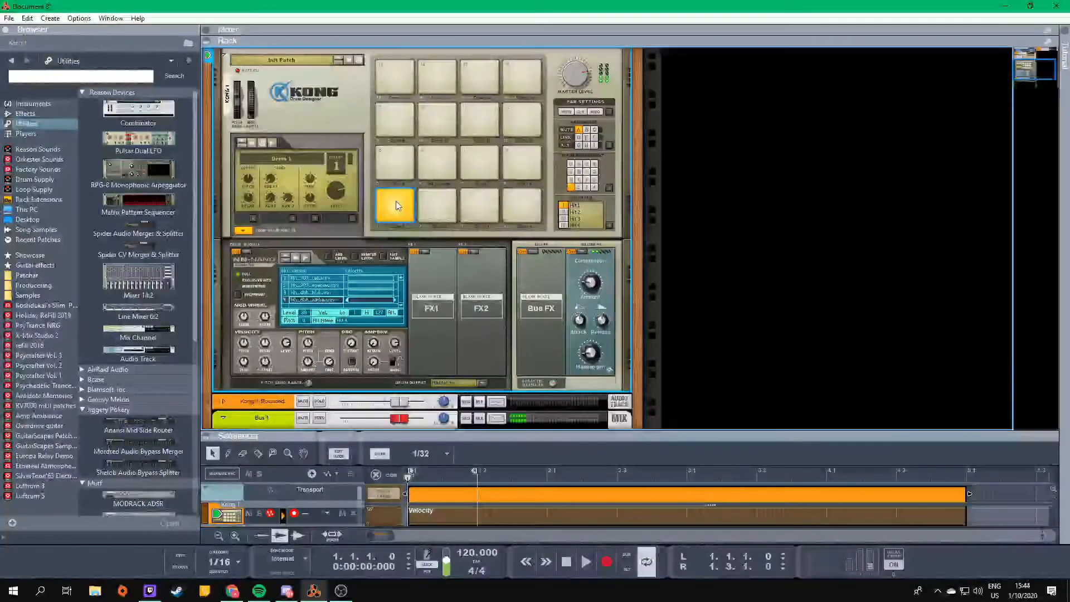
{"action": "left_click", "coordinate": [453, 382]}
{"action": "left_click", "coordinate": [478, 405]}
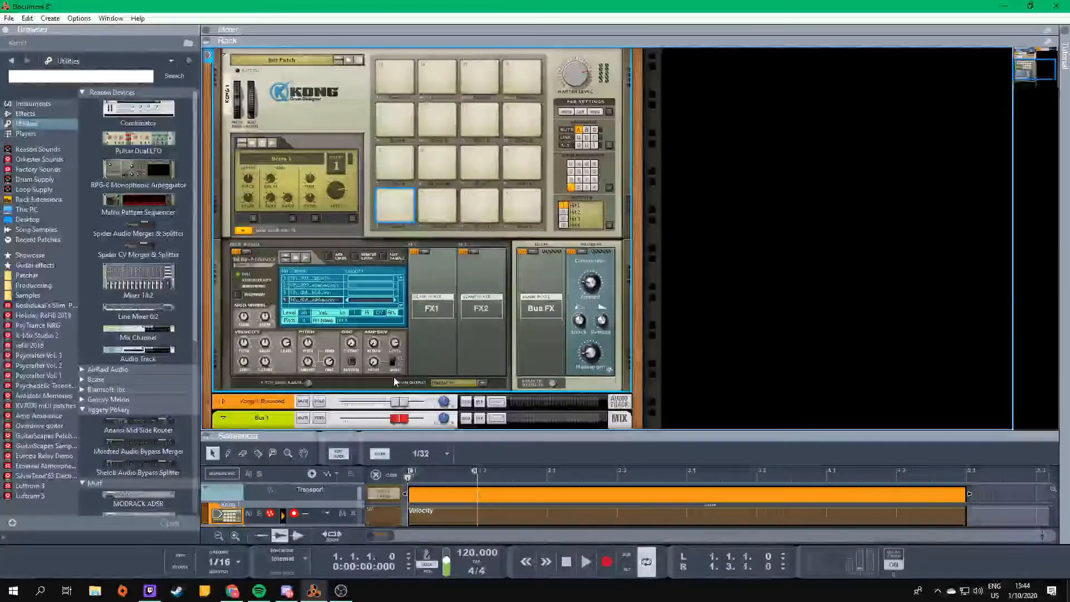
{"action": "left_click", "coordinate": [453, 383]}
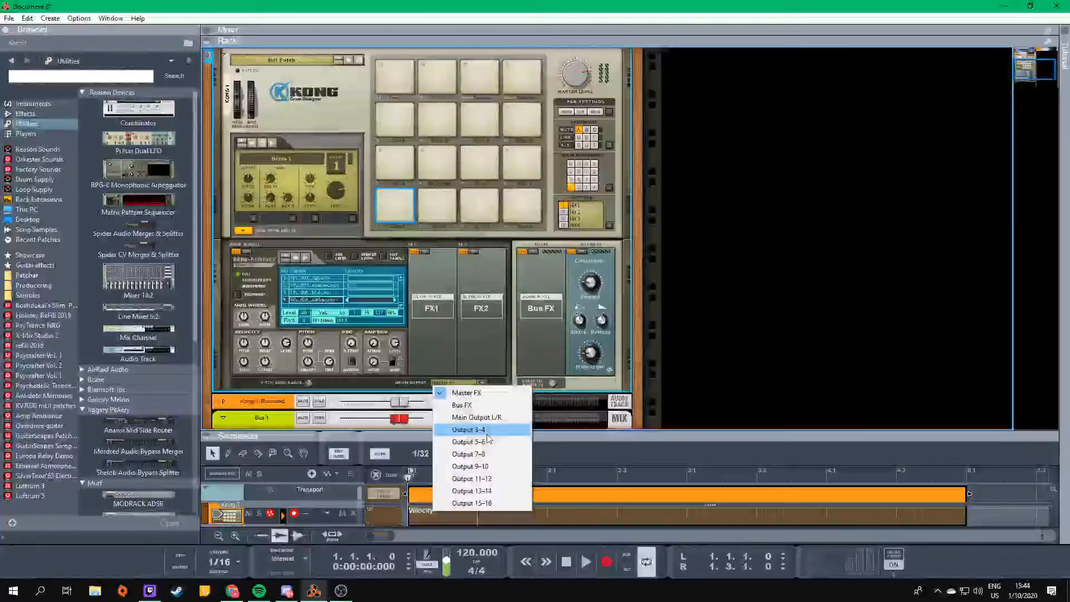
{"action": "left_click", "coordinate": [468, 430]}
- Route the layered kick's drum 5 on pad 5 to Output 5-6 and send drum 6 on pad 6 to a direct output pair
{"action": "key", "text": "F6"}
{"action": "scroll", "coordinate": [446, 334], "scroll_direction": "up", "scroll_amount": 4}
{"action": "left_click", "coordinate": [390, 401]}
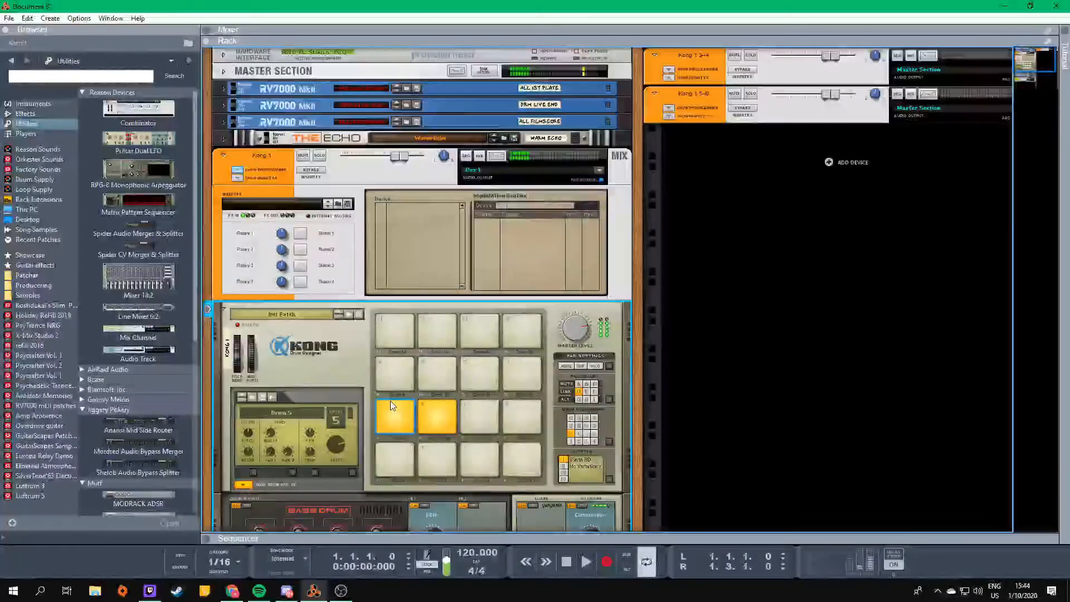
{"action": "scroll", "coordinate": [406, 390], "scroll_direction": "down", "scroll_amount": 2}
{"action": "left_click", "coordinate": [454, 503]}
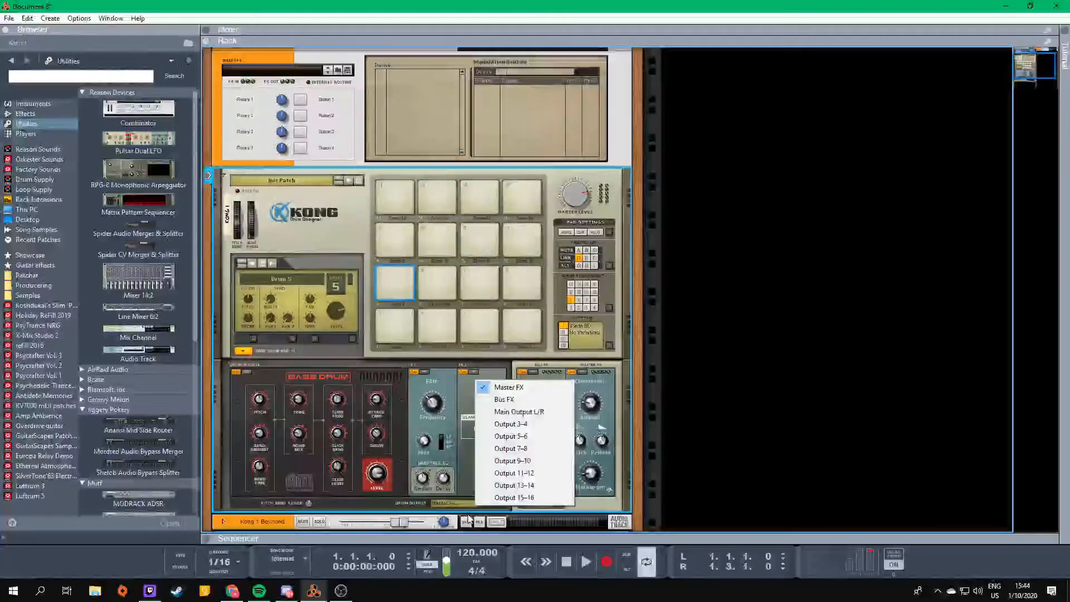
{"action": "left_click", "coordinate": [528, 437]}
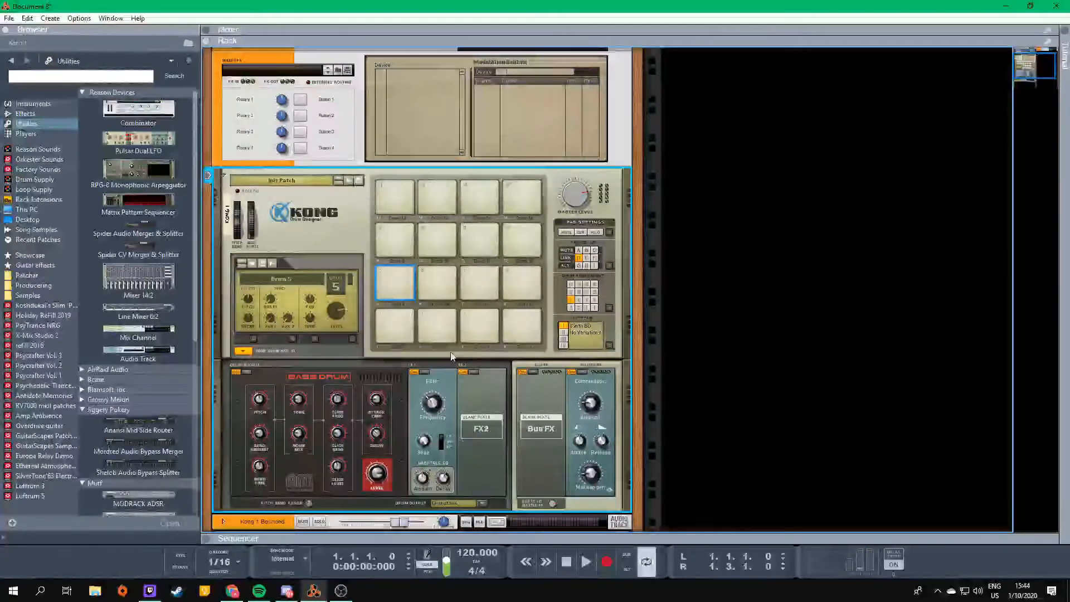
{"action": "left_click", "coordinate": [437, 281]}
{"action": "left_click", "coordinate": [460, 505]}
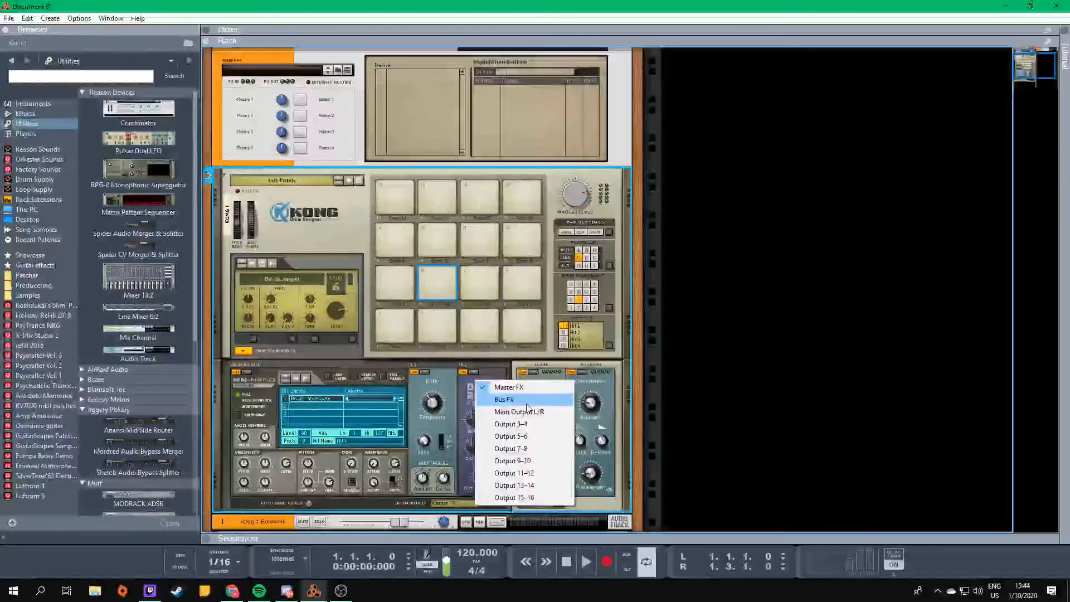
{"action": "left_click", "coordinate": [528, 427]}
- Compare Kong's rear-panel outputs and FX connections with its front panel, hiding and reshowing the drum and FX section
{"action": "key", "text": "Tab"}
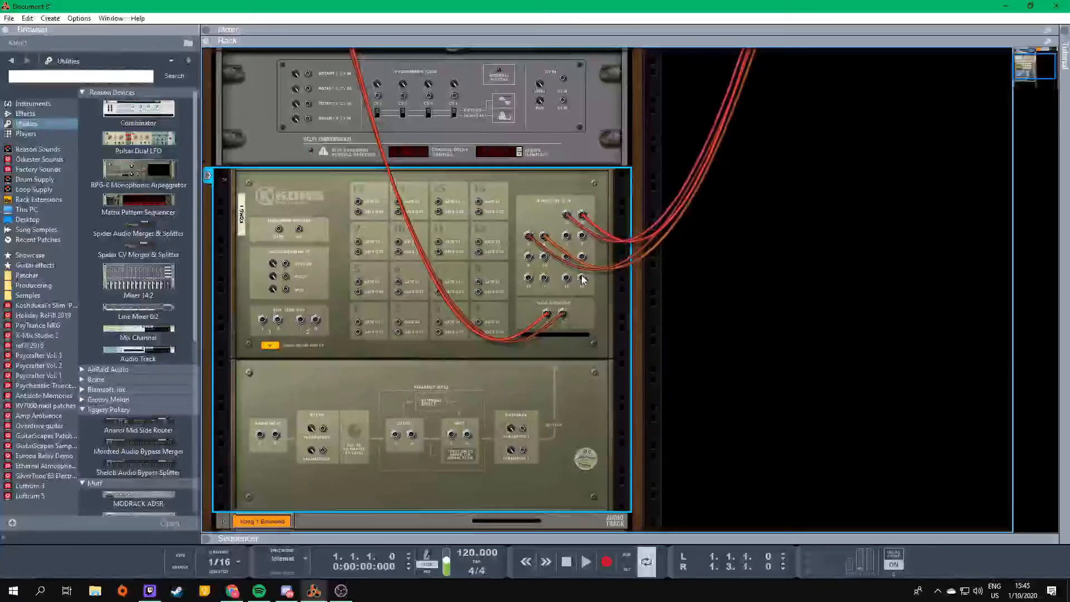
{"action": "key", "text": "Tab"}
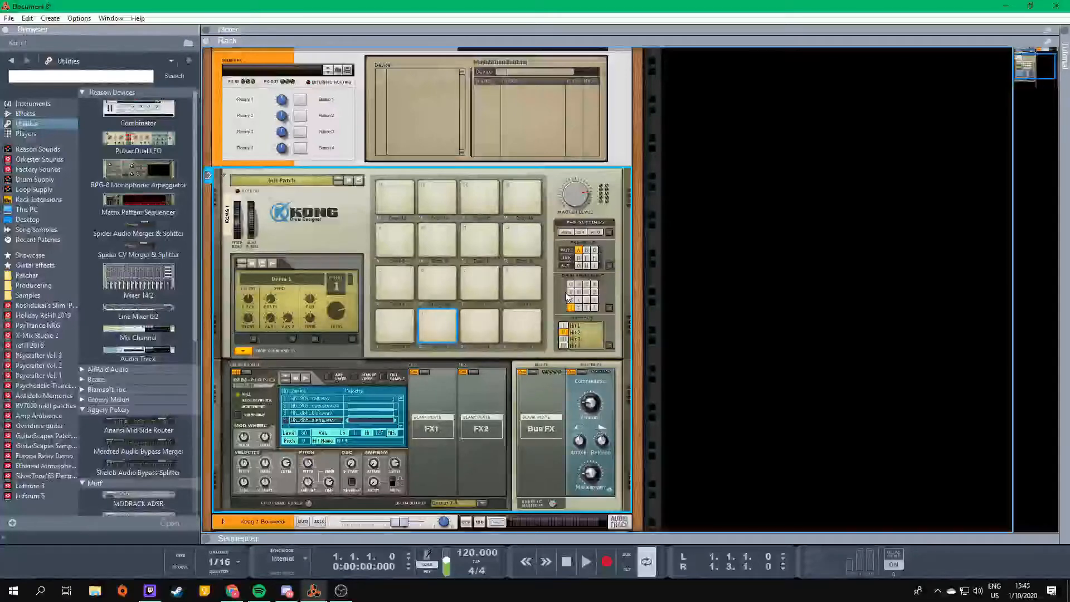
{"action": "key", "text": "Tab"}
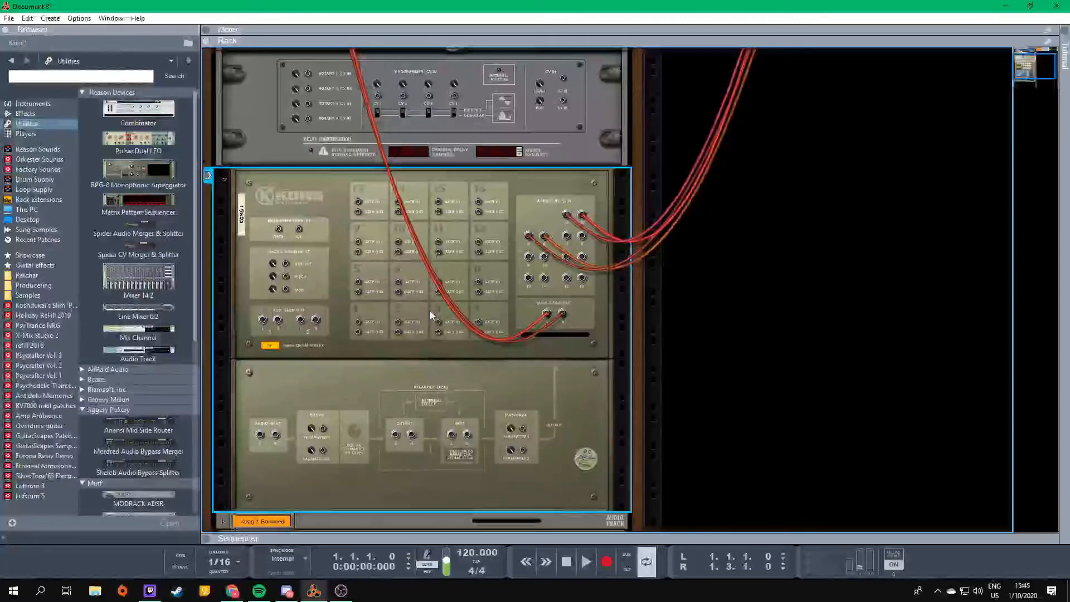
{"action": "key", "text": "Tab"}
{"action": "key", "text": "Tab"}
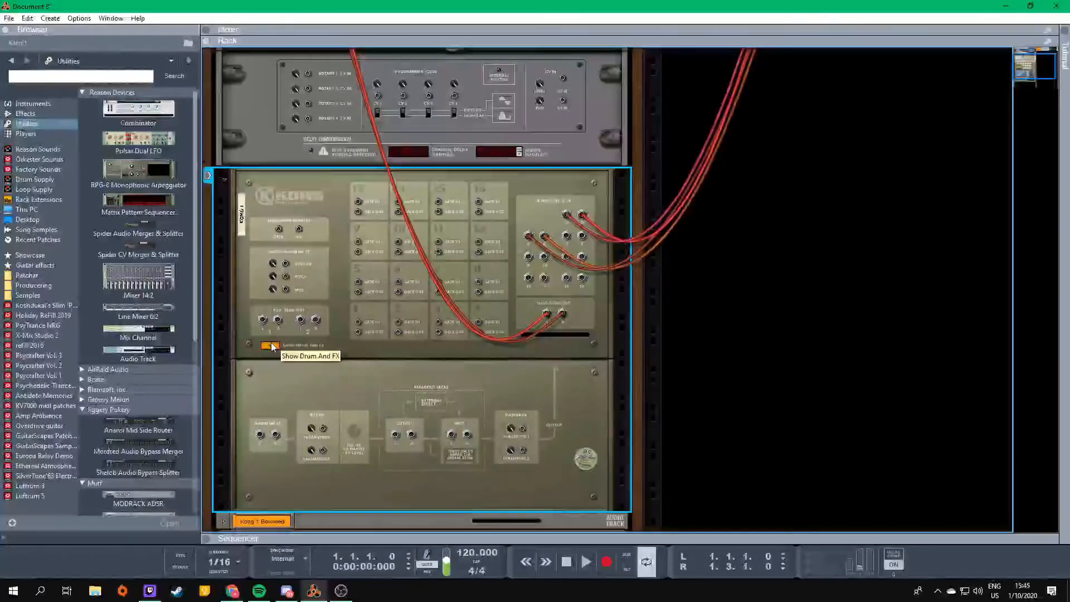
{"action": "left_click", "coordinate": [270, 346]}
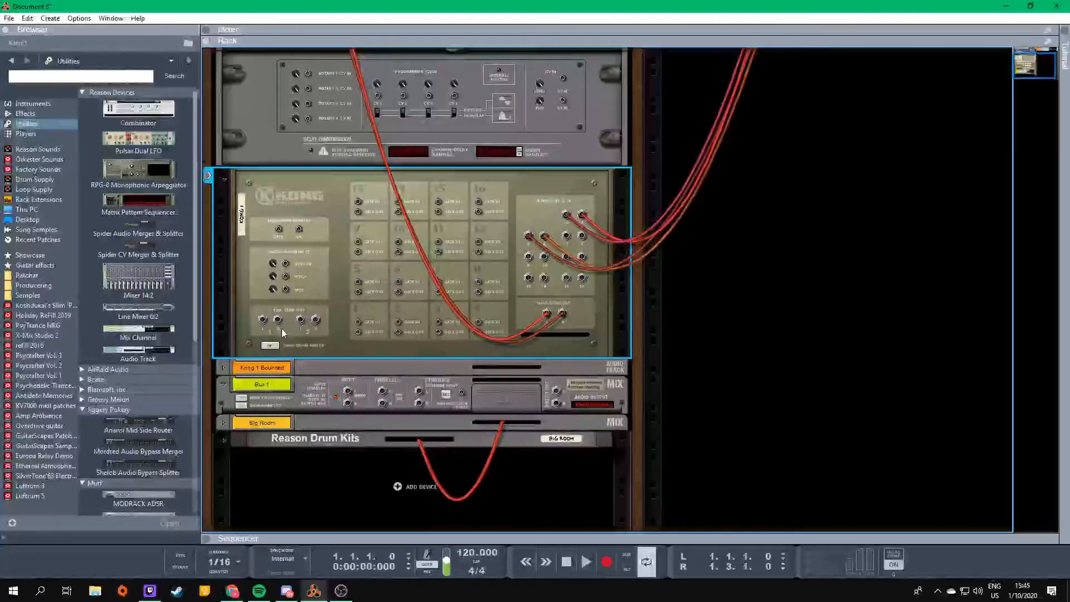
{"action": "left_click", "coordinate": [270, 345]}
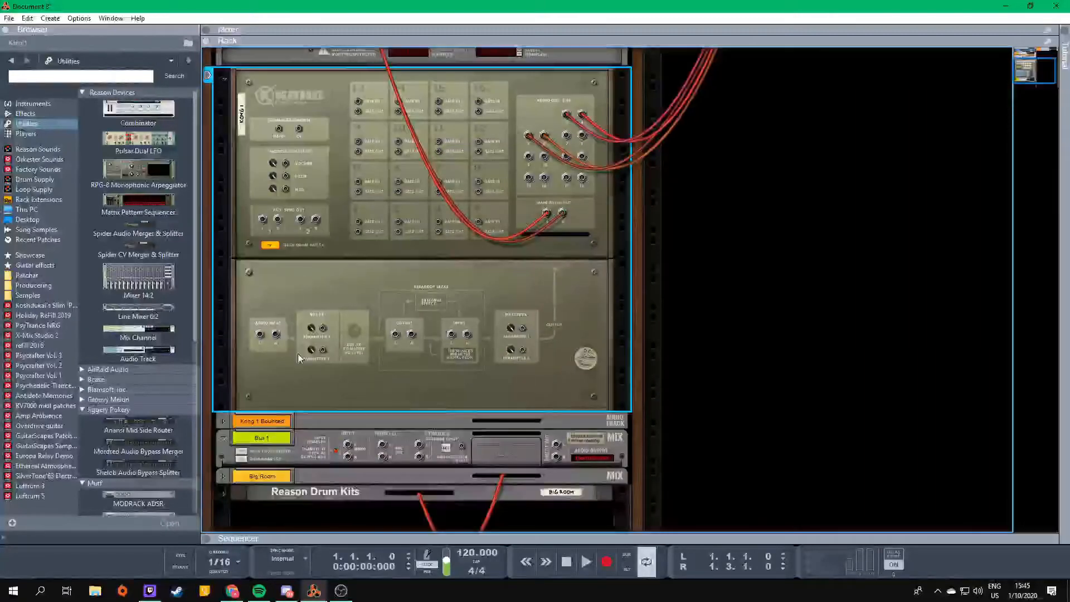
{"action": "key", "text": "Tab"}
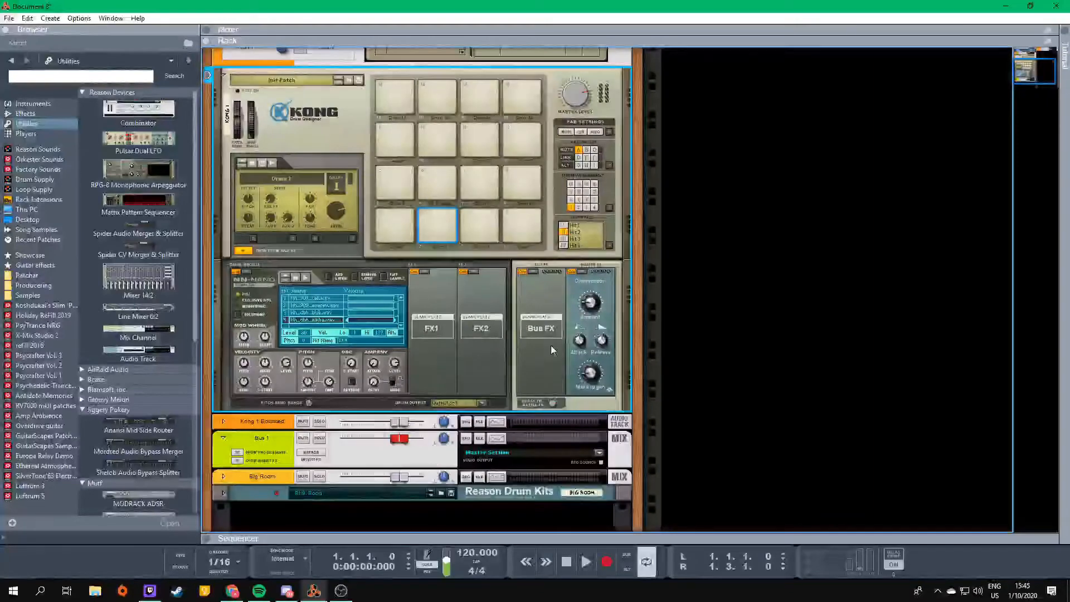
{"action": "key", "text": "Tab"}
{"action": "key", "text": "Tab"}
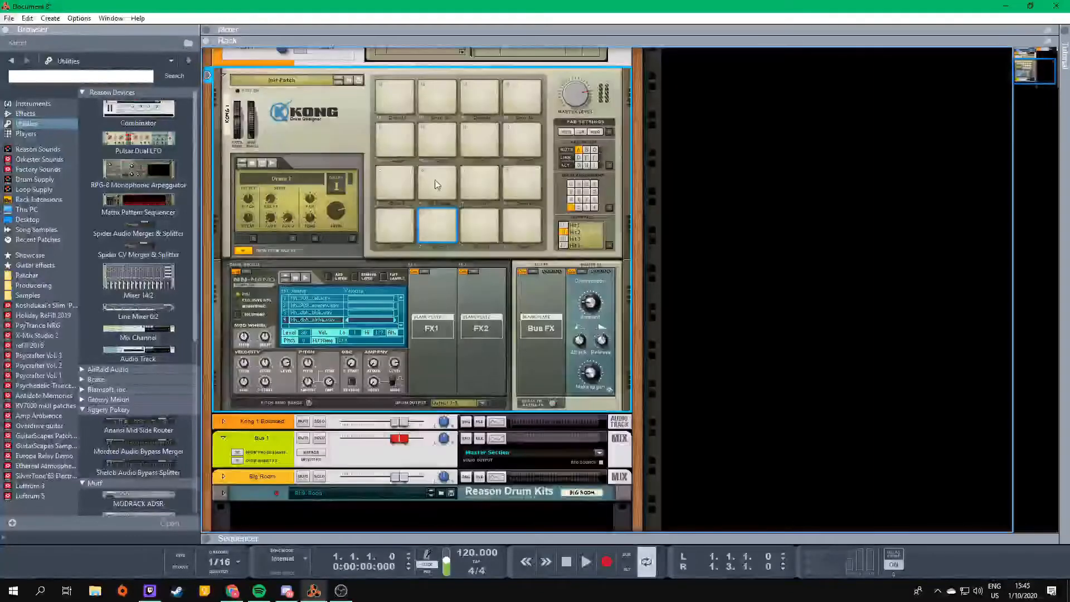
{"action": "key", "text": "Tab"}
{"action": "key", "text": "Tab"}
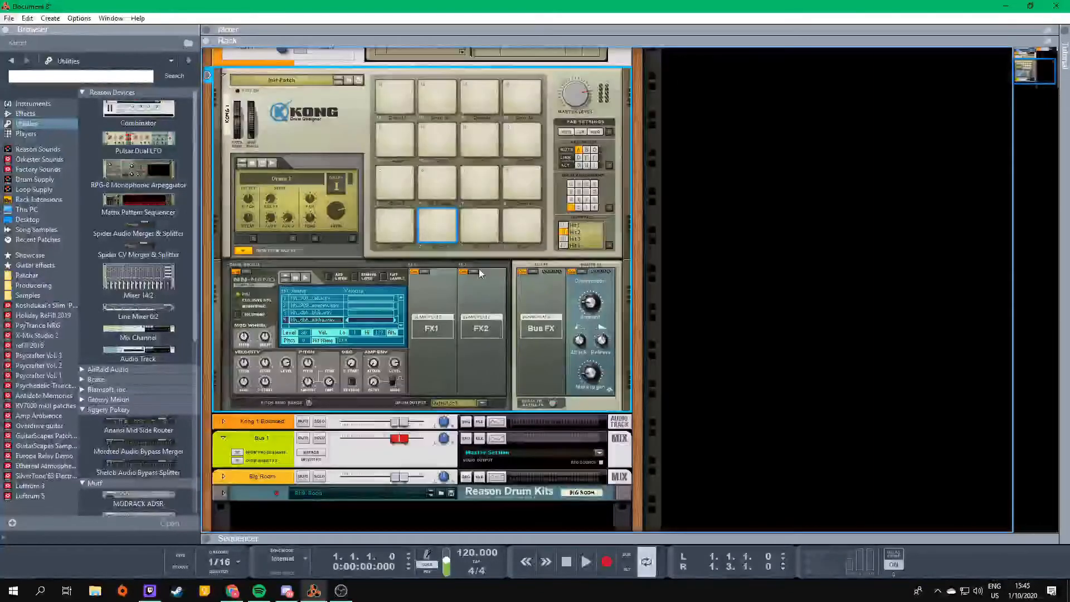
- Browse the effects available for drum 1 and load the Transient Shaper into its FX1 slot
{"action": "left_click", "coordinate": [476, 273]}
{"action": "left_click", "coordinate": [479, 274]}
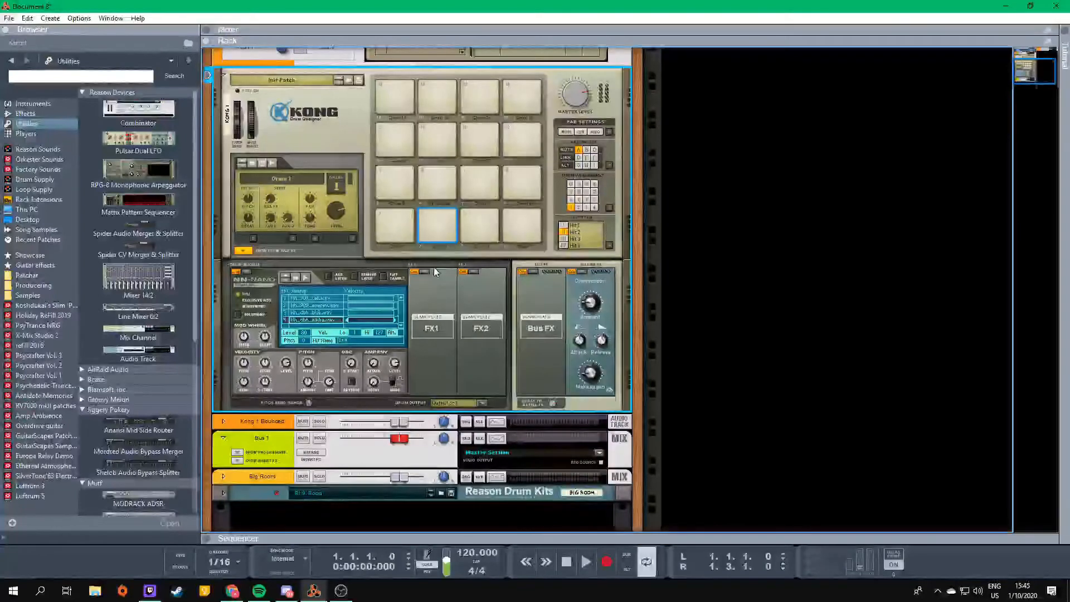
{"action": "left_click", "coordinate": [427, 274]}
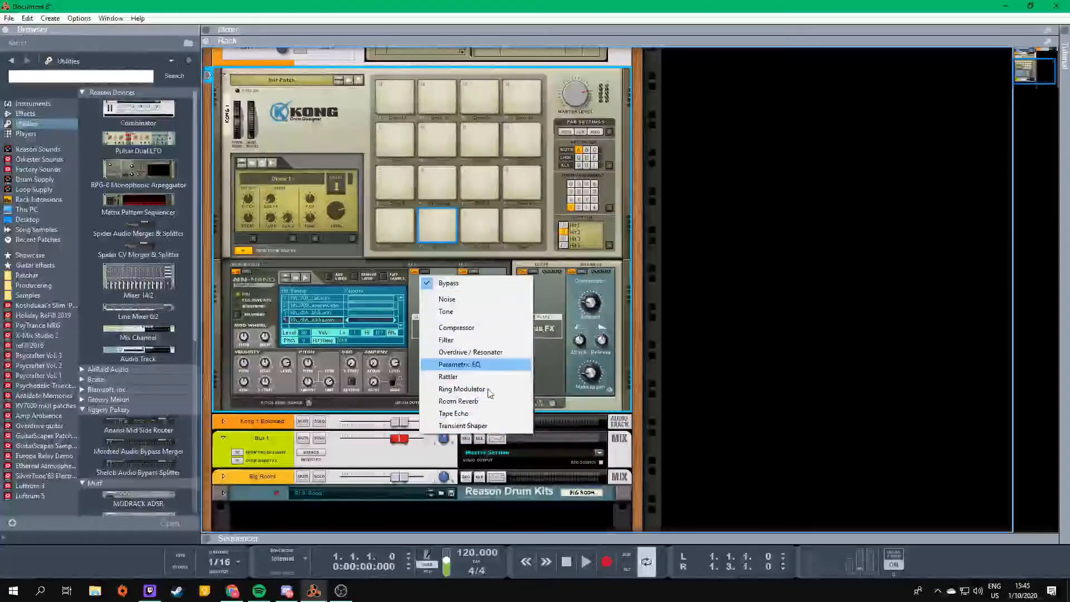
{"action": "left_click", "coordinate": [540, 322]}
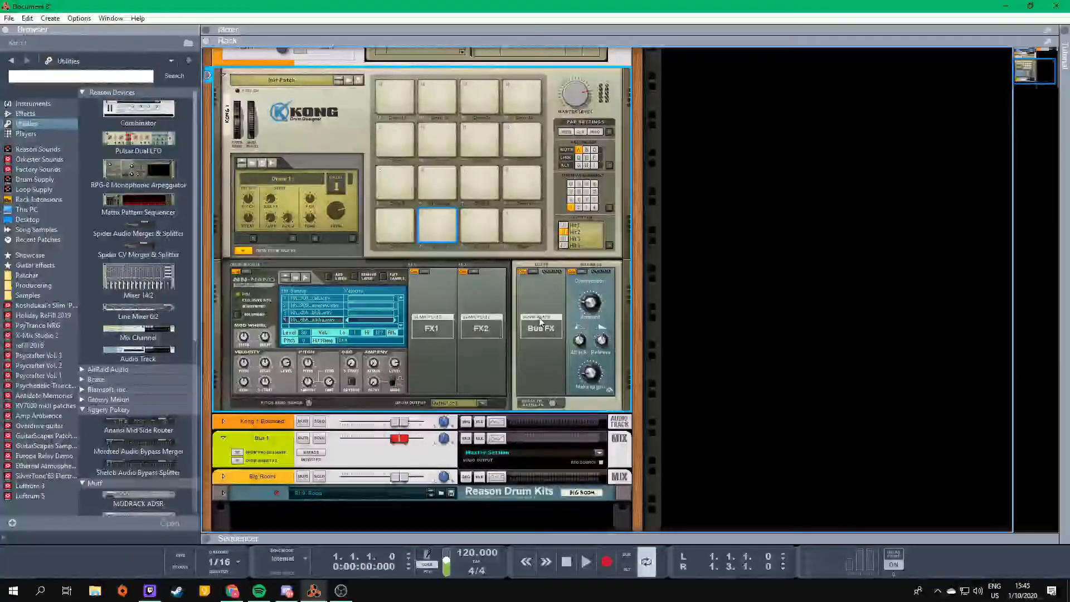
{"action": "left_click", "coordinate": [428, 272]}
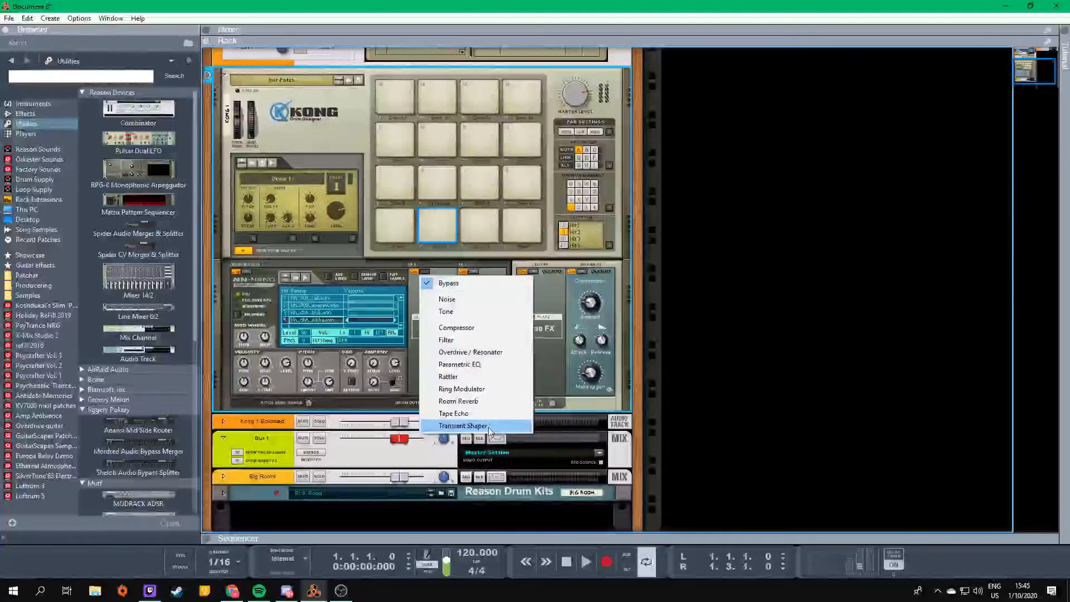
{"action": "left_click", "coordinate": [489, 426]}
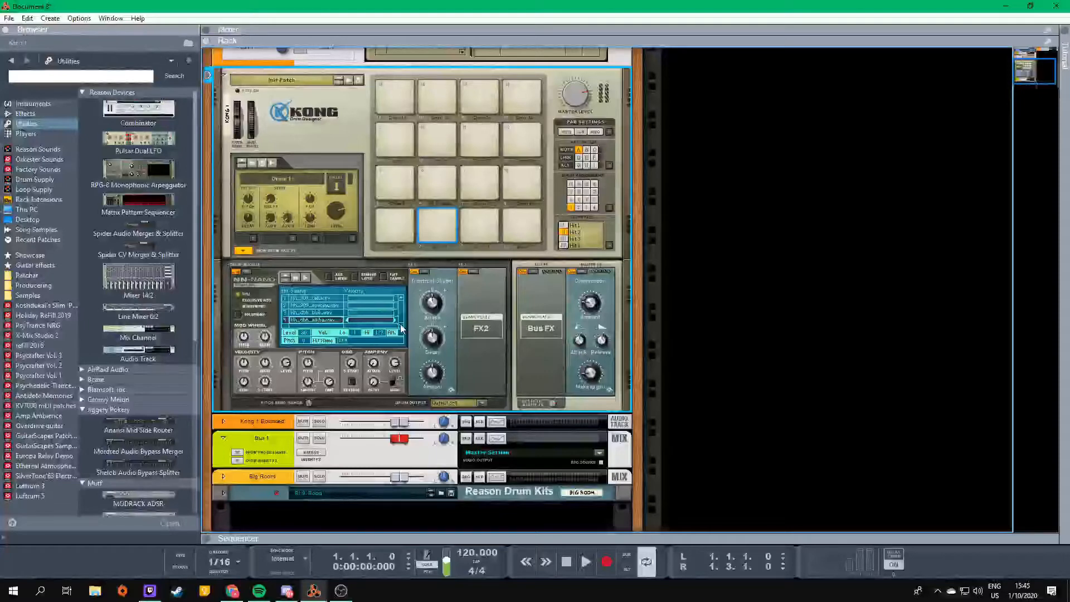
- Replace drum 1's FX1 effect with Tape Echo and audition it on pad 2
{"action": "left_click", "coordinate": [416, 277]}
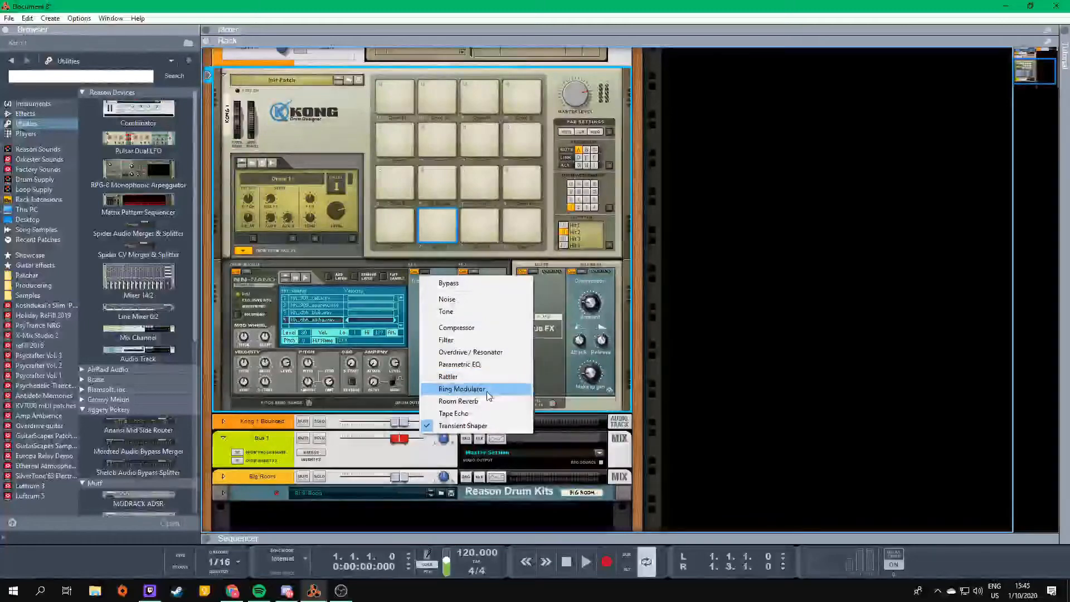
{"action": "left_click", "coordinate": [462, 413]}
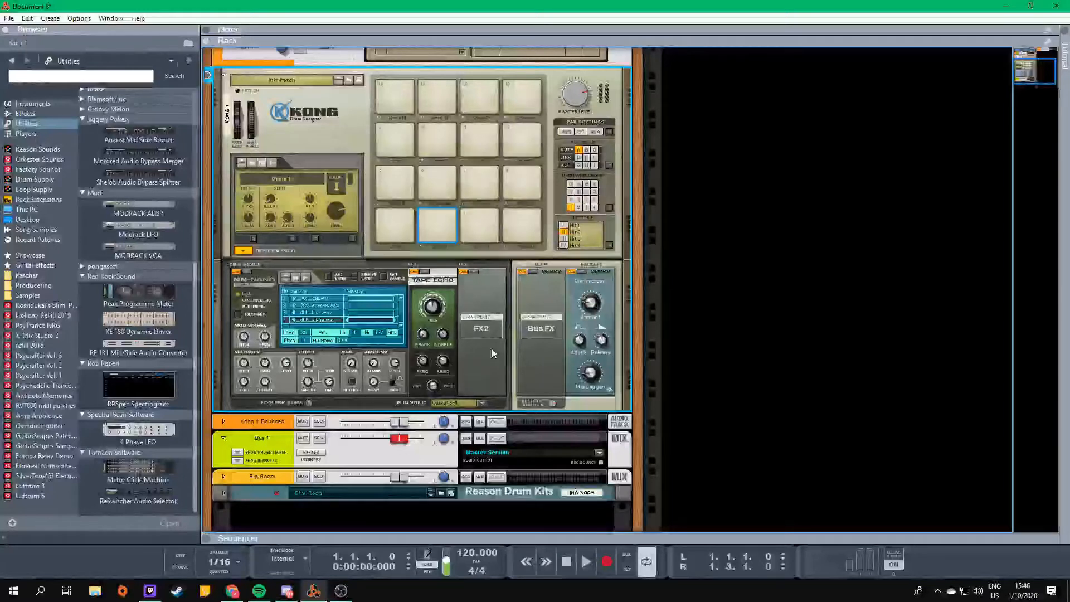
{"action": "left_click", "coordinate": [437, 217]}
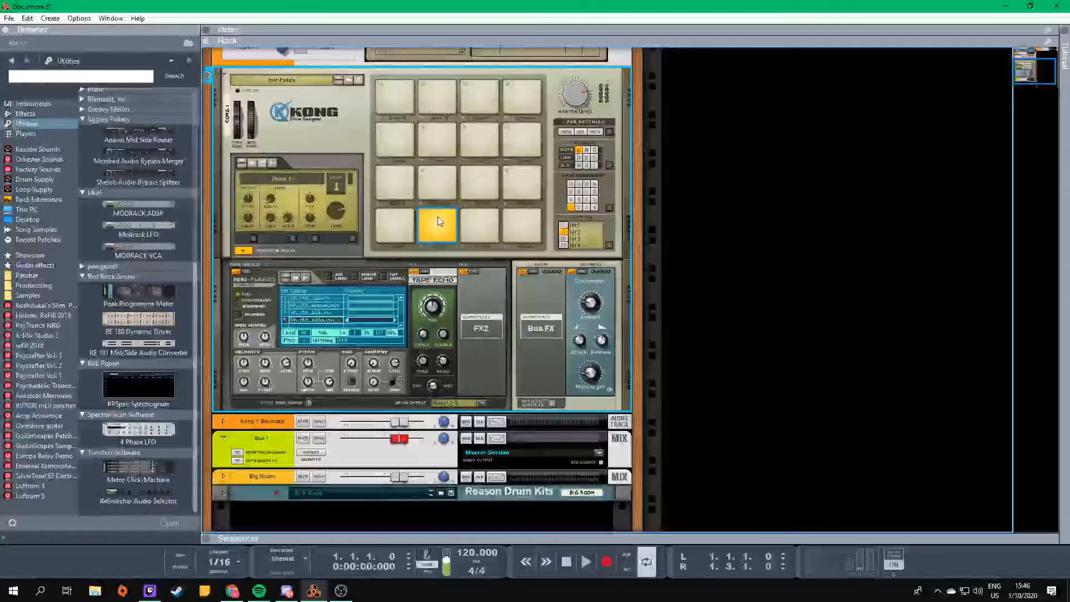
{"action": "left_click", "coordinate": [436, 220]}
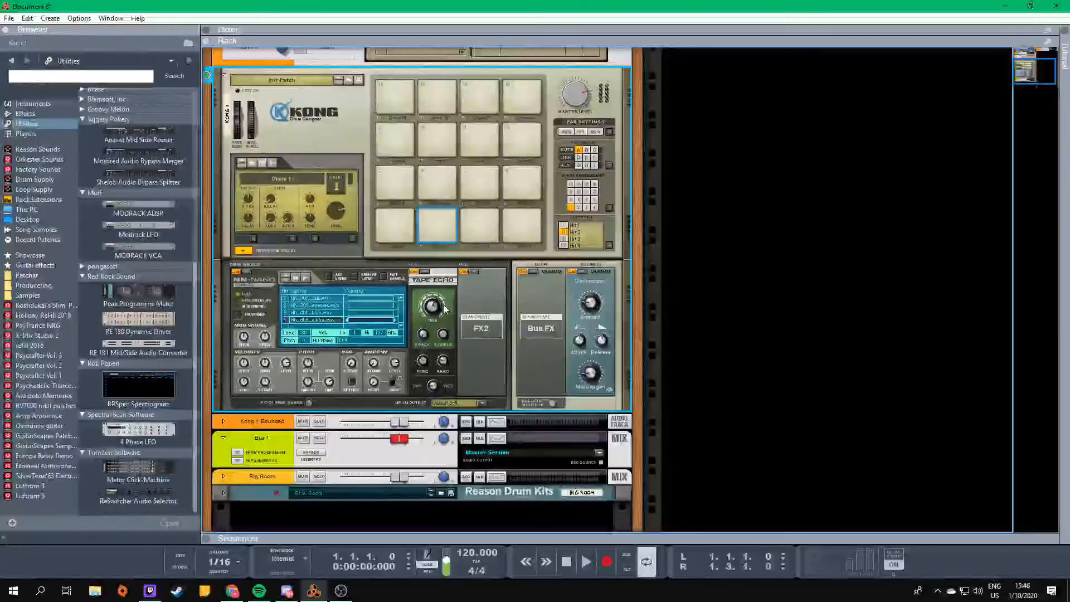
{"action": "left_click", "coordinate": [437, 222]}
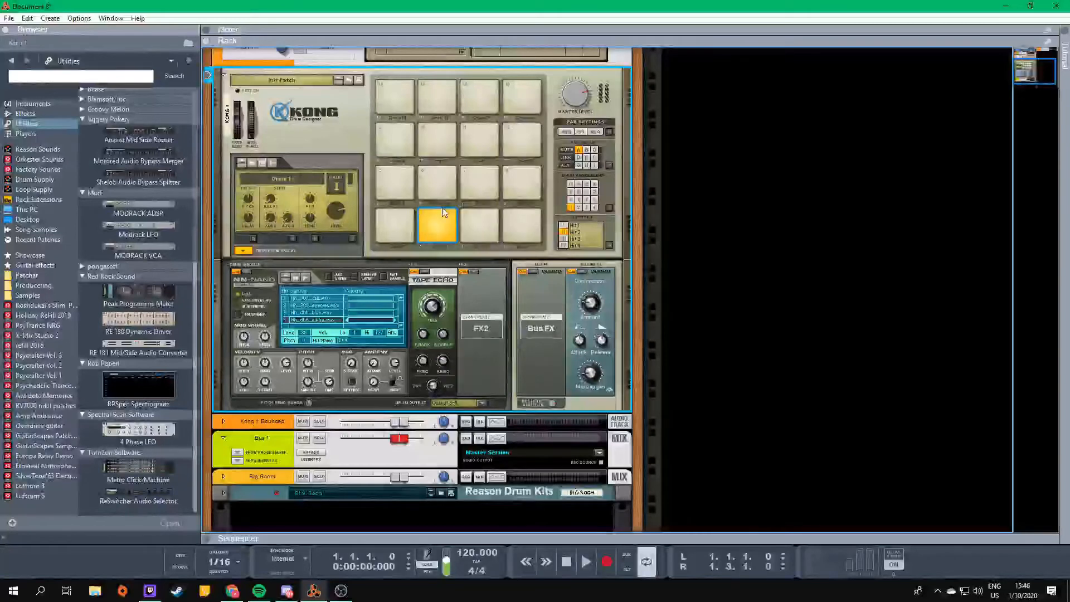
{"action": "left_click", "coordinate": [432, 222]}
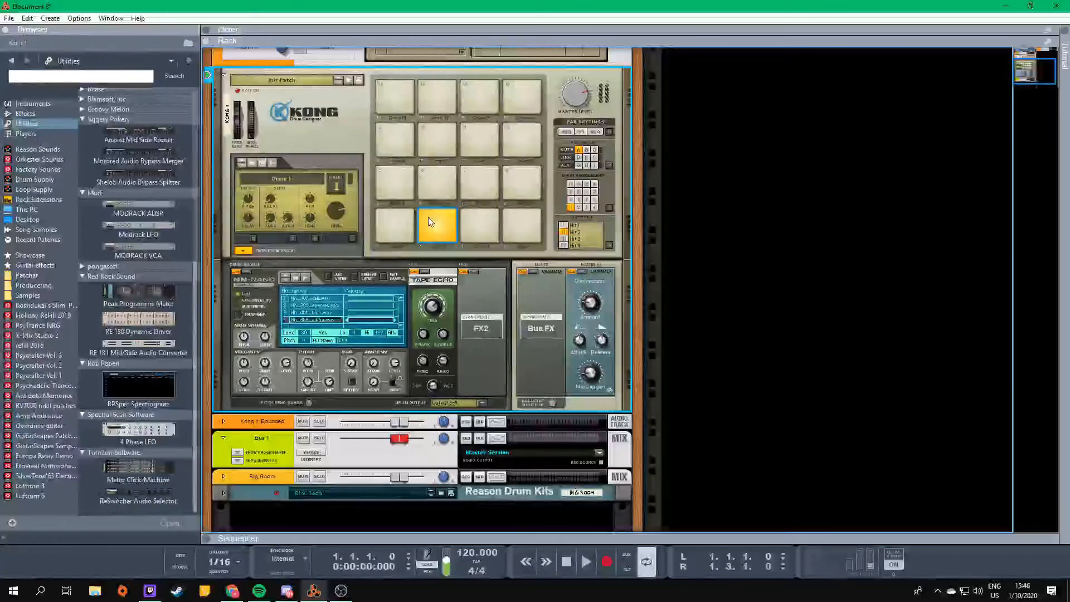
- Set drum 1's FX1 slot to Bypass and audition the different hits on pads 1 to 4
{"action": "left_click", "coordinate": [431, 273]}
{"action": "left_click", "coordinate": [440, 280]}
{"action": "left_click", "coordinate": [432, 222]}
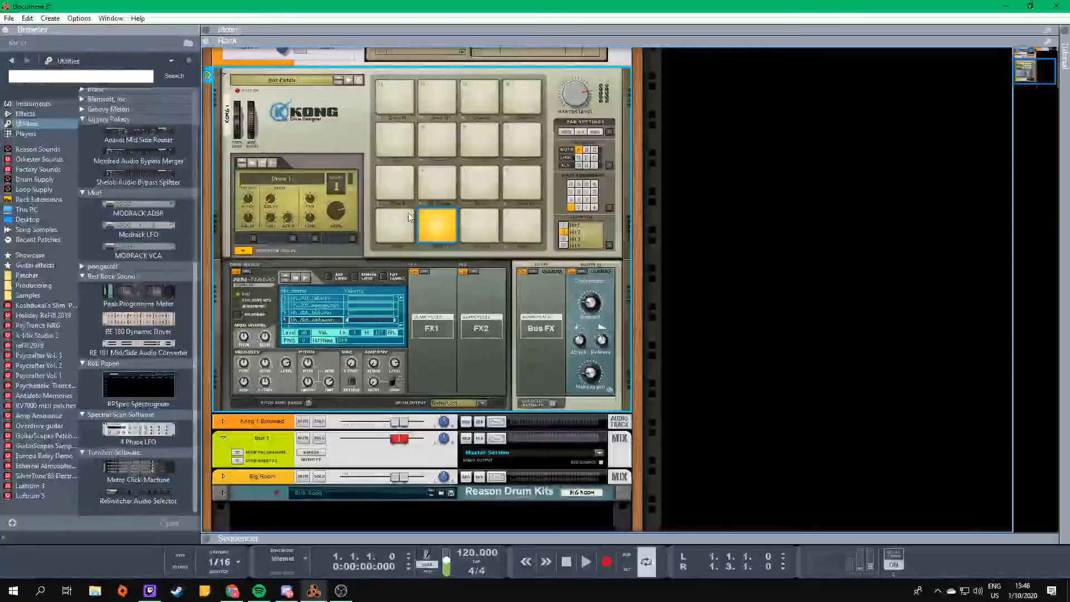
{"action": "left_click", "coordinate": [397, 218]}
{"action": "left_click", "coordinate": [480, 219]}
{"action": "left_click", "coordinate": [530, 226]}
{"action": "left_click", "coordinate": [436, 219]}
- Bring the two Kong Mix Channels back beneath Kong in the first rack column and audition pads 3, 1 and 2 again
{"action": "key", "text": "ctrl+z"}
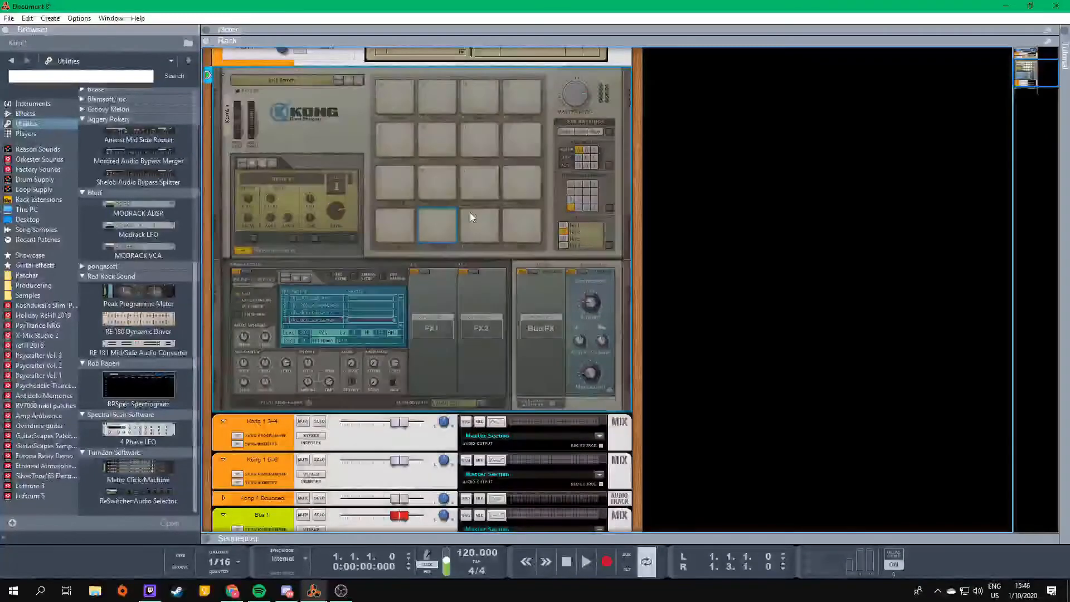
{"action": "left_click", "coordinate": [480, 219]}
{"action": "left_click", "coordinate": [390, 219]}
{"action": "left_click", "coordinate": [443, 221]}
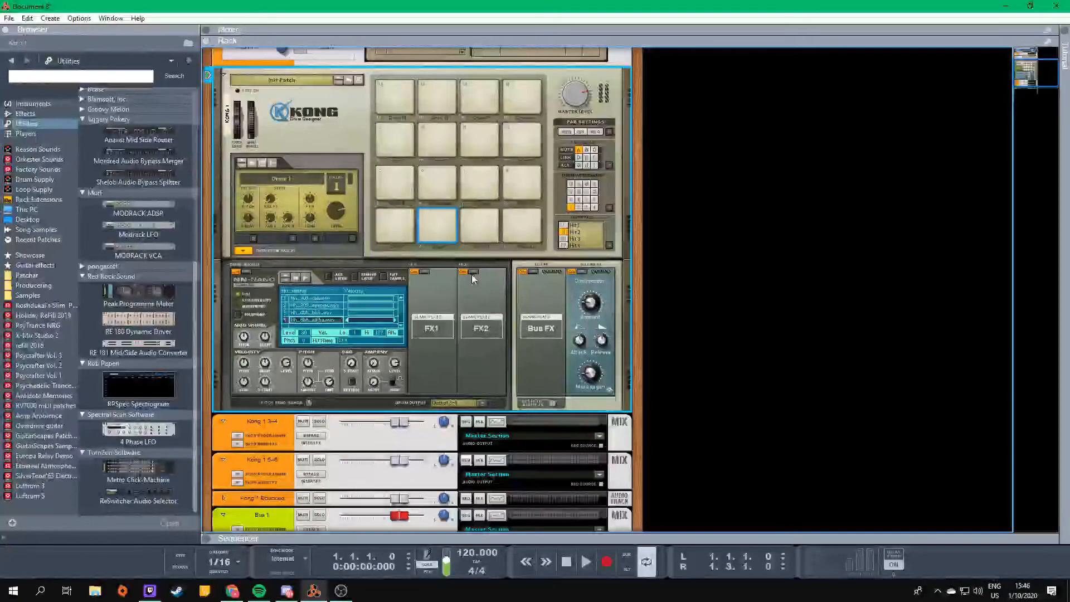
- Hide Kong's drum and FX section and audition pads 5, 6, 7 and 9
{"action": "left_click", "coordinate": [243, 250]}
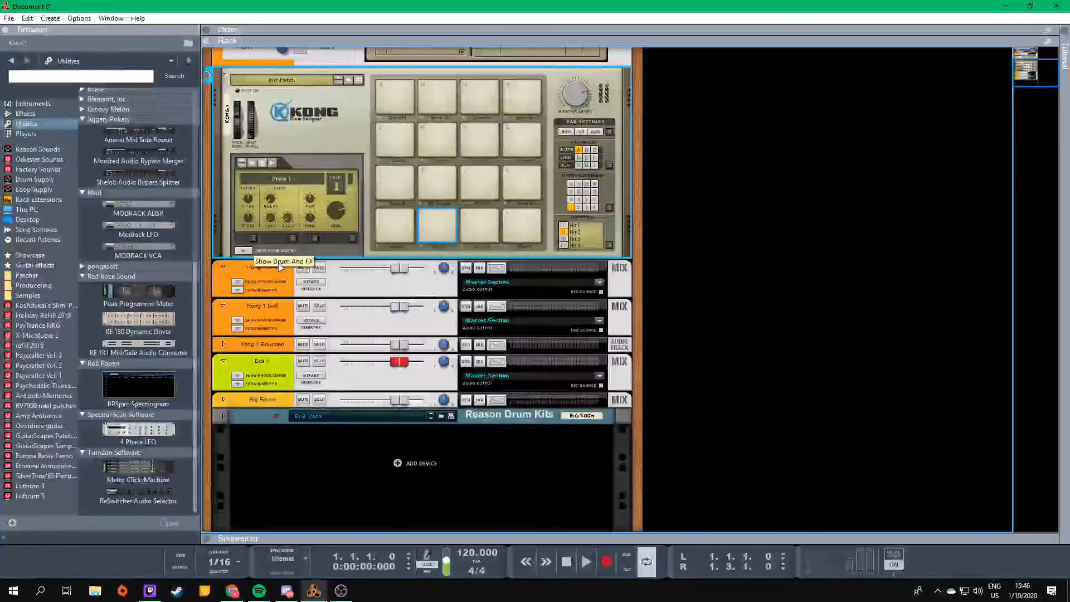
{"action": "left_click", "coordinate": [406, 177]}
{"action": "left_click", "coordinate": [440, 181]}
{"action": "left_click", "coordinate": [480, 182]}
{"action": "left_click", "coordinate": [383, 143]}
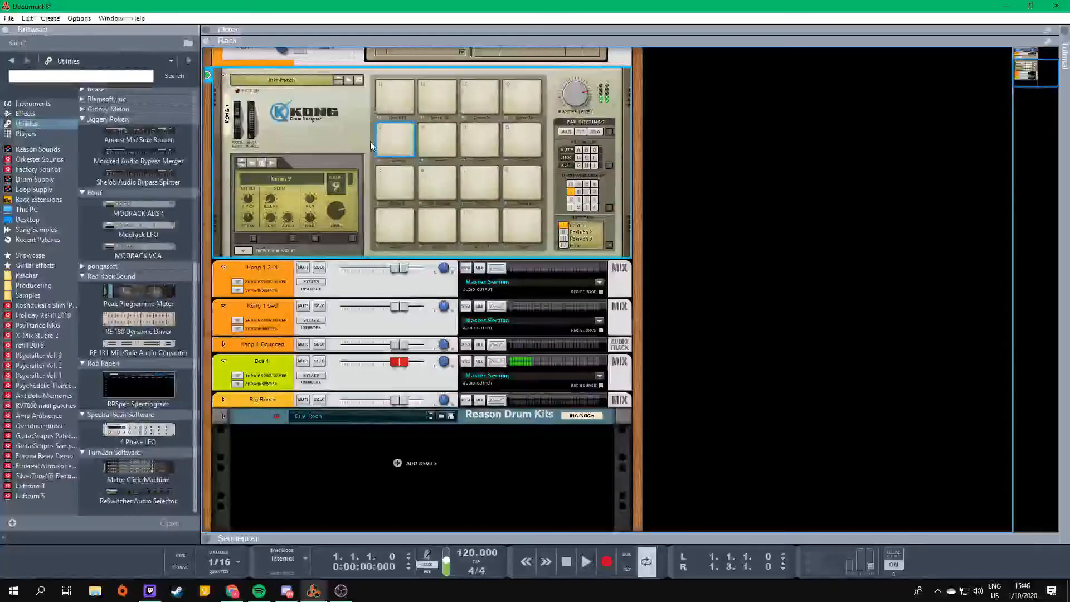
- Show Kong's drum and FX section and change drum 9's module to Physical Bass Drum
{"action": "left_click", "coordinate": [243, 250]}
{"action": "left_click", "coordinate": [251, 278]}
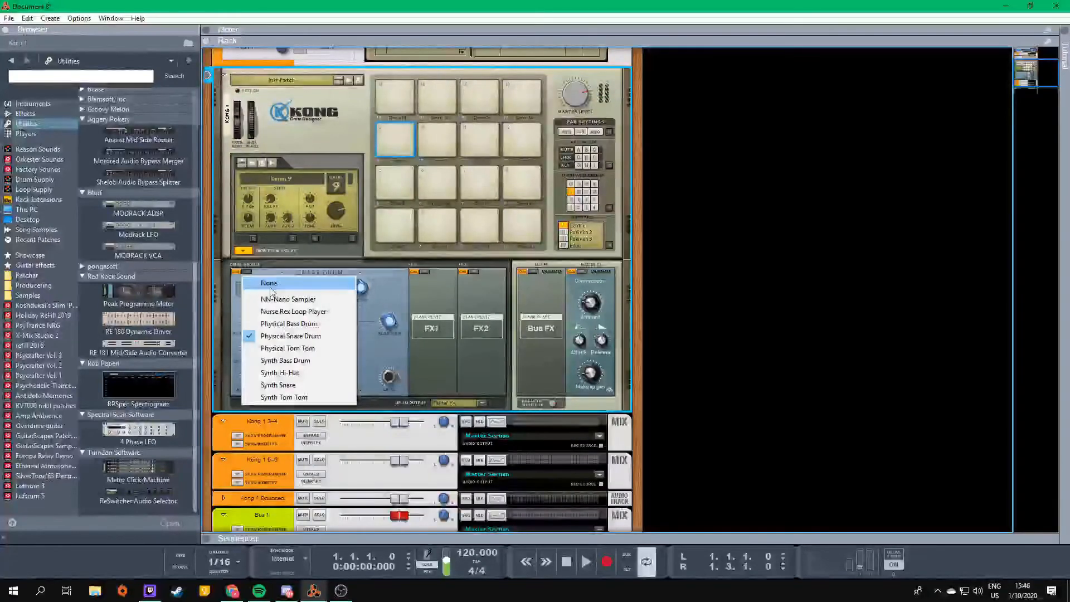
{"action": "left_click", "coordinate": [321, 328]}
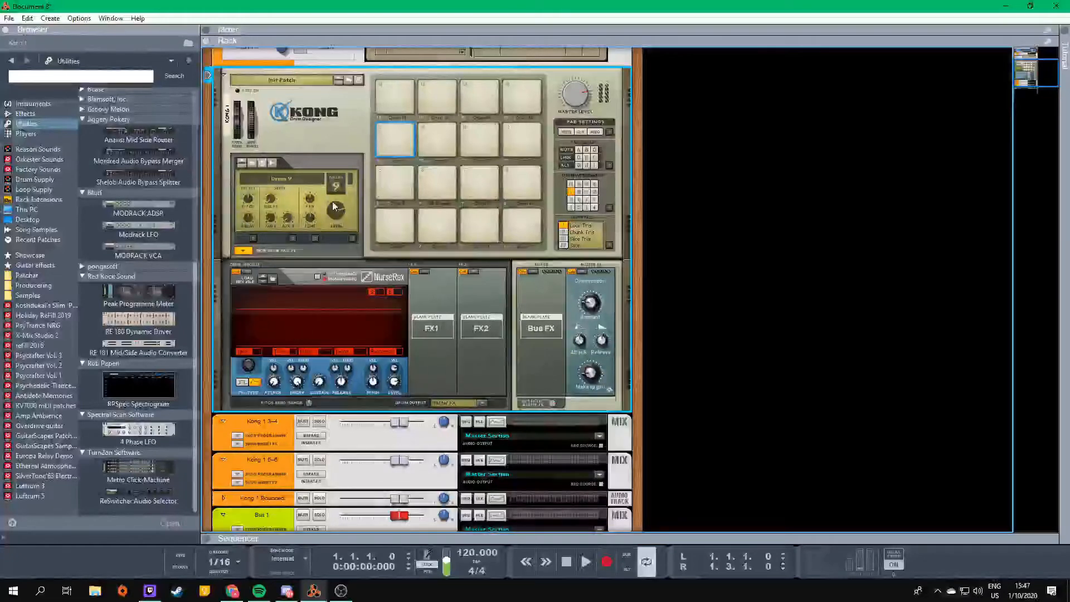
- Select pad 10 and unload its Nurse Rex loop player by setting the drum module to None
{"action": "left_click", "coordinate": [437, 139]}
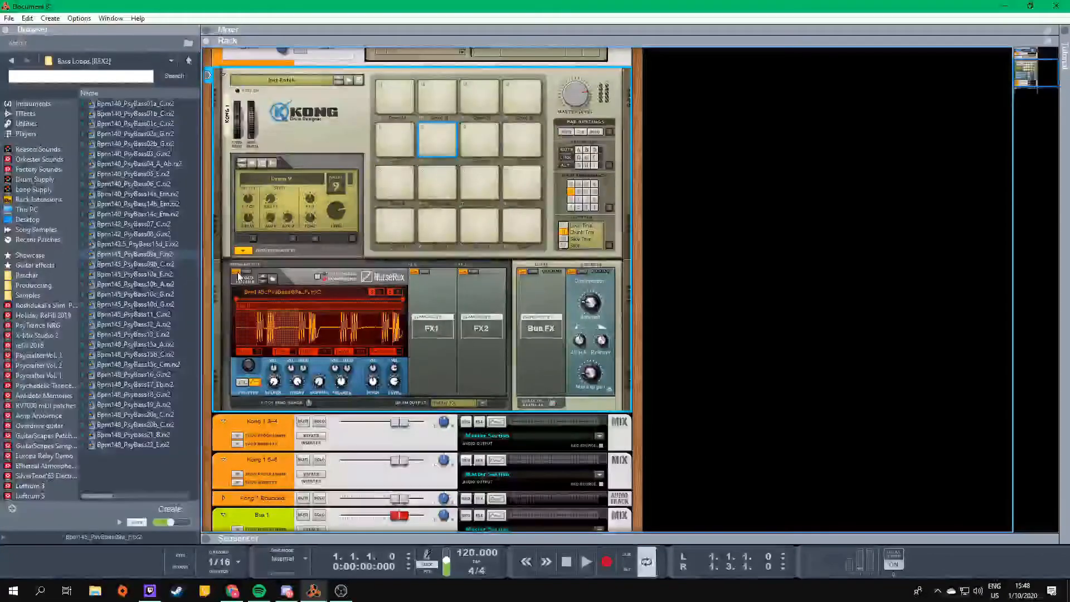
{"action": "left_click", "coordinate": [246, 274]}
{"action": "left_click", "coordinate": [266, 284]}
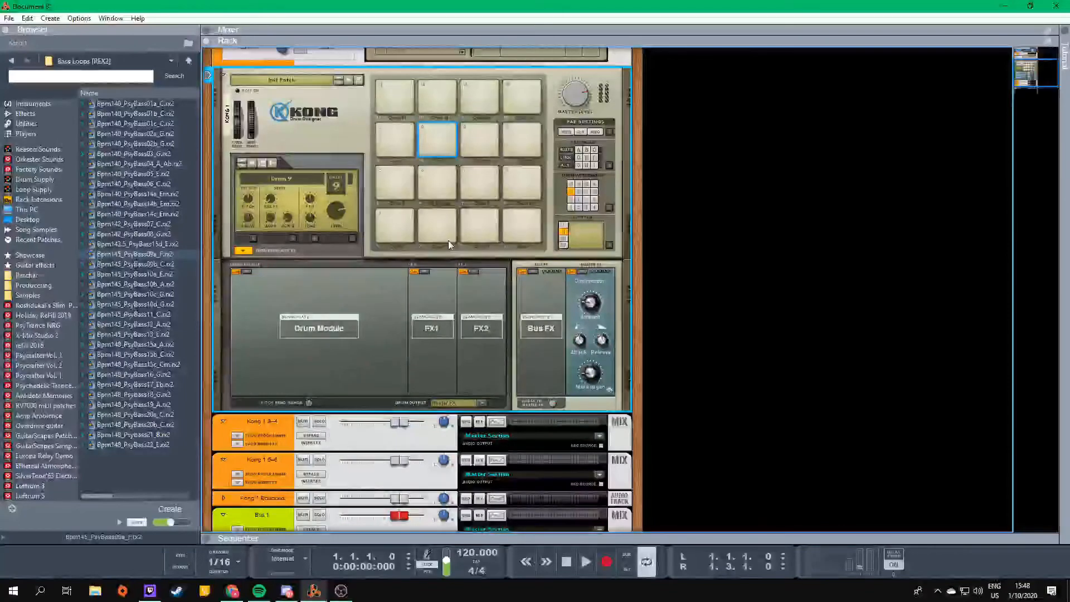
{"action": "left_click", "coordinate": [245, 272]}
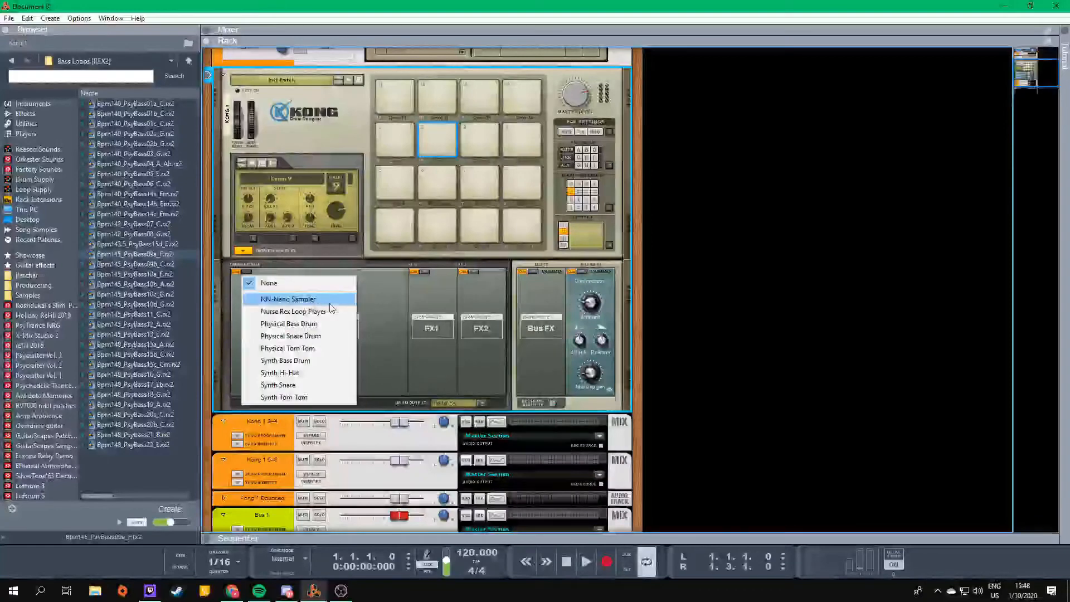
{"action": "left_click", "coordinate": [389, 312]}
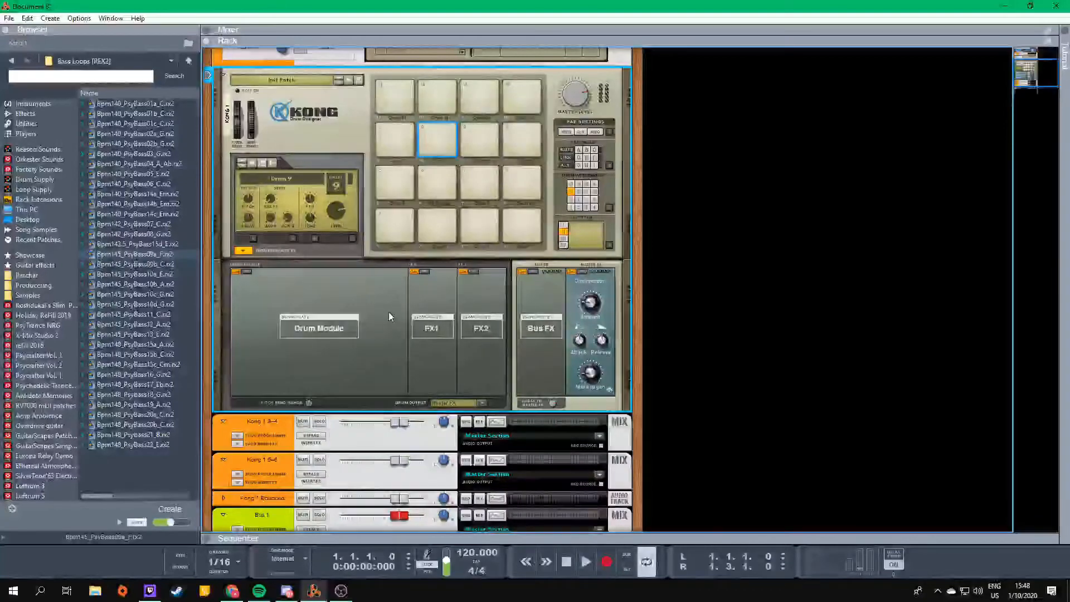
{"action": "right_click", "coordinate": [349, 139]}
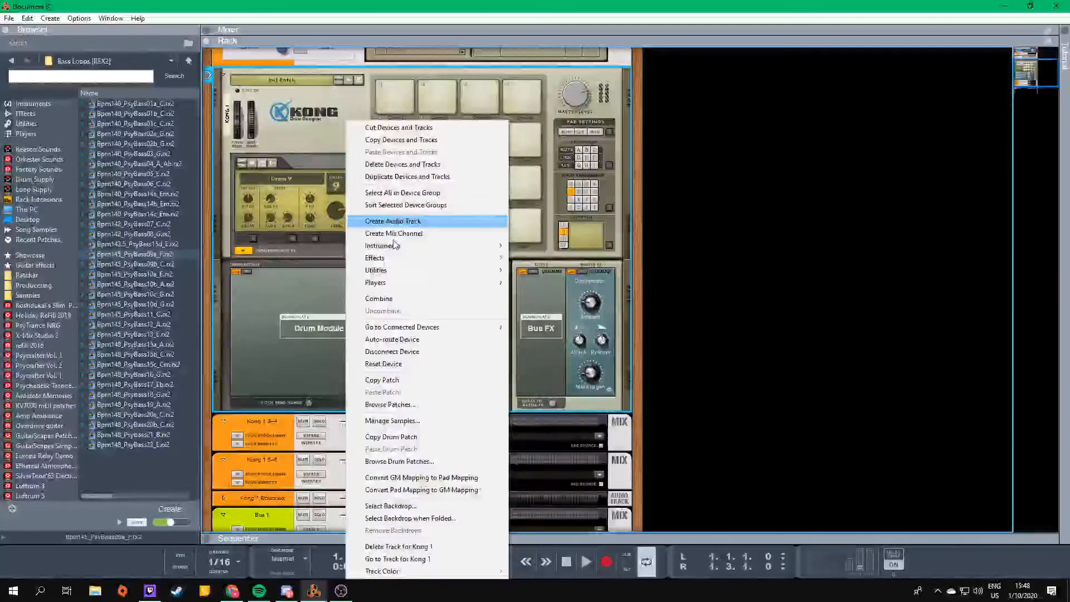
{"action": "left_click", "coordinate": [410, 165]}
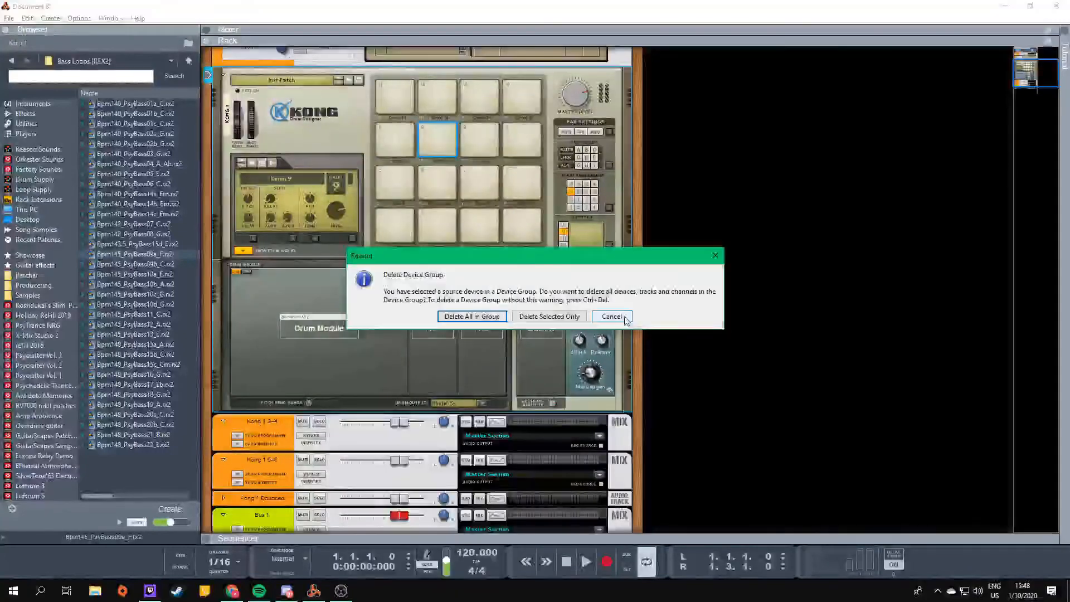
{"action": "left_click", "coordinate": [611, 316]}
- Find the Redrum Drum Computer among the browser's instruments and add it to the rack above Kong
{"action": "scroll", "coordinate": [384, 295], "scroll_direction": "up", "scroll_amount": 3}
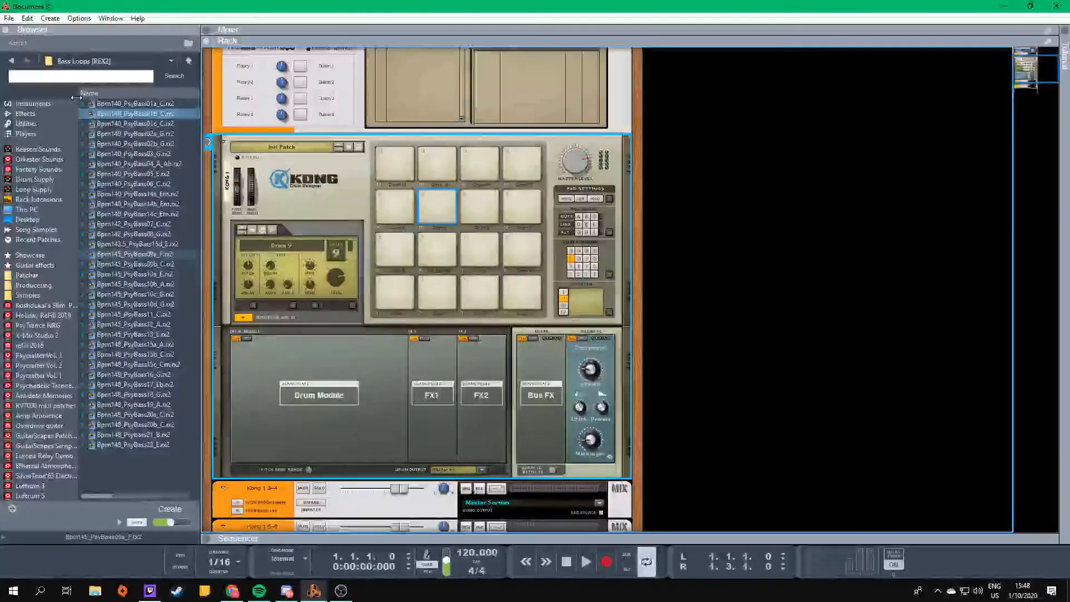
{"action": "left_click", "coordinate": [25, 114]}
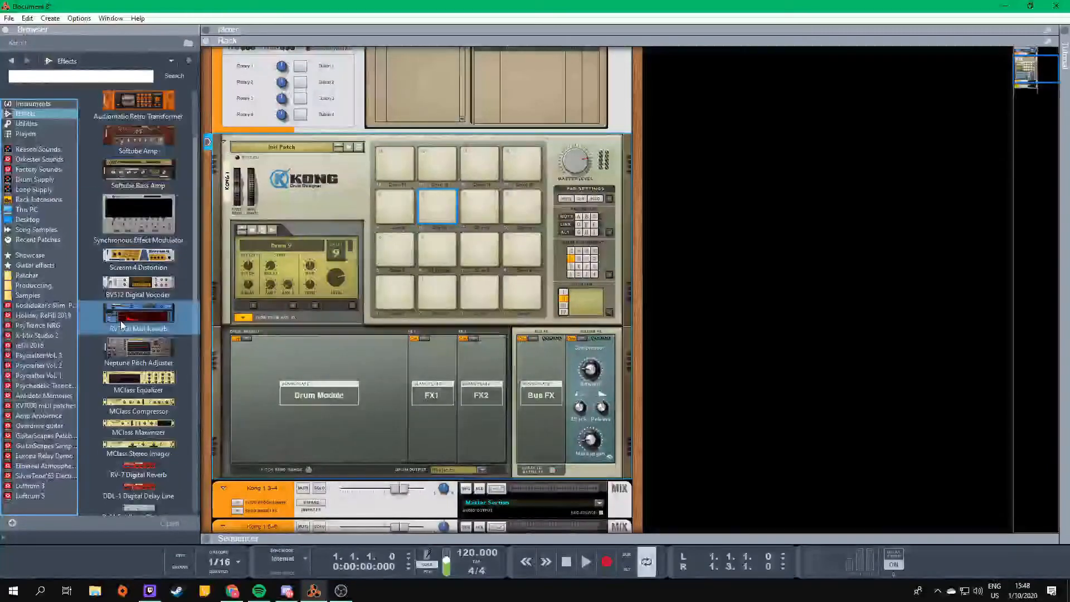
{"action": "left_click", "coordinate": [31, 103]}
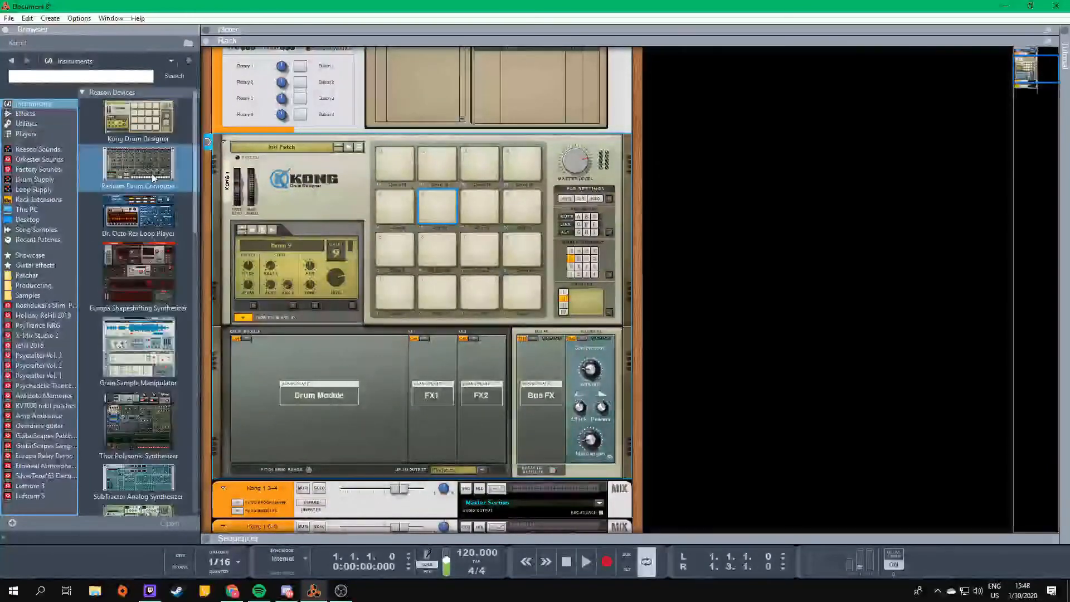
{"action": "left_click_drag", "start_coordinate": [131, 170], "coordinate": [373, 144]}
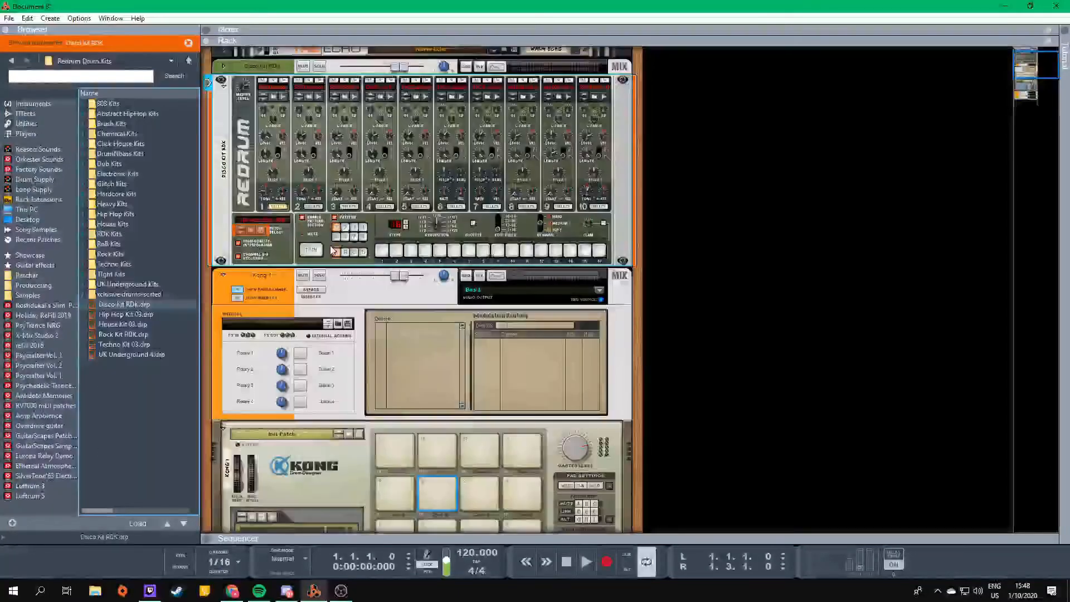
- Reveal the sequencer beneath the rack and shrink it to a shallow strip
{"action": "scroll", "coordinate": [392, 398], "scroll_direction": "down", "scroll_amount": 10}
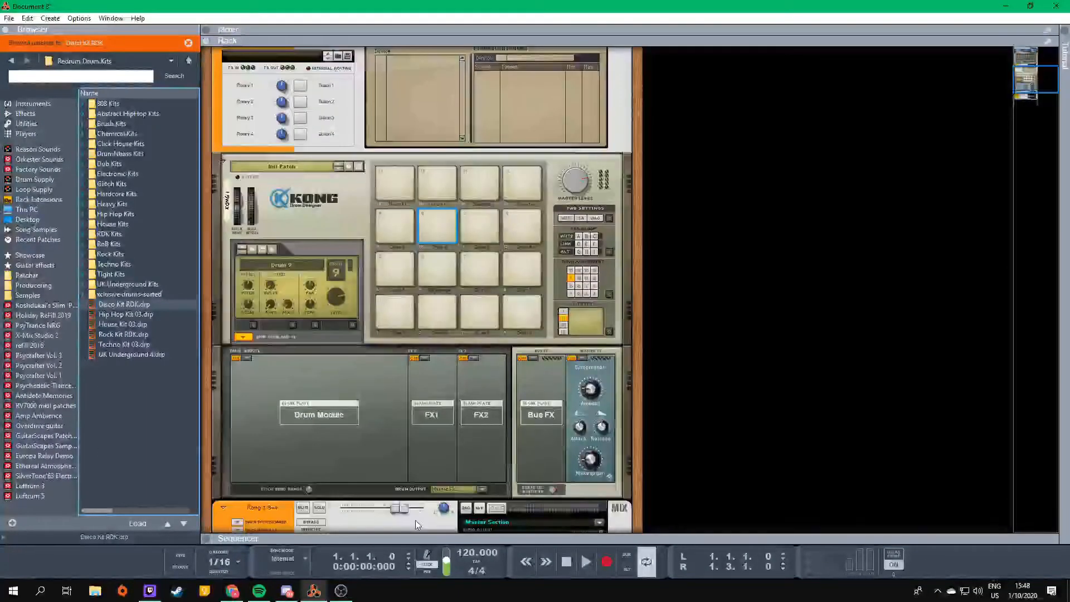
{"action": "left_click_drag", "start_coordinate": [414, 536], "coordinate": [437, 214]}
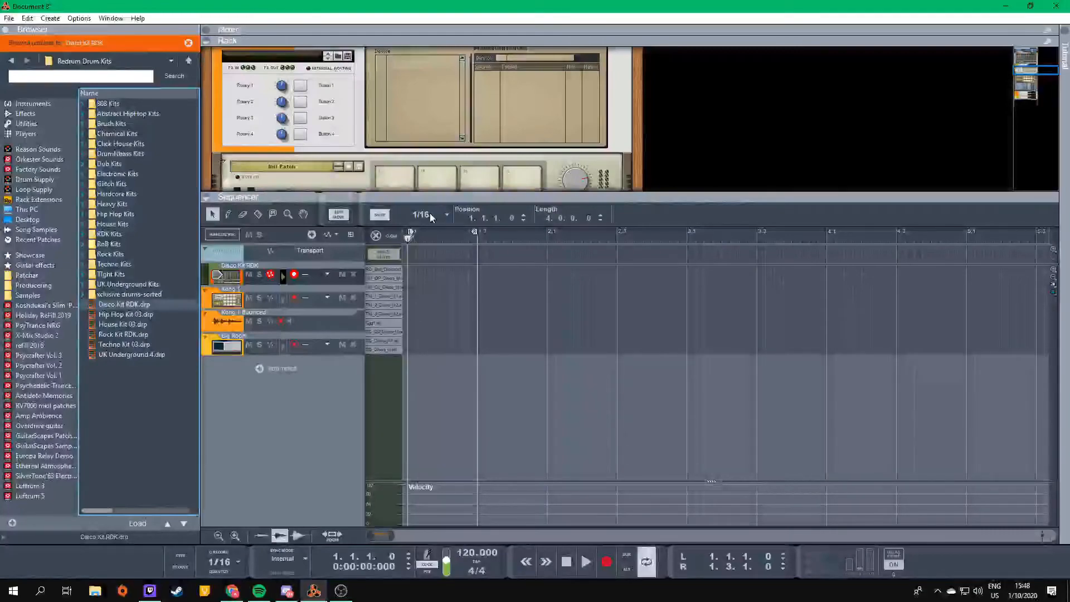
{"action": "left_click_drag", "start_coordinate": [439, 202], "coordinate": [433, 463]}
{"action": "key", "text": "Tab"}
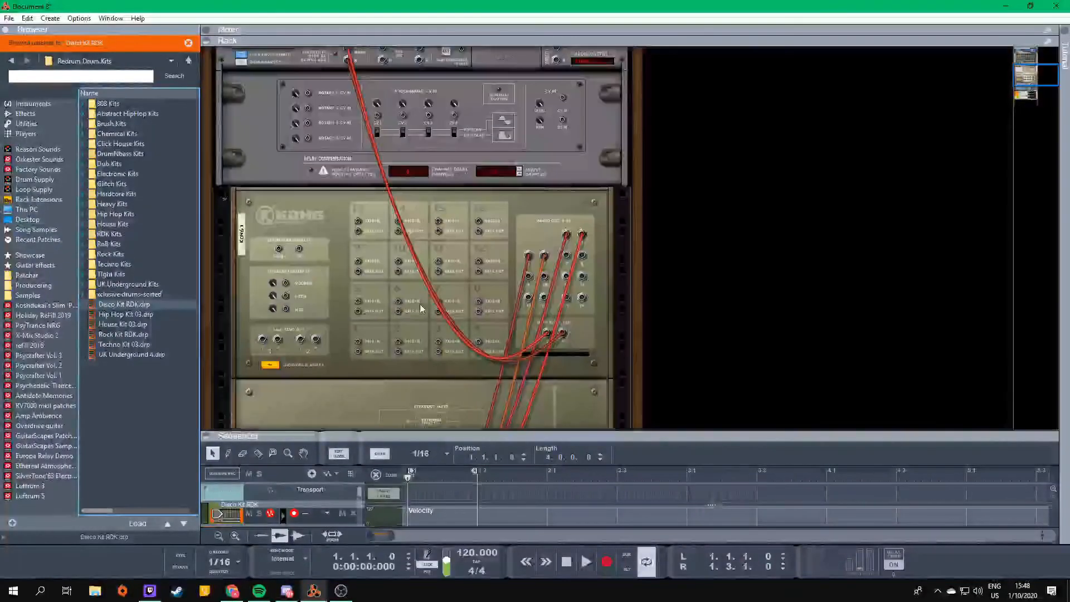
{"action": "scroll", "coordinate": [398, 256], "scroll_direction": "up", "scroll_amount": 9}
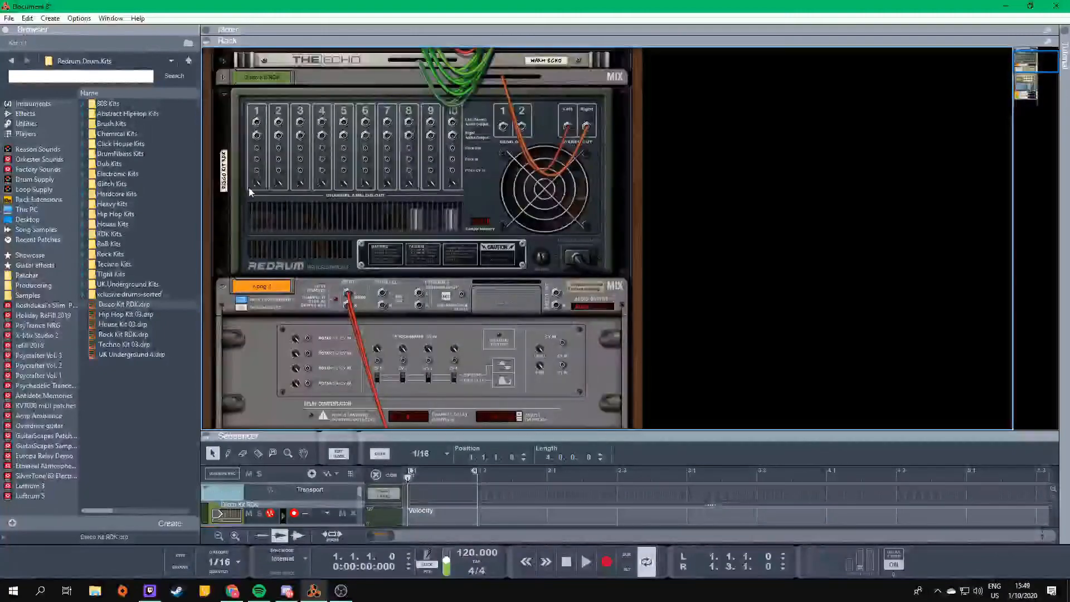
{"action": "left_click_drag", "start_coordinate": [257, 149], "coordinate": [357, 374]}
{"action": "scroll", "coordinate": [369, 386], "scroll_direction": "up", "scroll_amount": 9}
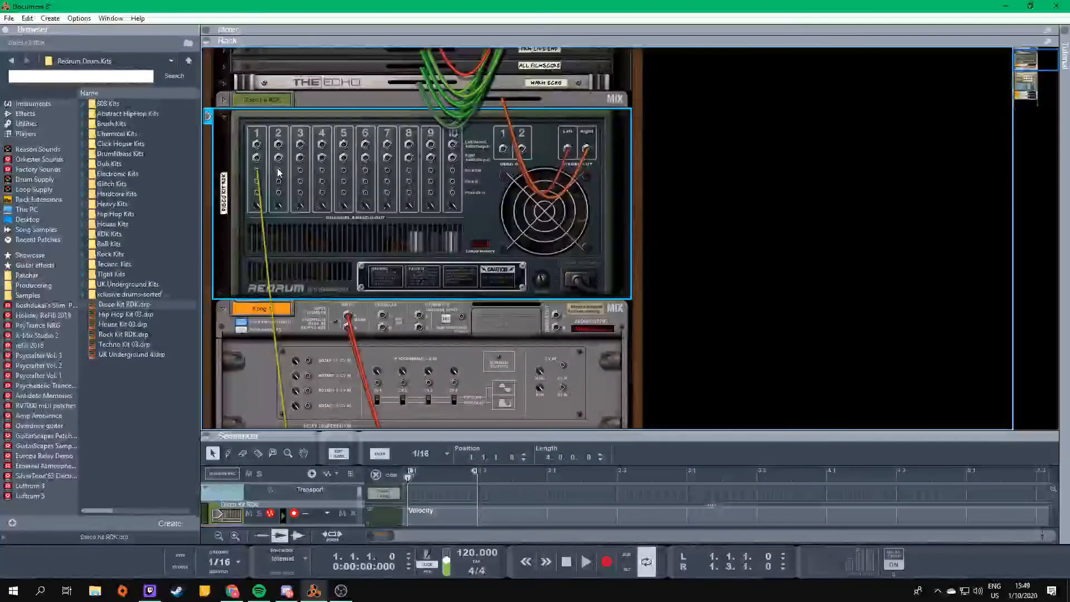
{"action": "scroll", "coordinate": [302, 160], "scroll_direction": "down", "scroll_amount": 6}
{"action": "scroll", "coordinate": [440, 340], "scroll_direction": "down", "scroll_amount": 3}
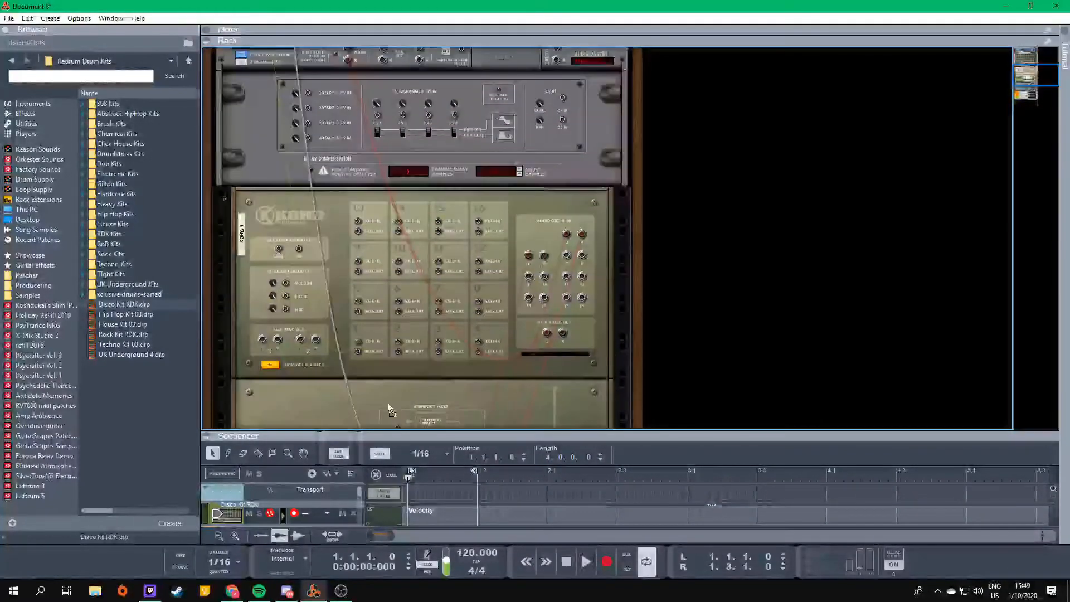
{"action": "left_click_drag", "start_coordinate": [439, 345], "coordinate": [301, 98]}
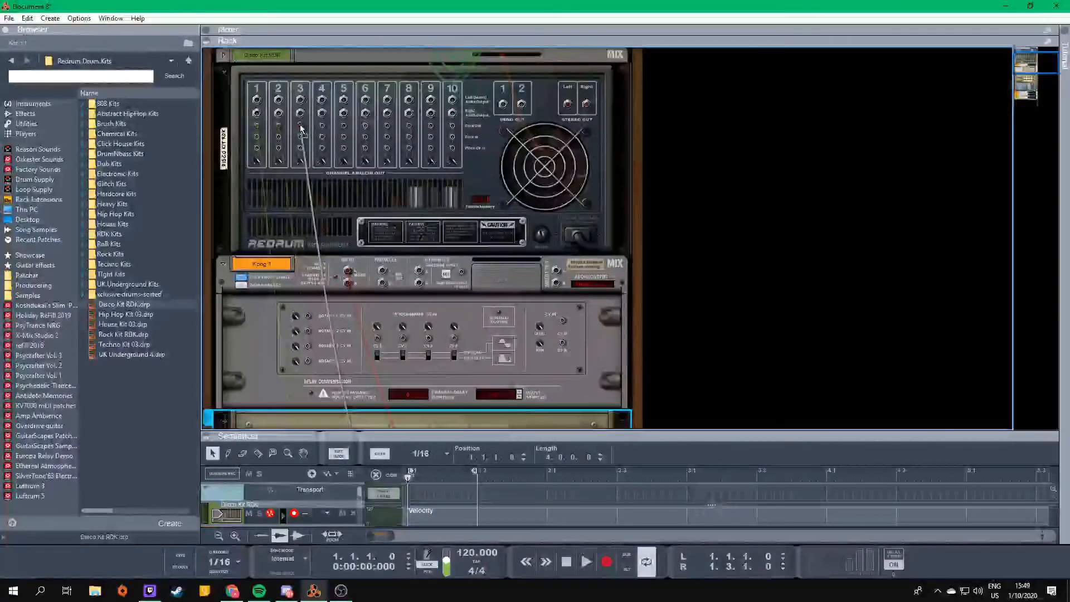
- Return to the rack's front and program hits on steps 1, 5 and 8 of Redrum's drum 1 pattern
{"action": "key", "text": "Tab"}
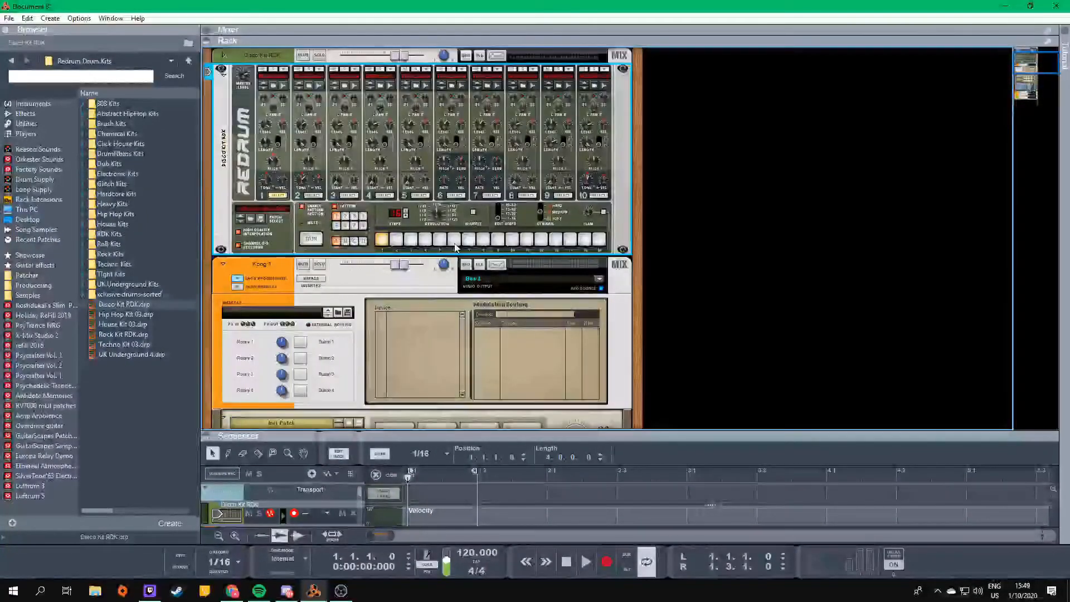
{"action": "scroll", "coordinate": [386, 245], "scroll_direction": "up", "scroll_amount": 2}
{"action": "left_click", "coordinate": [223, 139]}
{"action": "right_click", "coordinate": [249, 137]}
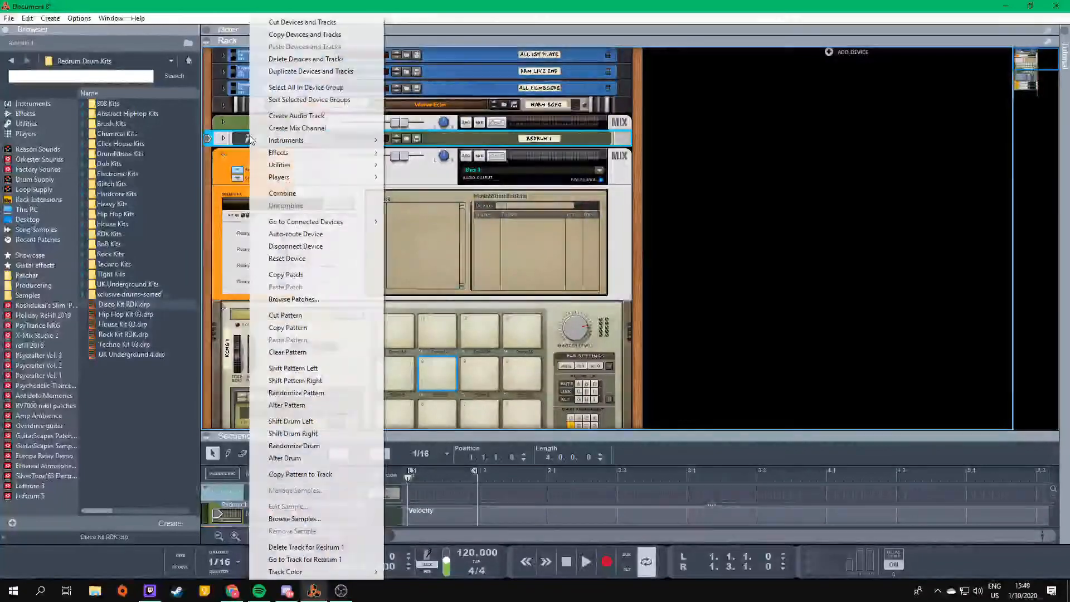
{"action": "left_click", "coordinate": [224, 138]}
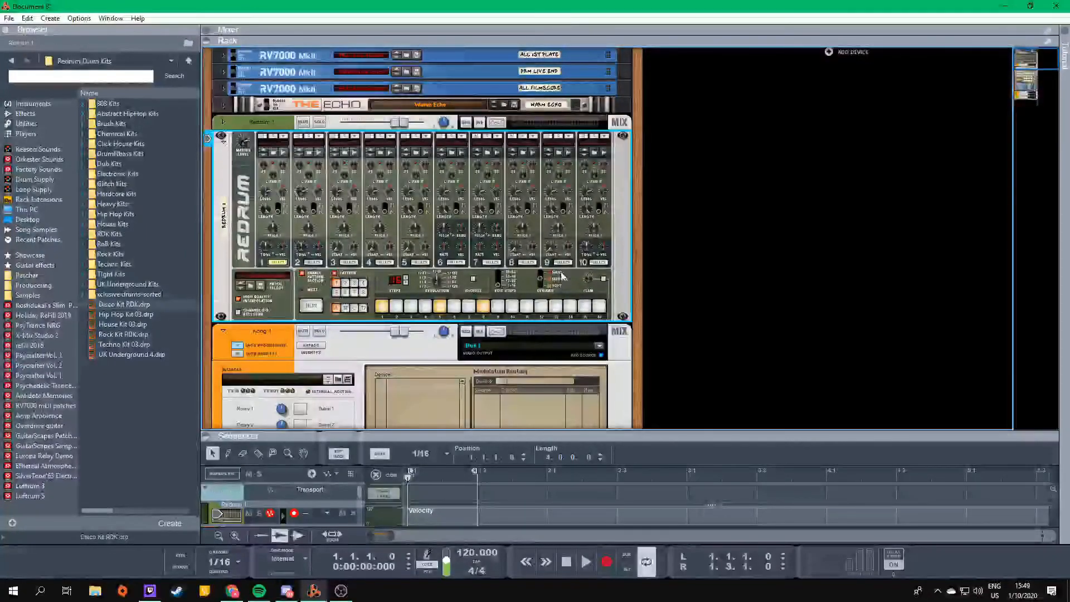
- Delete the Redrum device together with its track and mix channel
{"action": "right_click", "coordinate": [240, 206]}
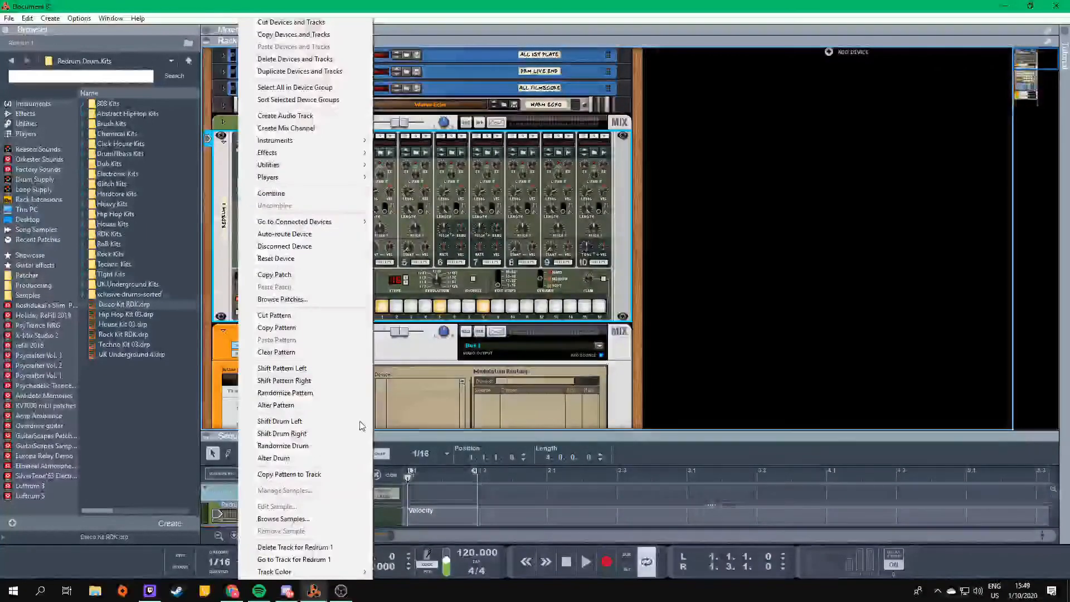
{"action": "left_click", "coordinate": [283, 58]}
{"action": "left_click", "coordinate": [365, 338]}
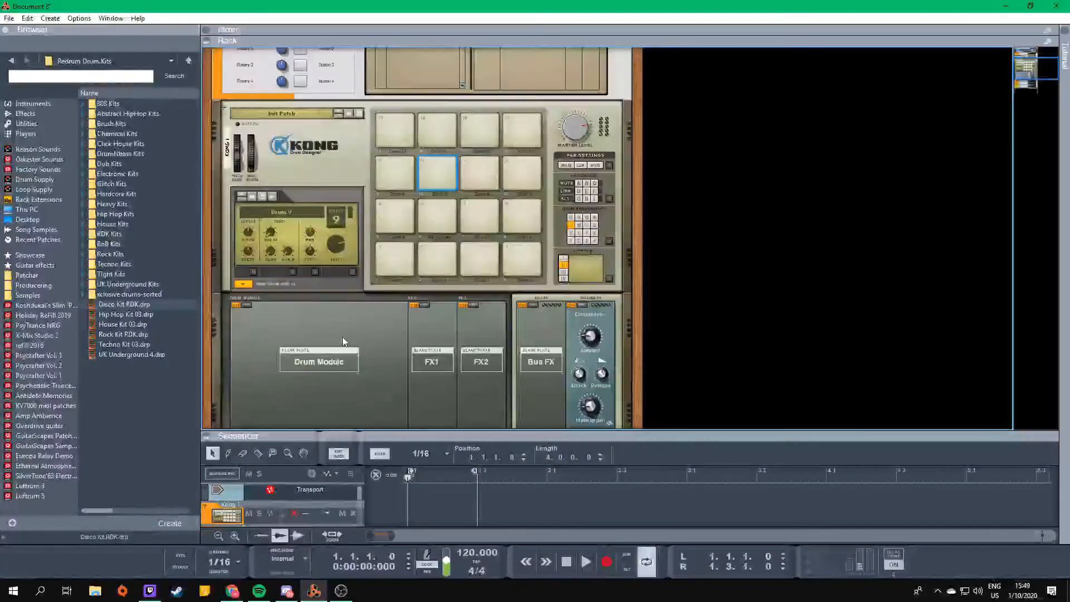
- Hide and show the Kong 1 mix channel's programmer, and fold and unfold the Kong device
{"action": "scroll", "coordinate": [338, 331], "scroll_direction": "up", "scroll_amount": 3}
{"action": "left_click", "coordinate": [236, 104]}
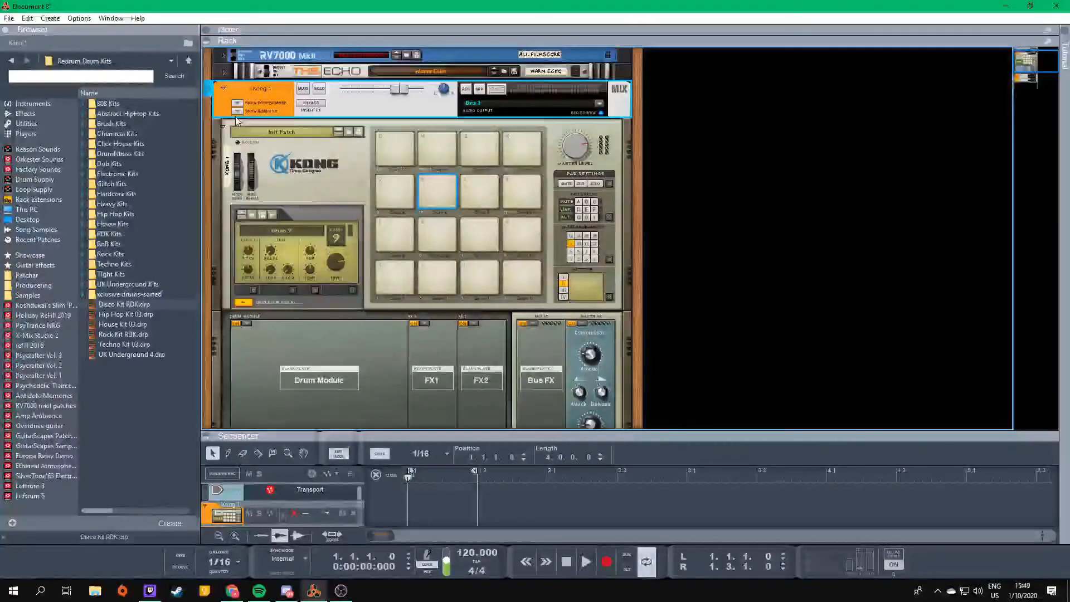
{"action": "left_click", "coordinate": [237, 111]}
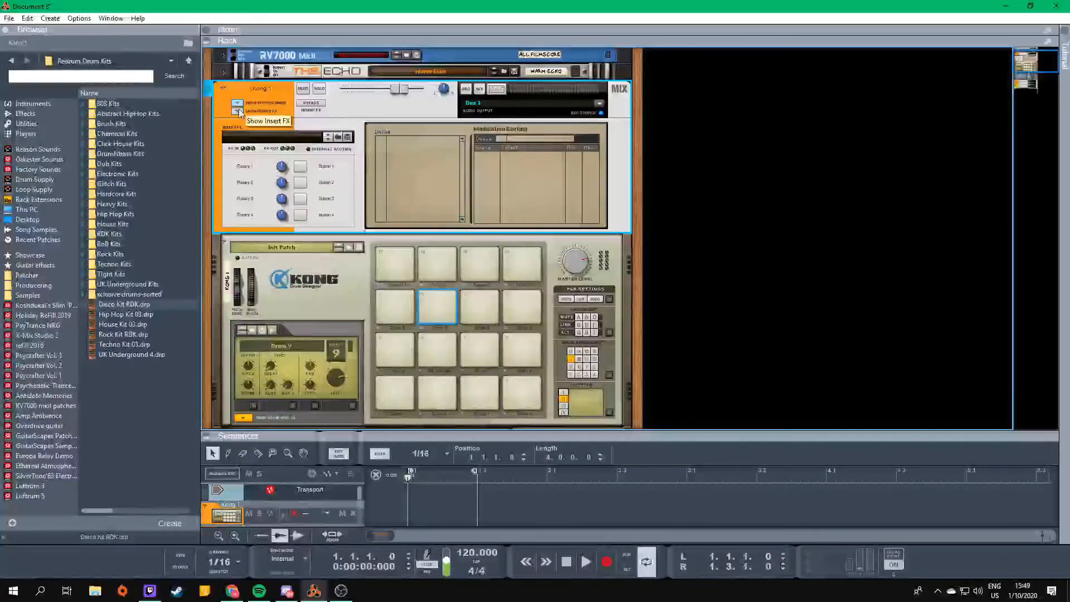
{"action": "left_click", "coordinate": [220, 245]}
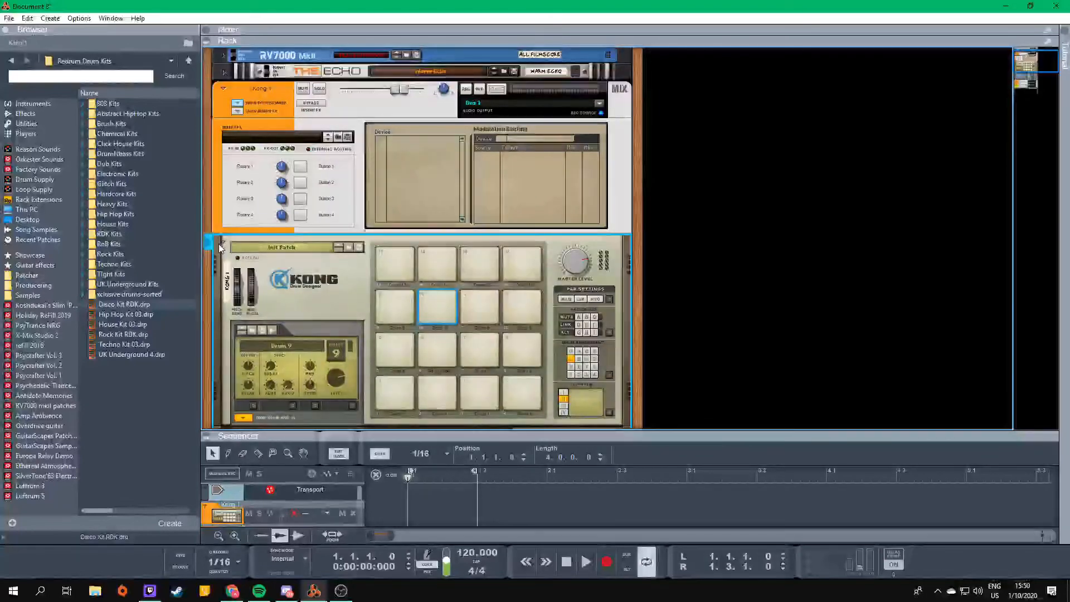
{"action": "left_click", "coordinate": [223, 244]}
{"action": "left_click", "coordinate": [222, 244]}
{"action": "scroll", "coordinate": [315, 239], "scroll_direction": "down", "scroll_amount": 3}
{"action": "scroll", "coordinate": [290, 256], "scroll_direction": "up", "scroll_amount": 1}
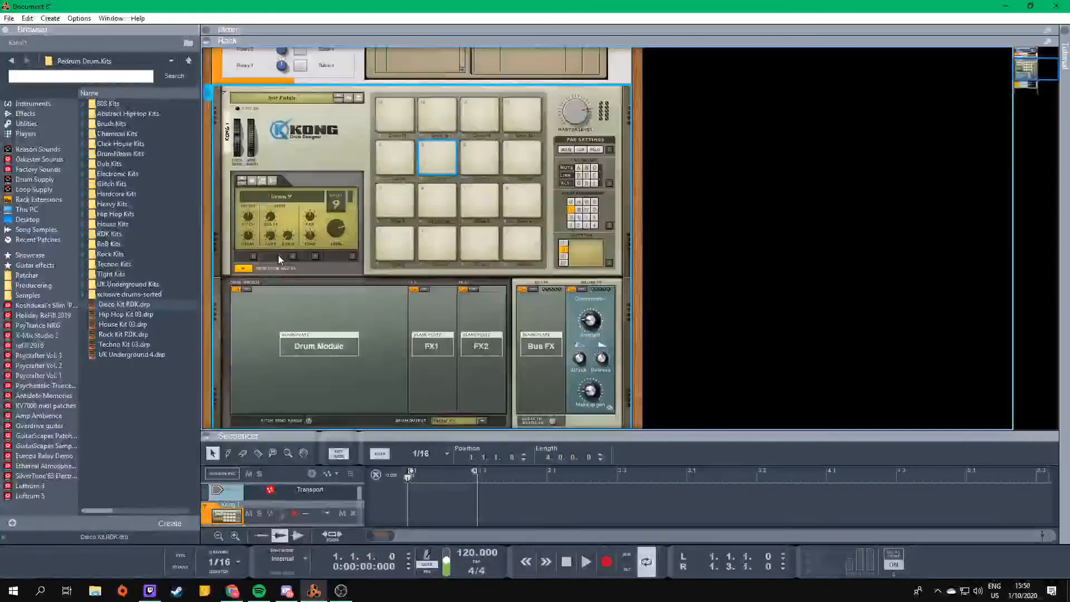
{"action": "left_click", "coordinate": [281, 287]}
{"action": "left_click", "coordinate": [279, 288]}
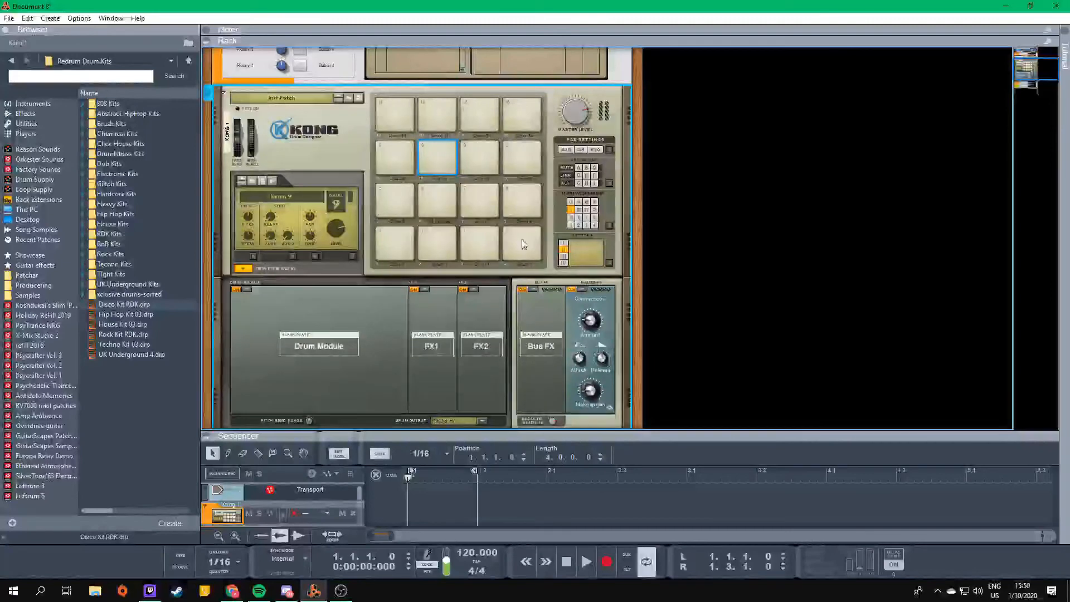
- Audition pads in Kong's lowest row, including pad 4, and select the empty pad 8
{"action": "left_click", "coordinate": [424, 245]}
{"action": "left_click", "coordinate": [493, 239]}
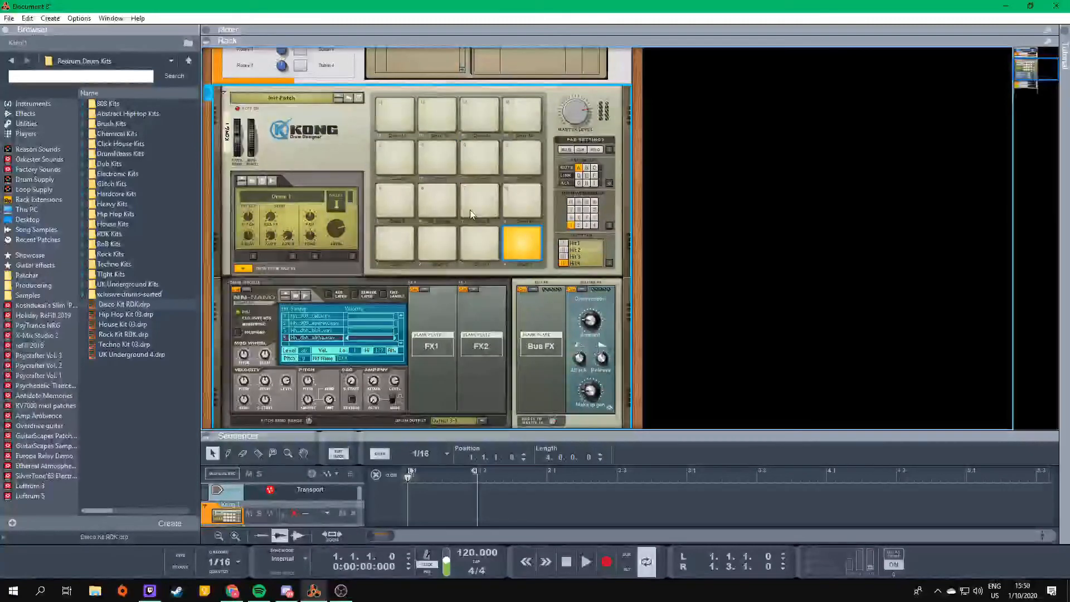
{"action": "left_click", "coordinate": [485, 195]}
{"action": "scroll", "coordinate": [393, 320], "scroll_direction": "down", "scroll_amount": 5}
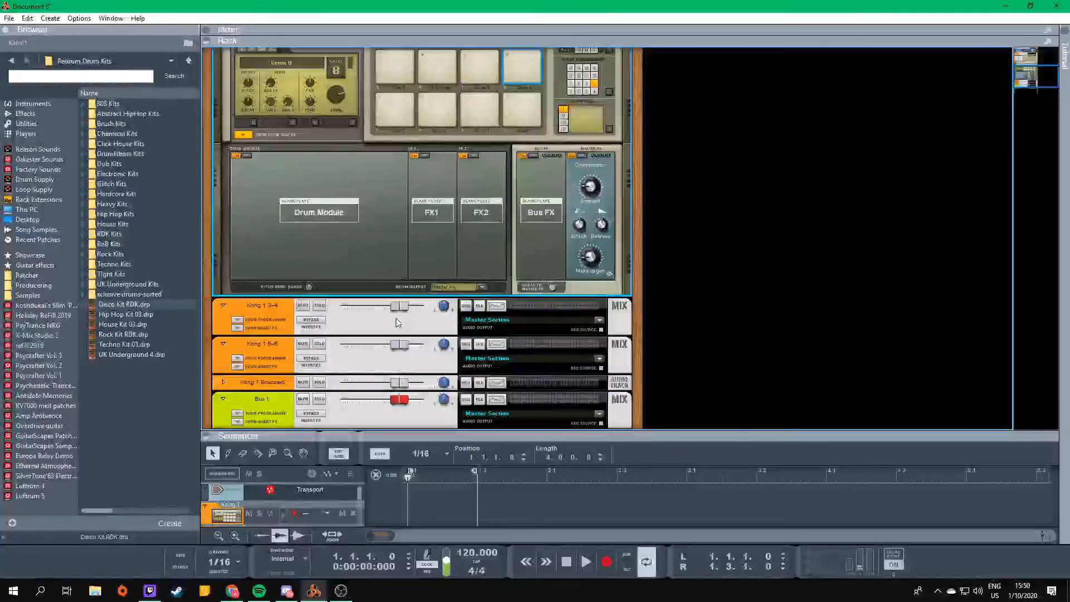
{"action": "scroll", "coordinate": [392, 325], "scroll_direction": "up", "scroll_amount": 5}
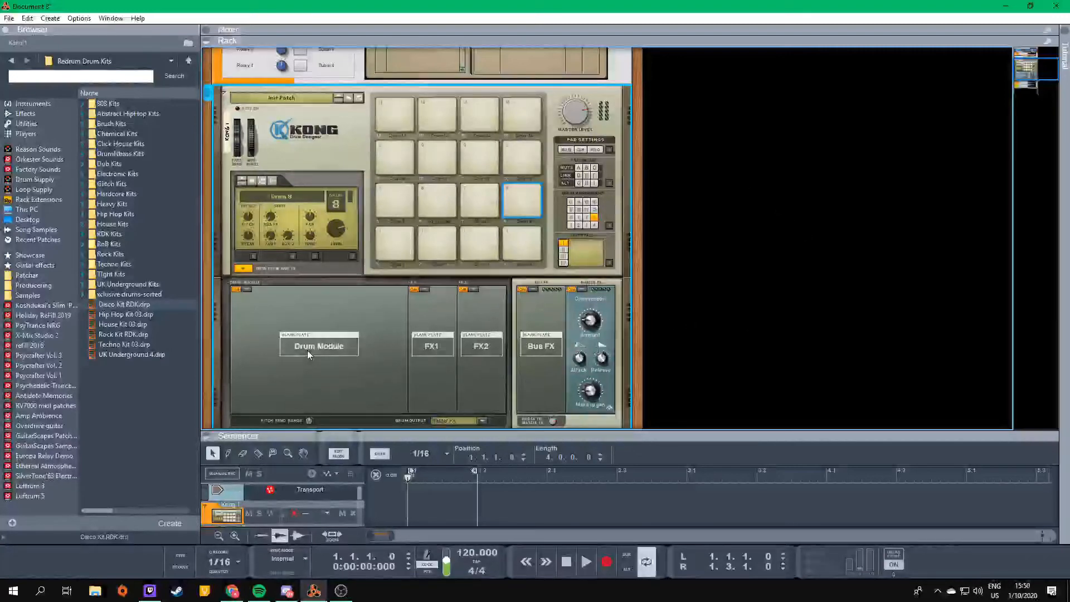
{"action": "scroll", "coordinate": [246, 304], "scroll_direction": "down", "scroll_amount": 2}
{"action": "scroll", "coordinate": [240, 282], "scroll_direction": "up", "scroll_amount": 2}
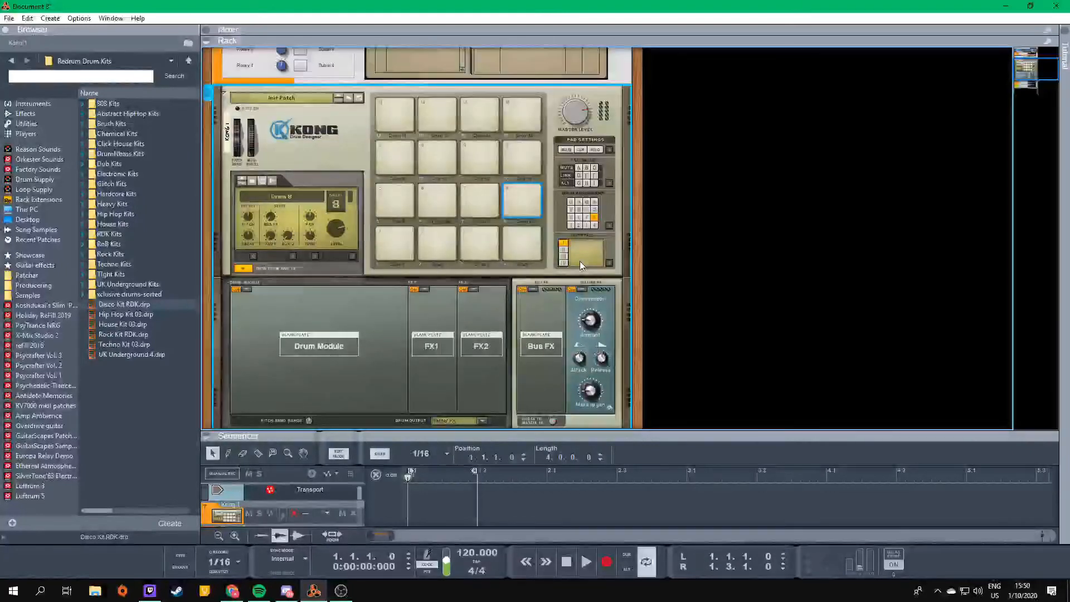
{"action": "scroll", "coordinate": [474, 279], "scroll_direction": "down", "scroll_amount": 2}
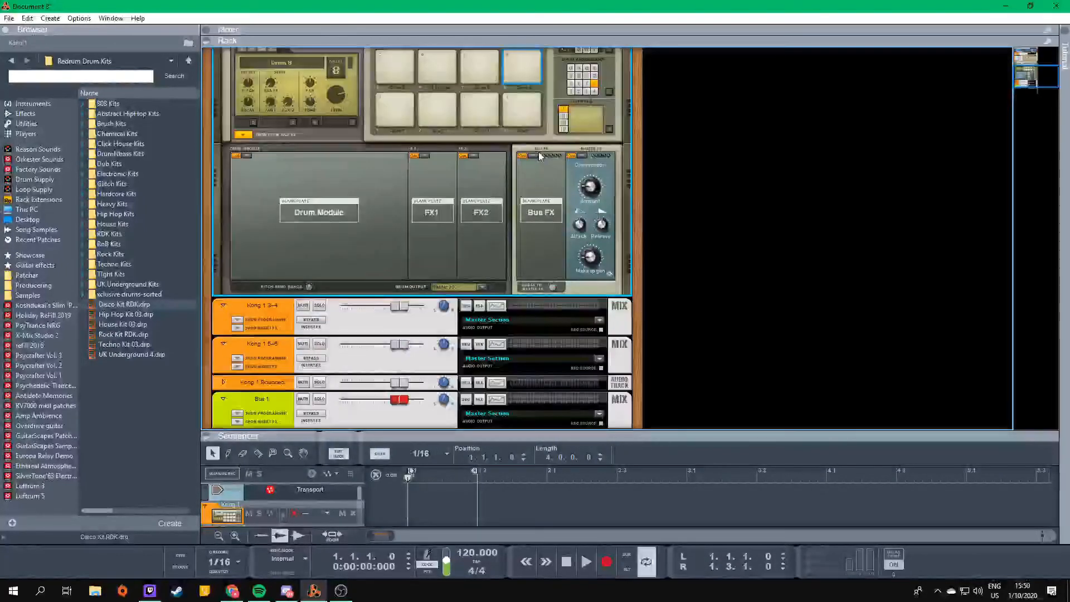
- Load the Noise generator into drum 8's FX1 slot and audition pad 8, comparing it with pad 12
{"action": "left_click", "coordinate": [426, 157]}
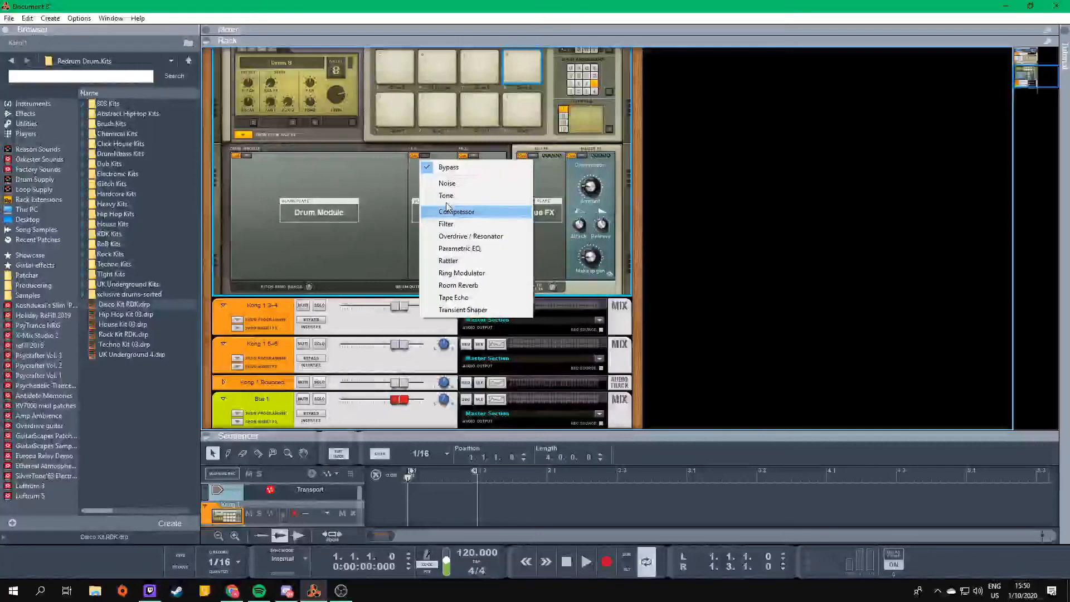
{"action": "left_click", "coordinate": [450, 186]}
{"action": "scroll", "coordinate": [456, 273], "scroll_direction": "up", "scroll_amount": 1}
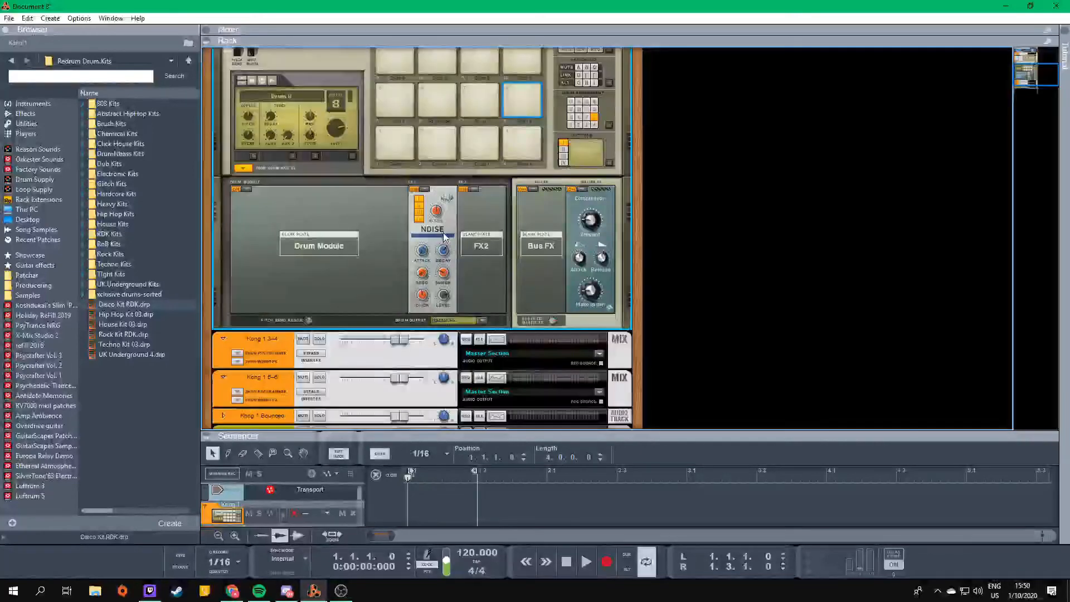
{"action": "left_click", "coordinate": [519, 97]}
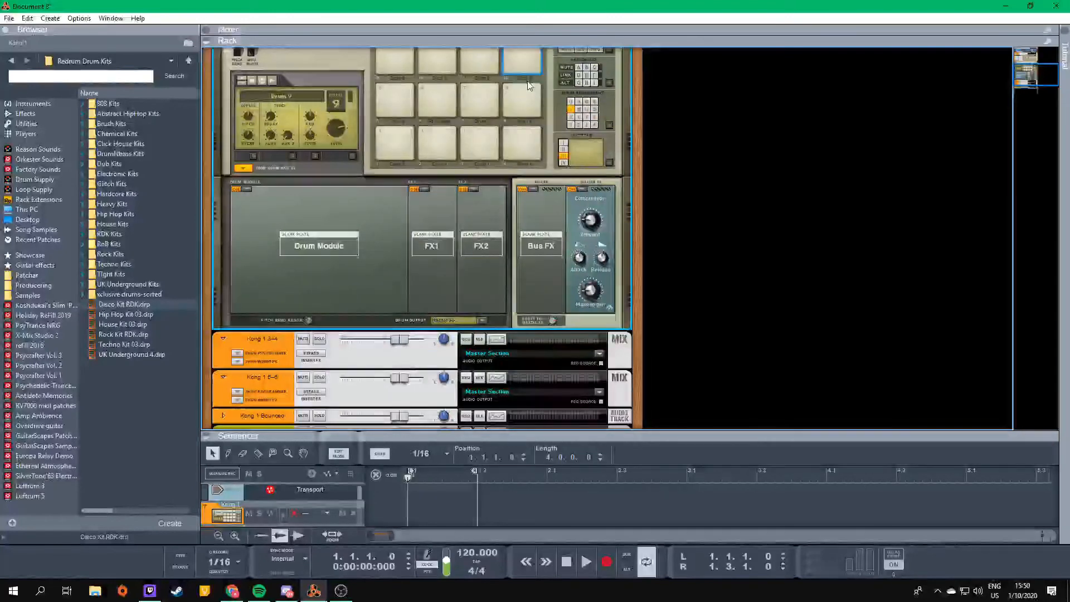
{"action": "left_click", "coordinate": [523, 96]}
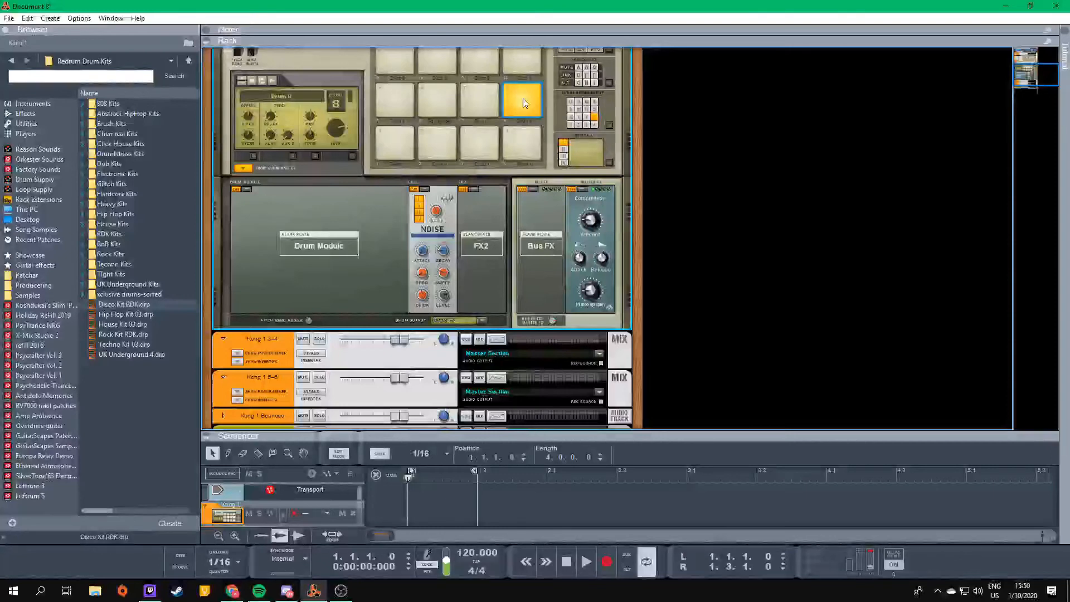
- Load the Synth Hi-Hat into drum 8's drum module slot, ahead of the Noise generator
{"action": "left_click", "coordinate": [246, 189]}
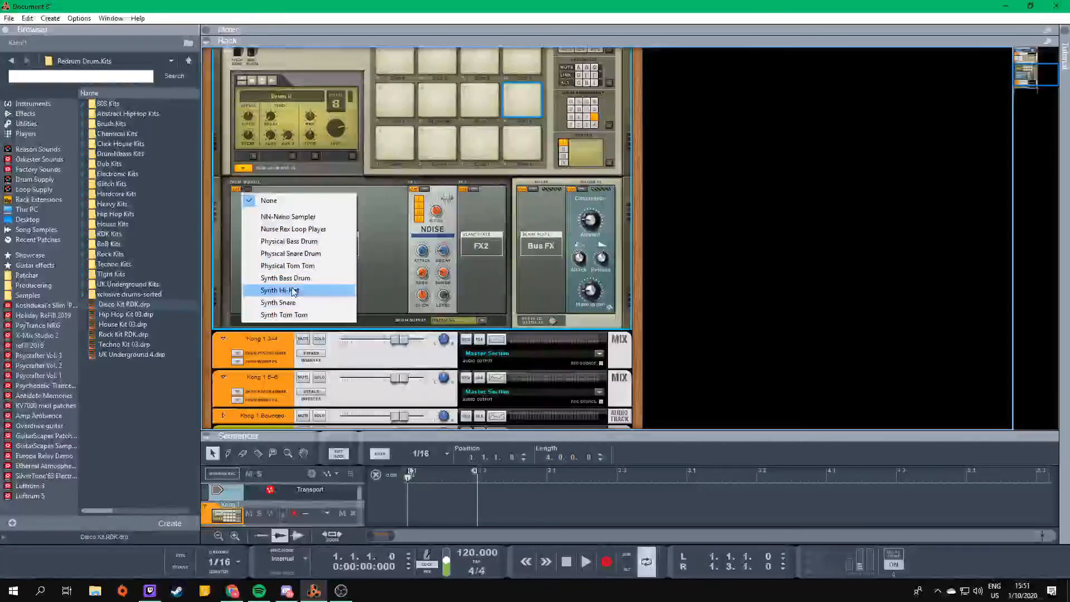
{"action": "left_click", "coordinate": [389, 222]}
{"action": "scroll", "coordinate": [571, 156], "scroll_direction": "up", "scroll_amount": 3}
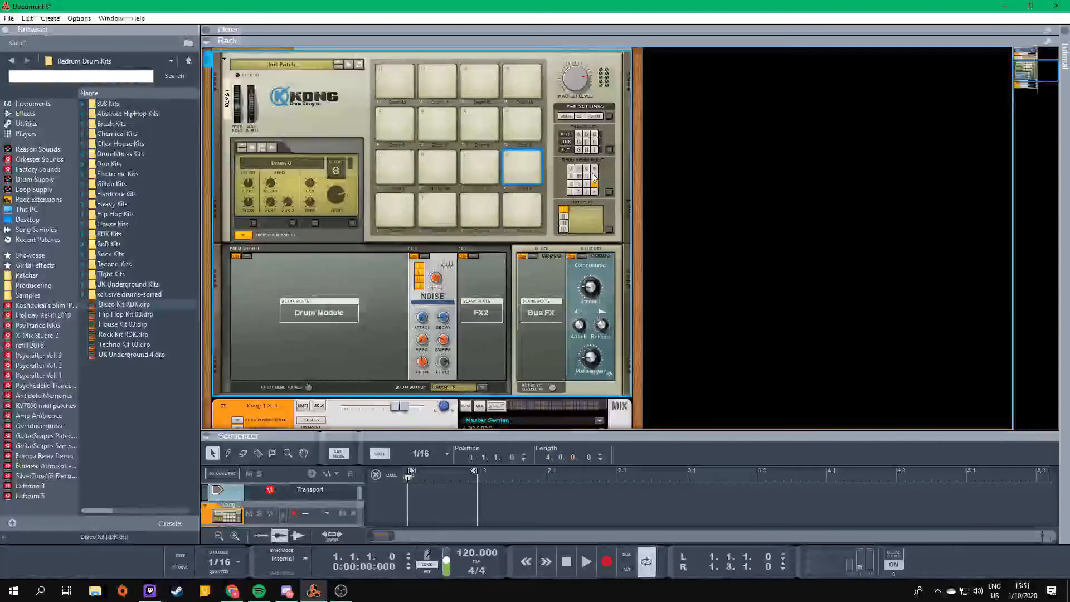
{"action": "left_click", "coordinate": [252, 260]}
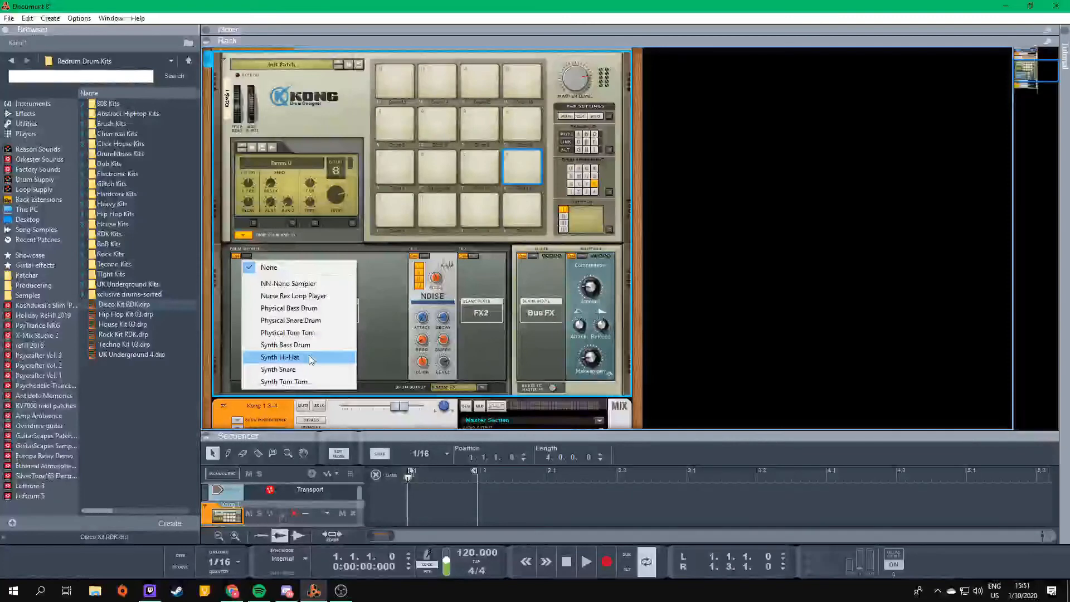
{"action": "left_click", "coordinate": [309, 355]}
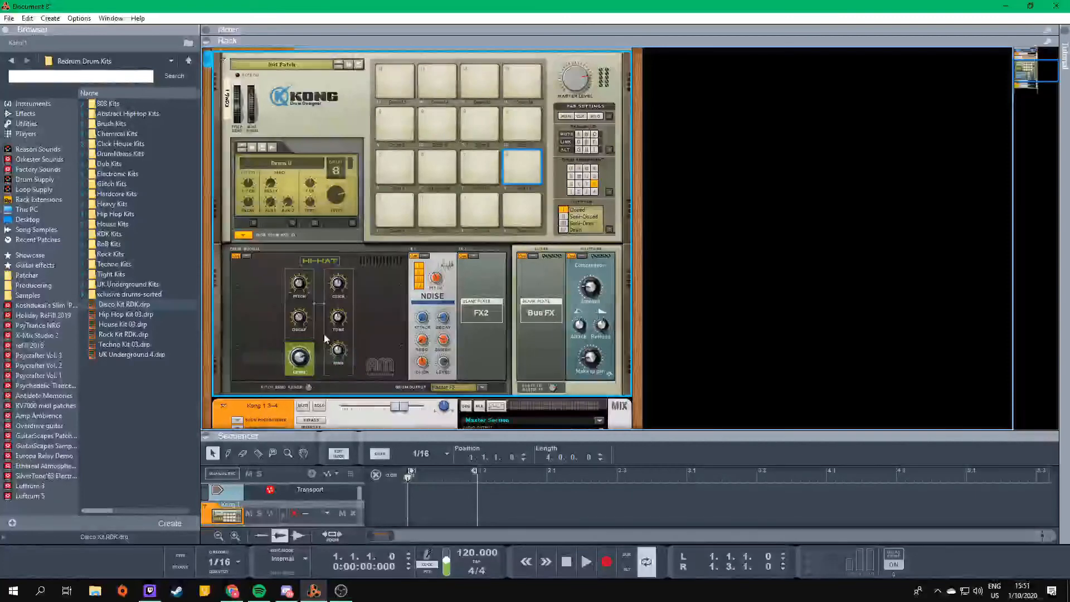
- Audition pad 7 and remove the NN-Nano sampler from pad 6's drum by setting its module to None
{"action": "left_click", "coordinate": [487, 160]}
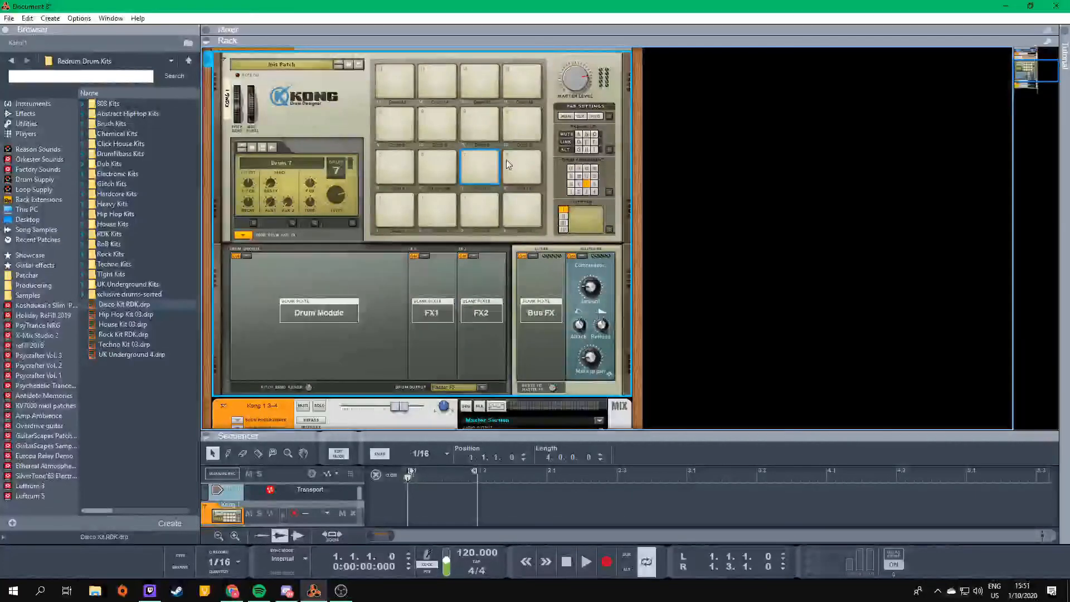
{"action": "left_click", "coordinate": [436, 163]}
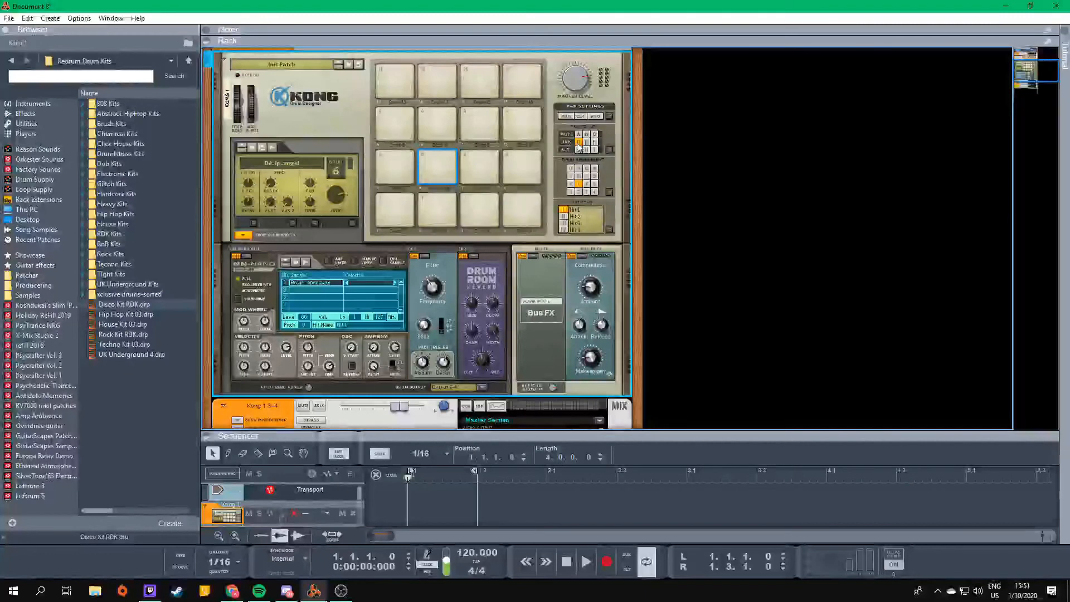
{"action": "left_click", "coordinate": [248, 257]}
{"action": "left_click", "coordinate": [269, 267]}
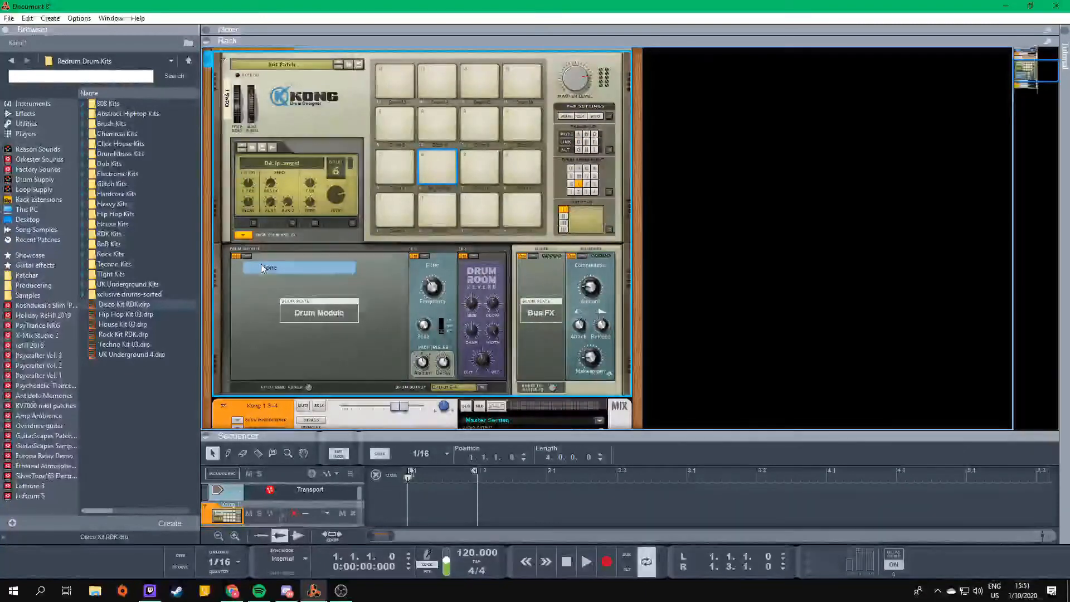
- Audition hi-hat pads 8 and 7, then set the hit type of pad 7 to Semi-Open and pad 6 to Open
{"action": "left_click", "coordinate": [518, 165]}
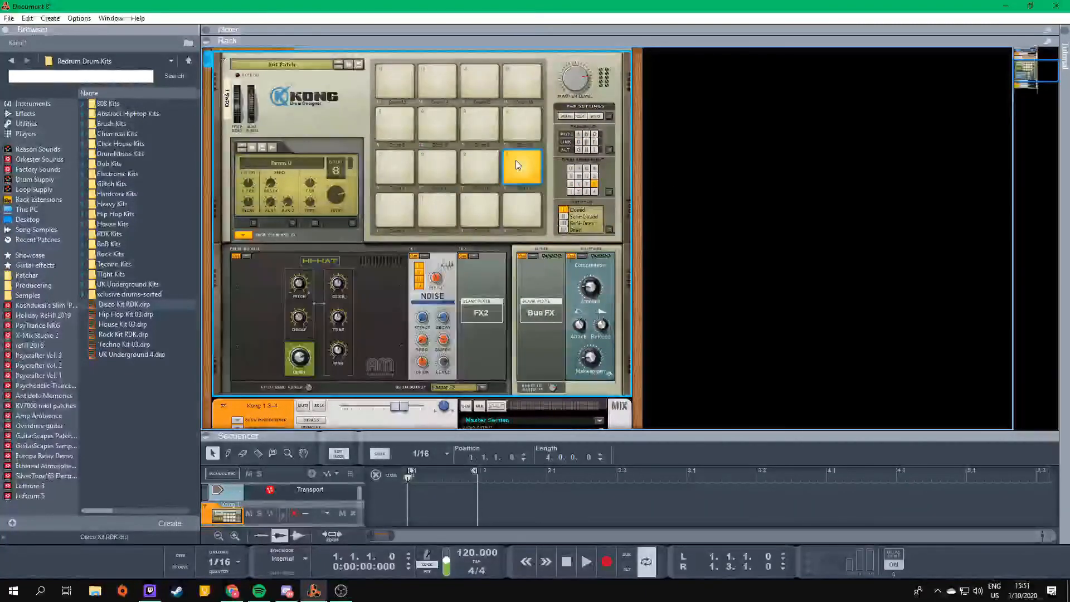
{"action": "left_click", "coordinate": [490, 160]}
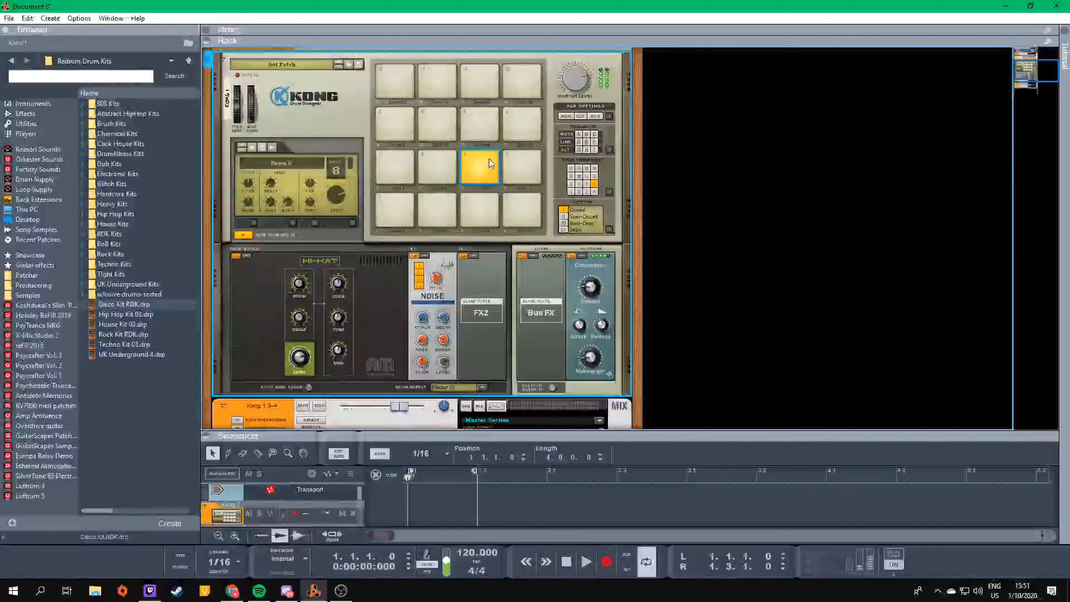
{"action": "left_click", "coordinate": [564, 223]}
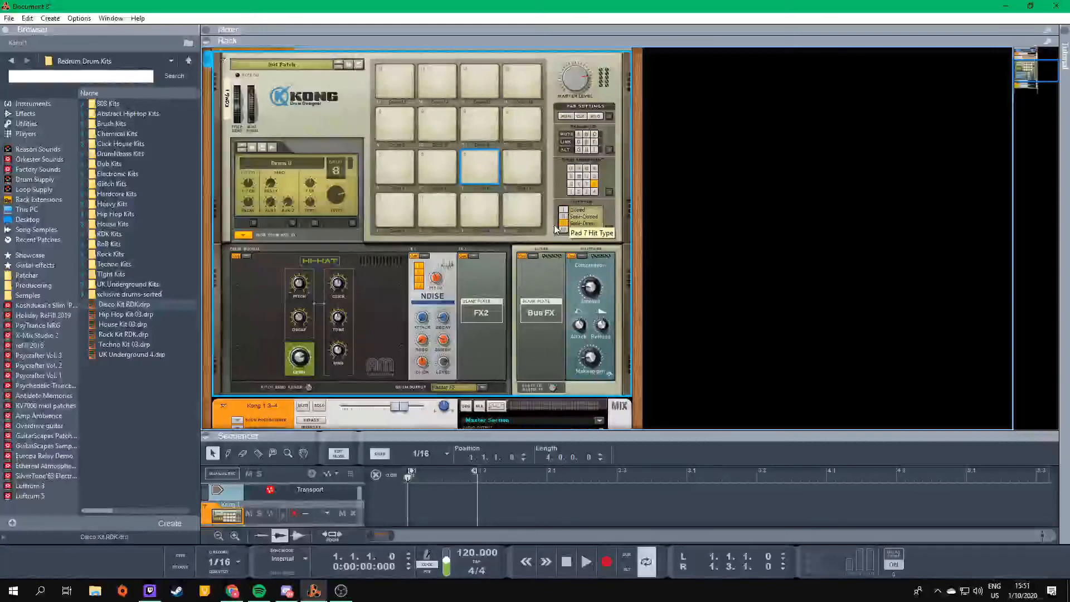
{"action": "left_click", "coordinate": [564, 229]}
- Audition pads 6, 7 and 8 in alternation to compare the hi-hat's hit types
{"action": "left_click", "coordinate": [519, 158]}
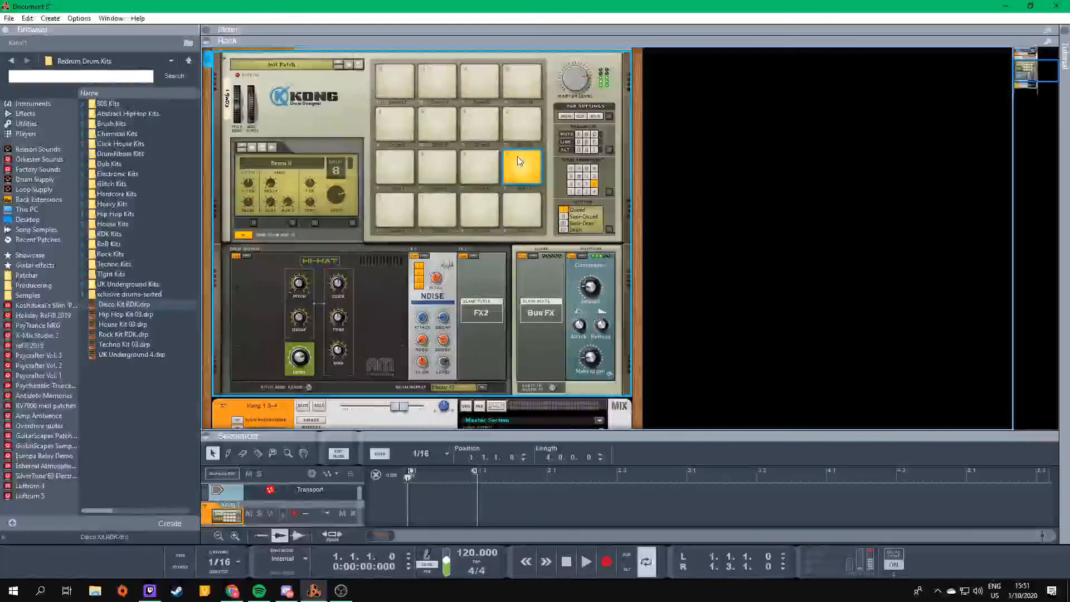
{"action": "left_click", "coordinate": [476, 160]}
{"action": "left_click", "coordinate": [447, 162]}
{"action": "left_click", "coordinate": [478, 162]}
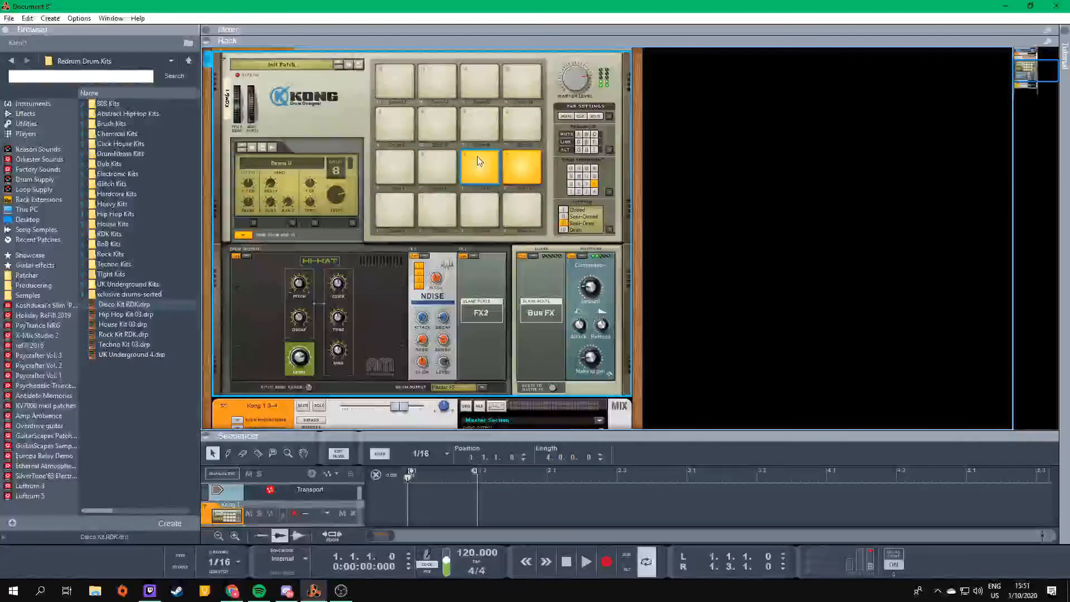
{"action": "left_click", "coordinate": [524, 166]}
{"action": "left_click", "coordinate": [440, 164]}
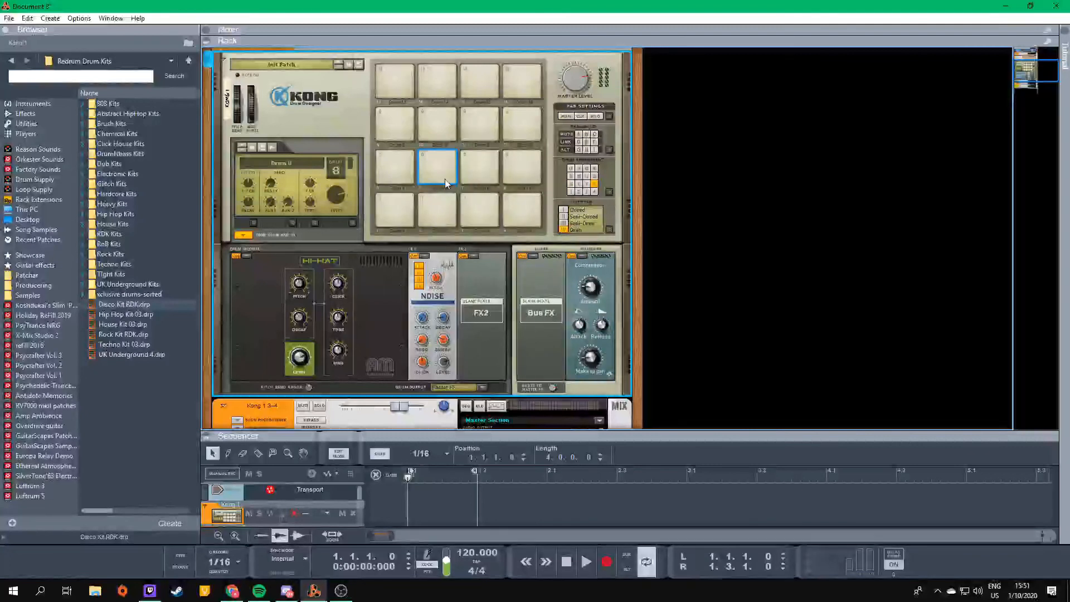
{"action": "left_click", "coordinate": [484, 165]}
{"action": "left_click", "coordinate": [507, 163]}
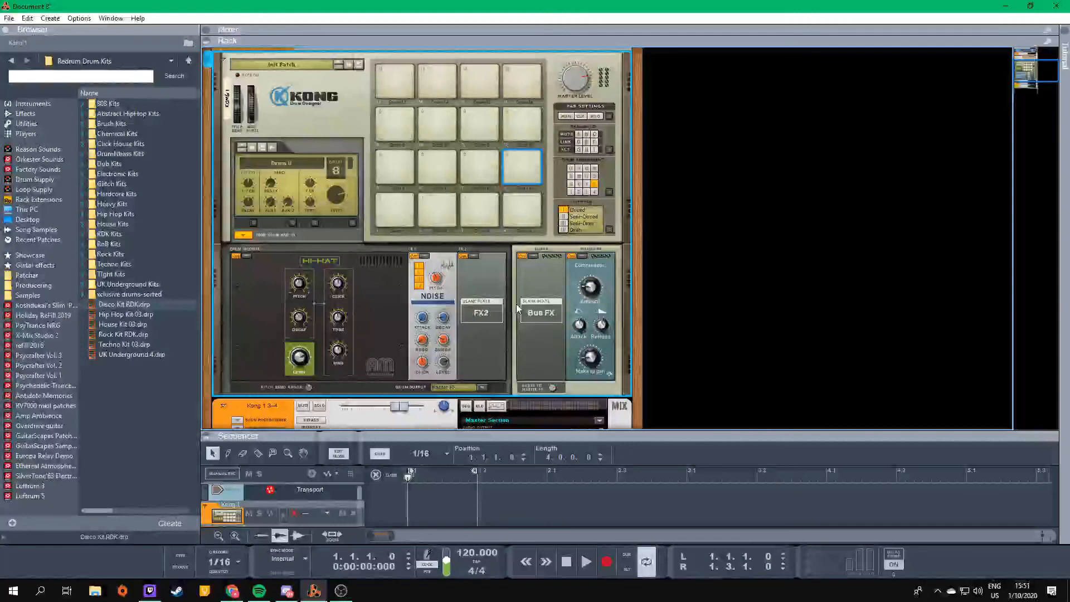
- Load the Room Reverb into Kong's Bus FX slot and audition pad 1
{"action": "left_click", "coordinate": [530, 256]}
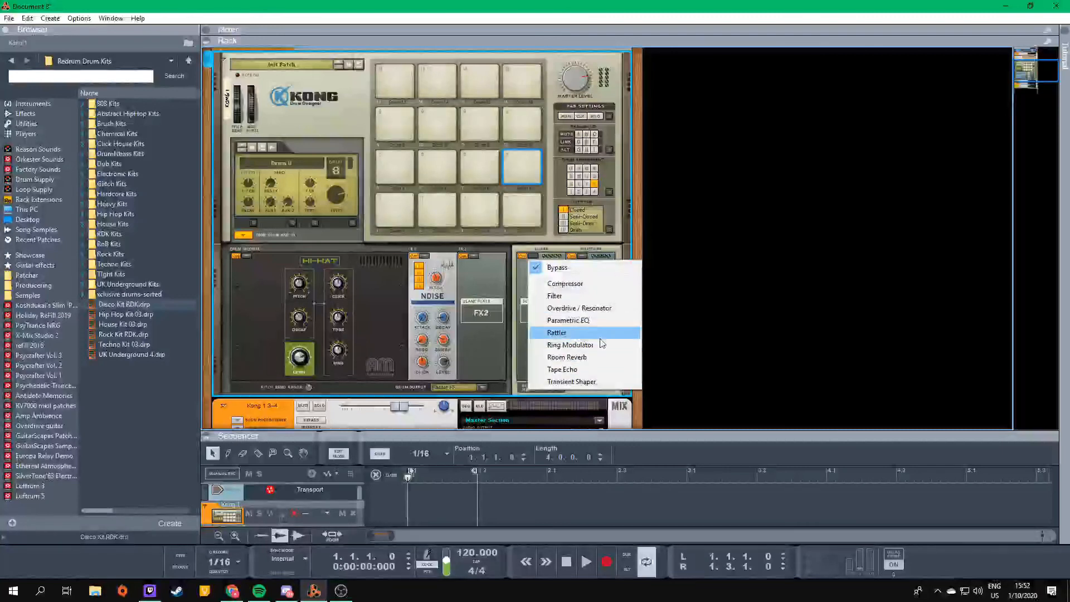
{"action": "left_click", "coordinate": [591, 357]}
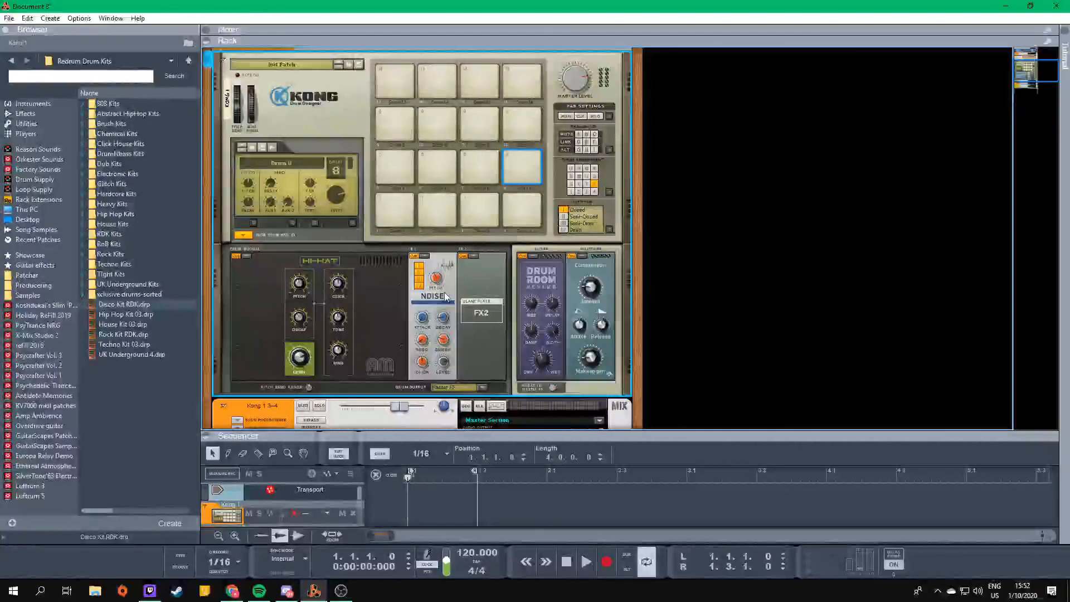
{"action": "left_click", "coordinate": [523, 213]}
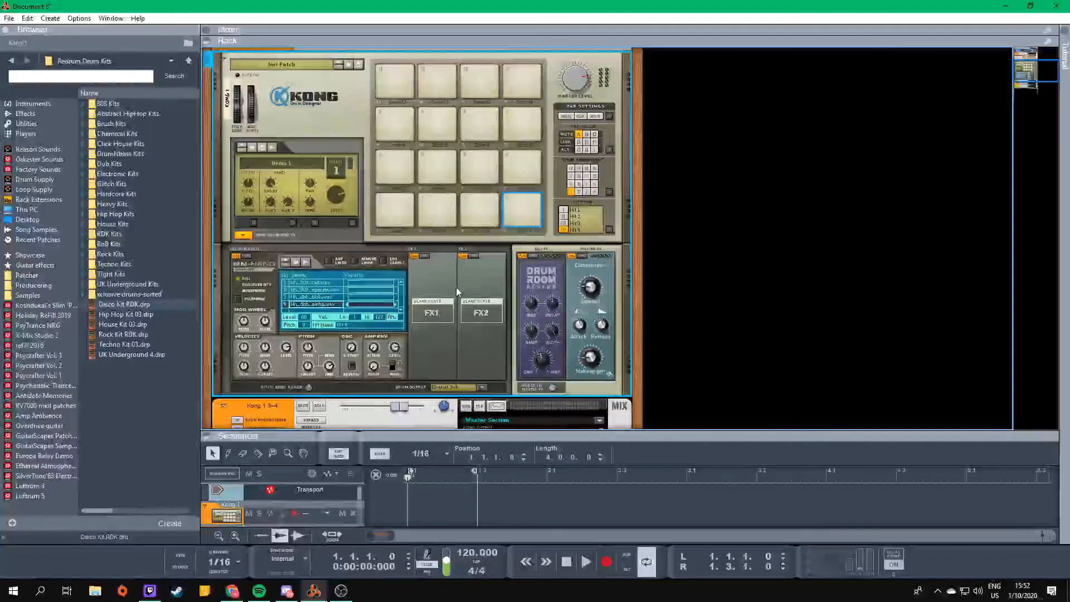
- List the instruments in the browser and unfold the Reason Drum Kits device below the mix channels
{"action": "scroll", "coordinate": [458, 292], "scroll_direction": "up", "scroll_amount": 1}
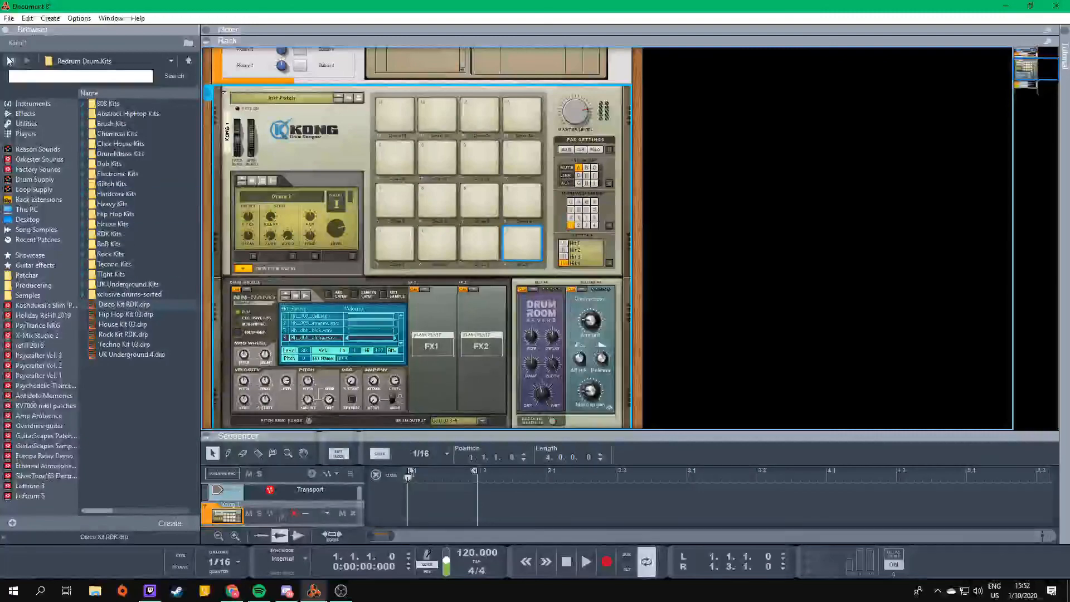
{"action": "left_click", "coordinate": [25, 114]}
{"action": "left_click", "coordinate": [32, 102]}
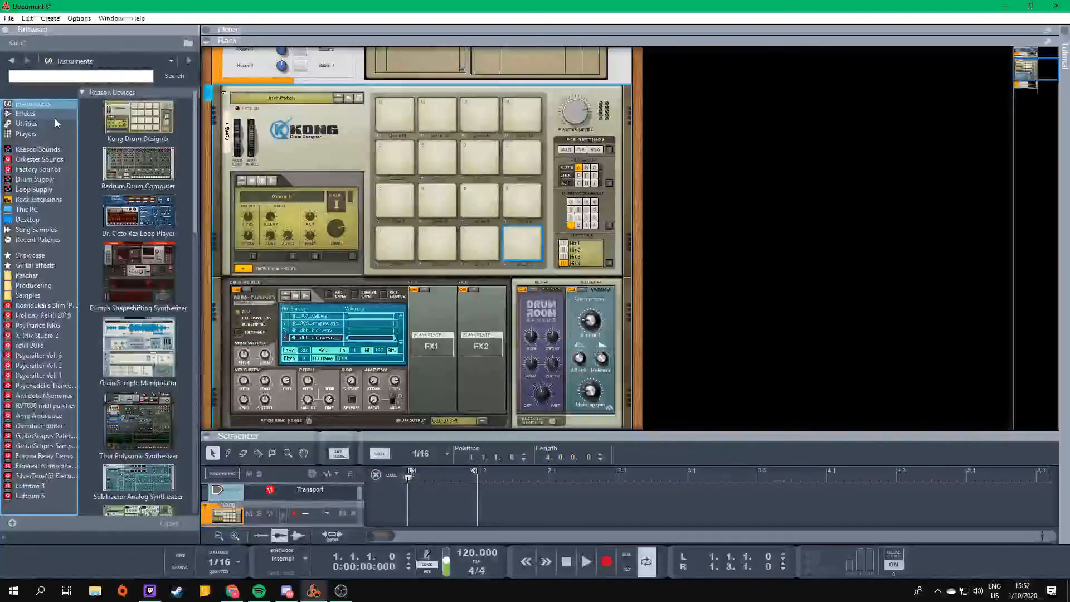
{"action": "scroll", "coordinate": [228, 312], "scroll_direction": "down", "scroll_amount": 8}
{"action": "left_click", "coordinate": [224, 311]}
{"action": "scroll", "coordinate": [385, 312], "scroll_direction": "down", "scroll_amount": 4}
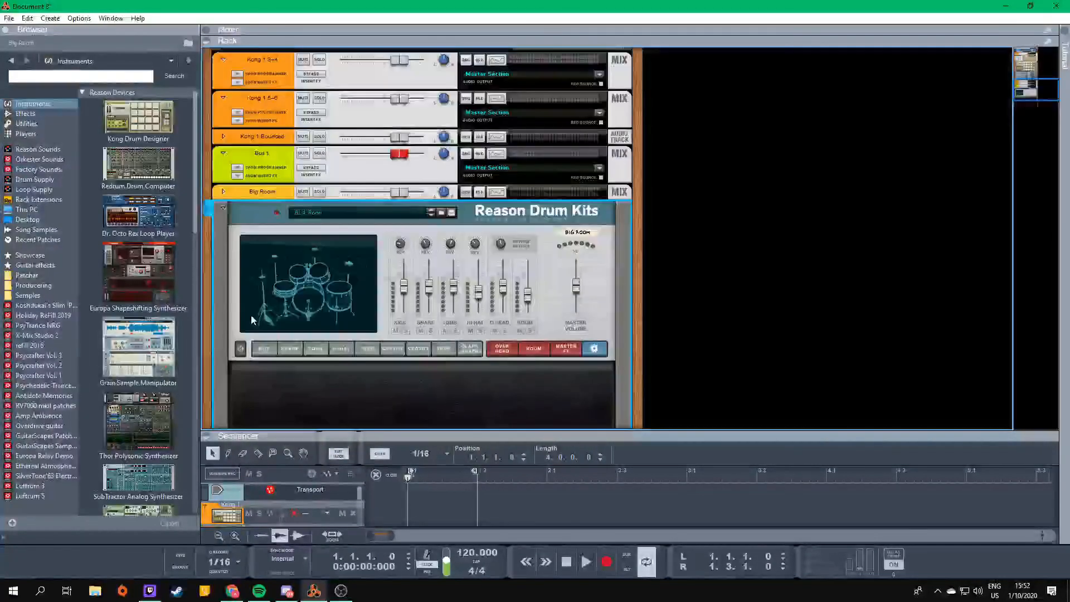
{"action": "scroll", "coordinate": [385, 309], "scroll_direction": "up", "scroll_amount": 2}
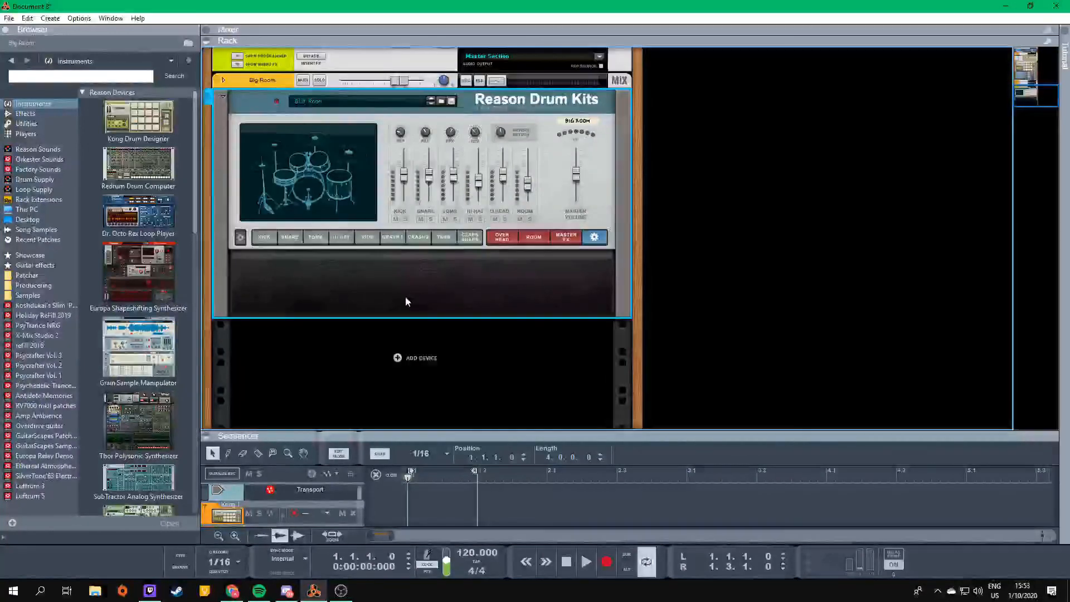
{"action": "scroll", "coordinate": [406, 296], "scroll_direction": "down", "scroll_amount": 3}
- Show the Reason Drum Kits settings for kick, tambourine, both crashes and hi-hat, auditioning the kick drum
{"action": "left_click", "coordinate": [264, 237]}
{"action": "left_click", "coordinate": [305, 184]}
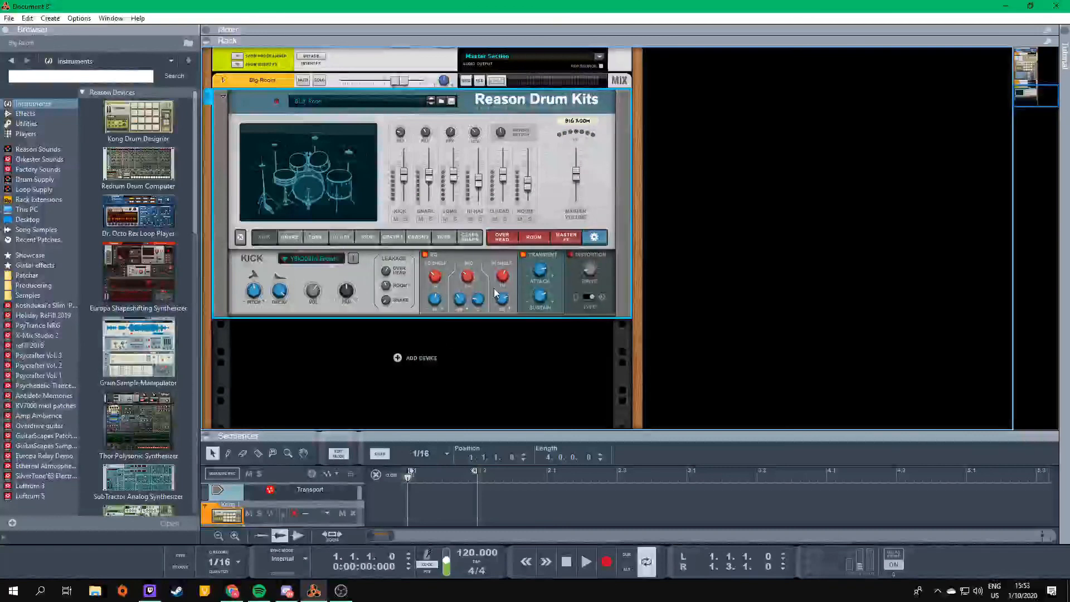
{"action": "left_click", "coordinate": [448, 238]}
{"action": "left_click", "coordinate": [426, 239]}
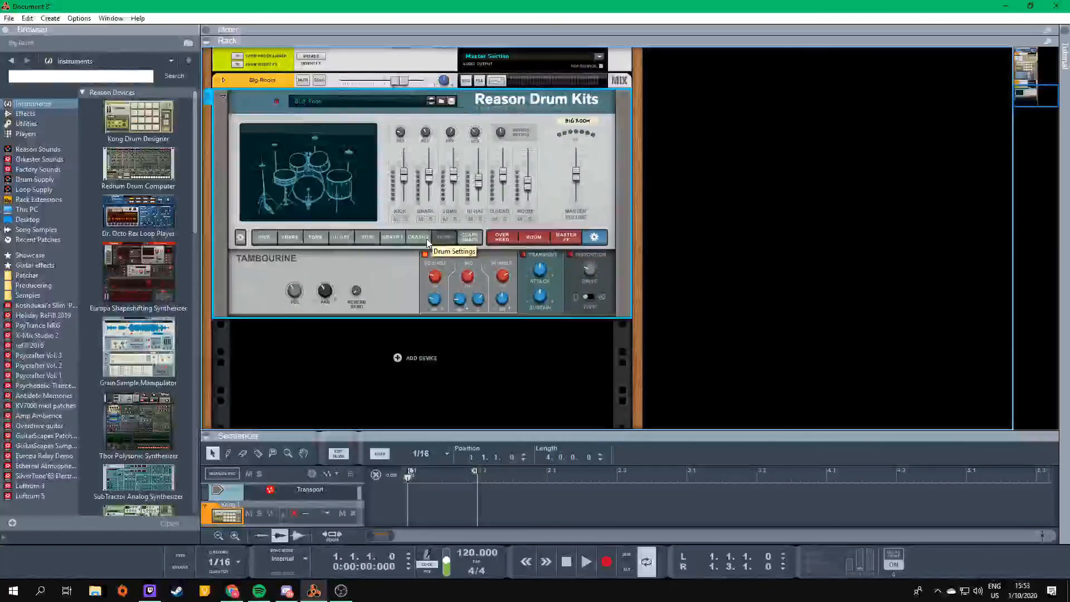
{"action": "left_click", "coordinate": [389, 238]}
{"action": "left_click", "coordinate": [345, 238]}
- Show the Reason Drum Kits keymap settings, Master FX, overhead and room sections
{"action": "left_click", "coordinate": [599, 238]}
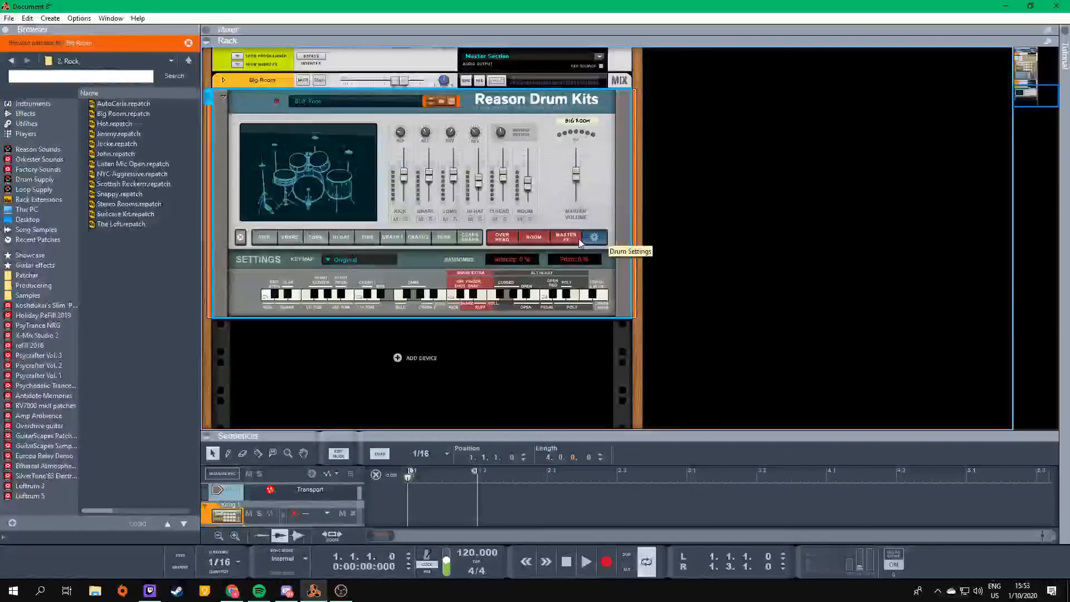
{"action": "left_click", "coordinate": [578, 239]}
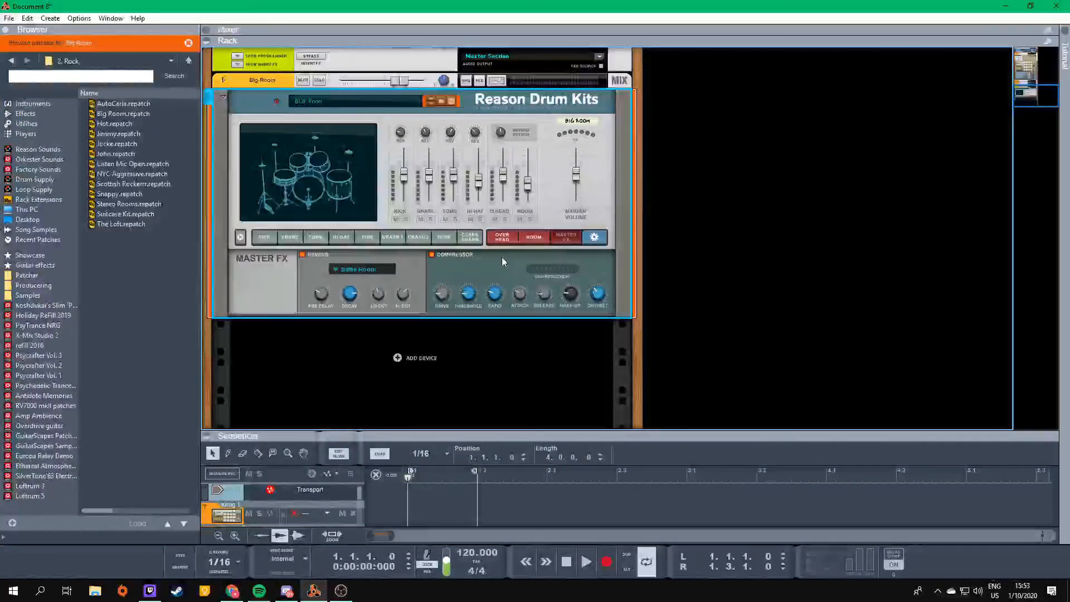
{"action": "left_click", "coordinate": [513, 241]}
{"action": "left_click", "coordinate": [533, 238]}
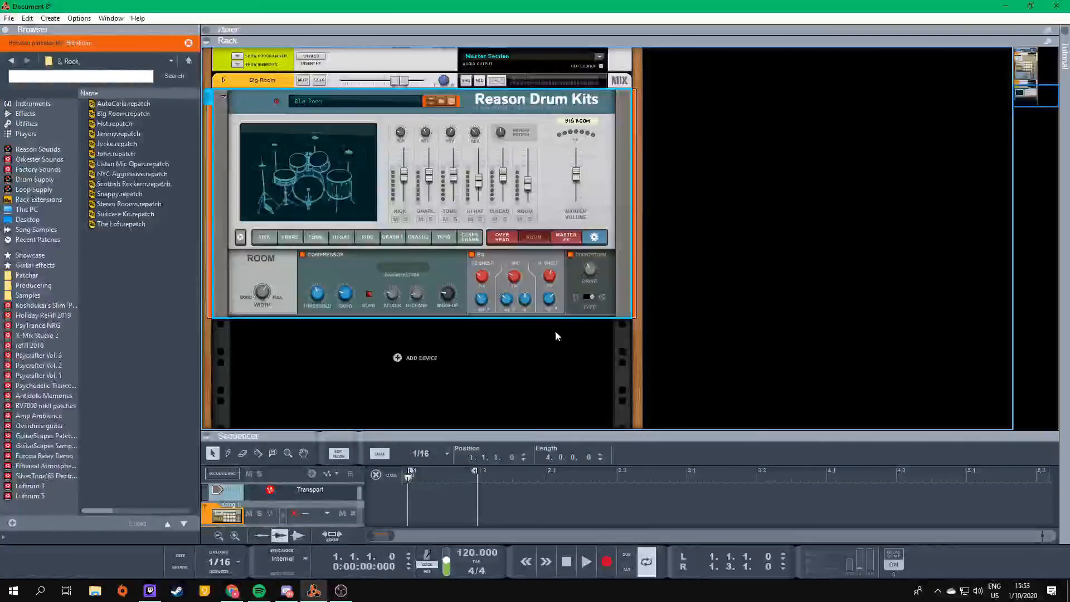
{"action": "scroll", "coordinate": [435, 258], "scroll_direction": "up", "scroll_amount": 2}
{"action": "scroll", "coordinate": [390, 263], "scroll_direction": "down", "scroll_amount": 1}
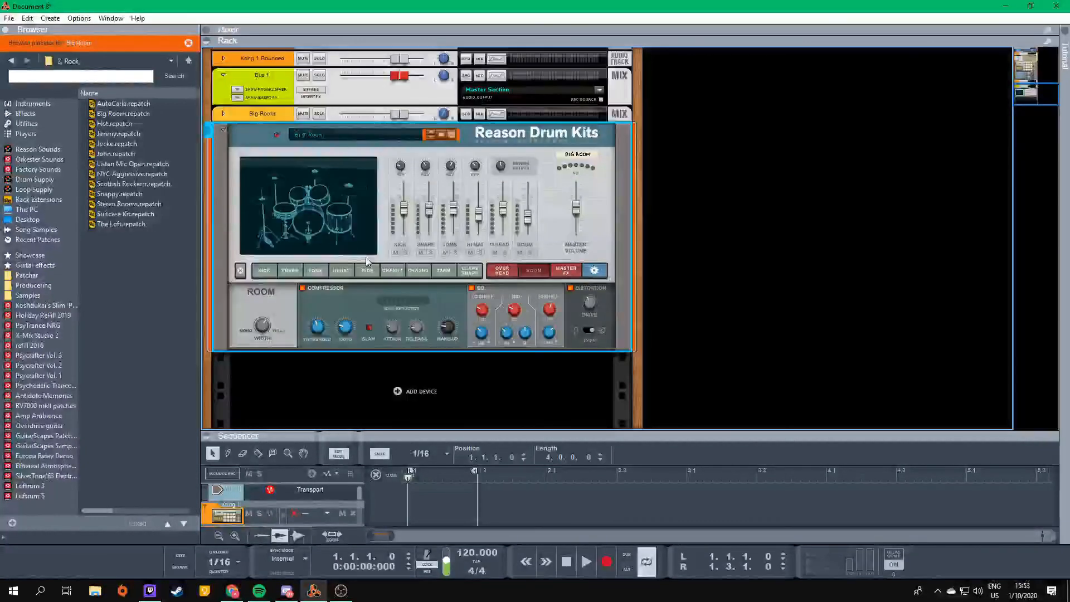